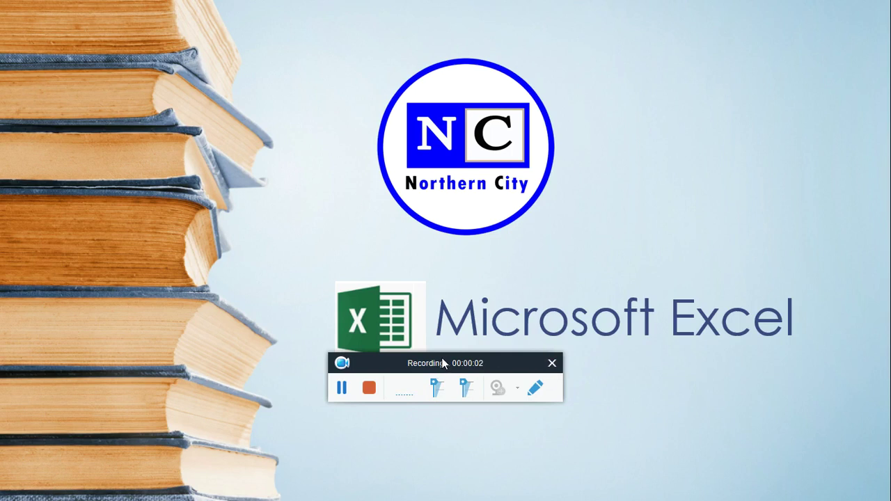
Launch Excel through Run and open a new blank workbook, Book1, maximized.
{"action": "left_click_drag", "start_coordinate": [440, 363], "coordinate": [780, 440]}
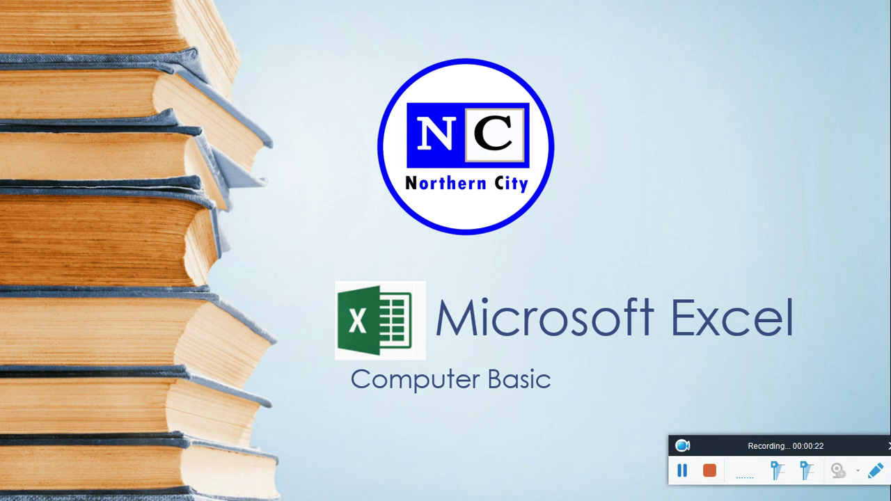
{"action": "key", "text": "super+r"}
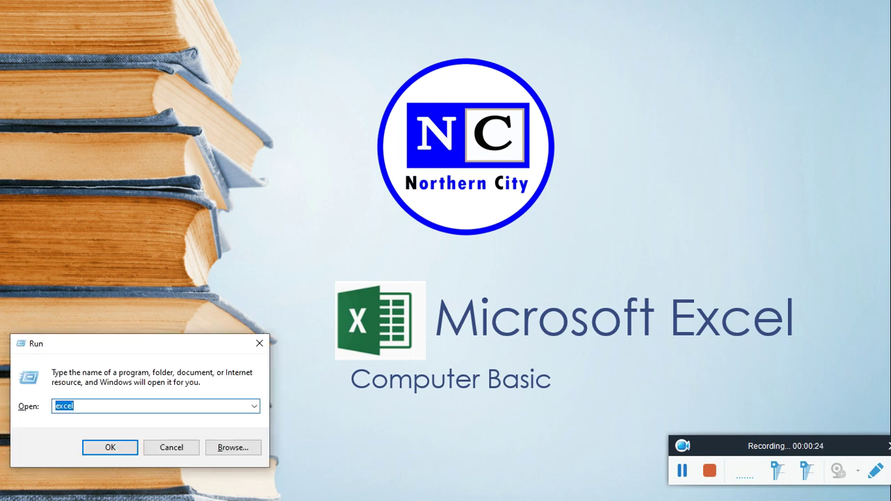
{"action": "key", "text": "Return"}
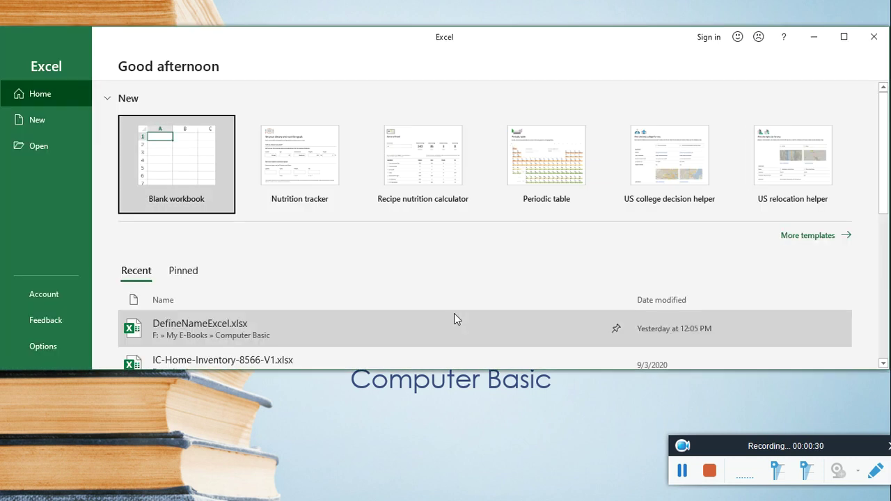
{"action": "left_click", "coordinate": [189, 170]}
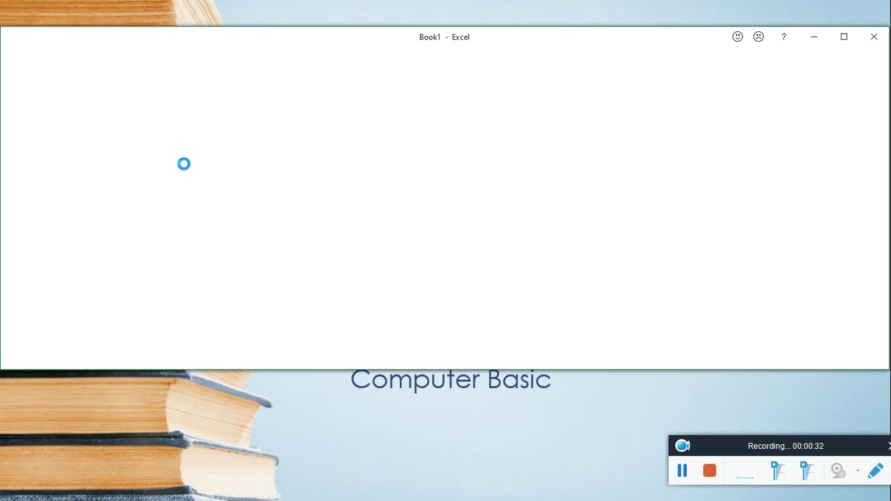
{"action": "left_click", "coordinate": [844, 36]}
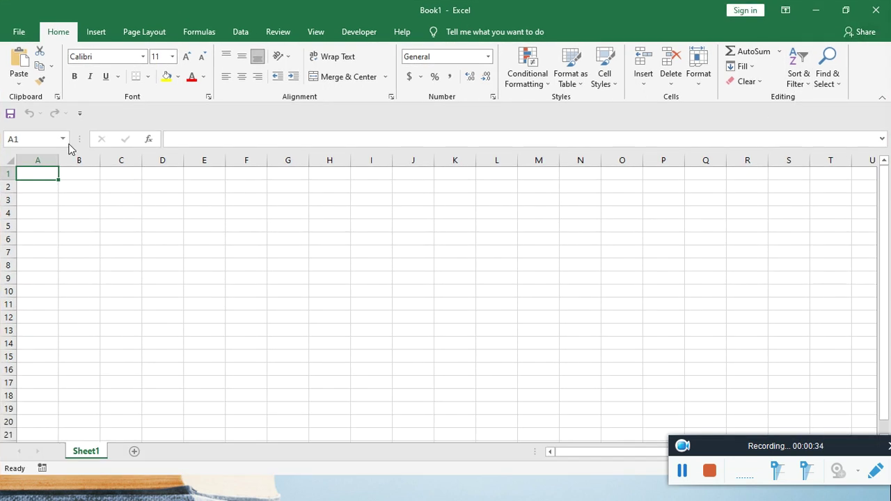
{"action": "left_click", "coordinate": [78, 200]}
Enter the heading 'Text Funtions' in A1.
{"action": "left_click", "coordinate": [49, 175]}
{"action": "type", "text": "Text Funtions"}
{"action": "key", "text": "Return"}
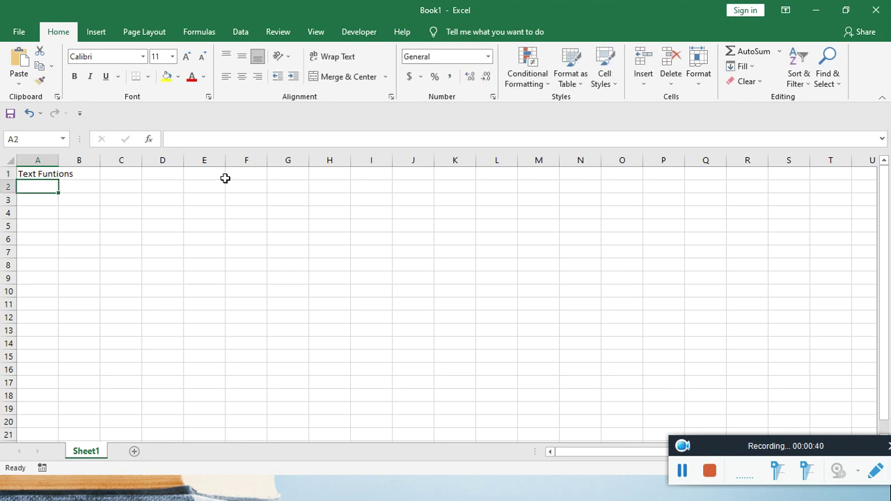
{"action": "scroll", "coordinate": [97, 197], "scroll_direction": "up", "scroll_amount": 3, "text": "ctrl"}
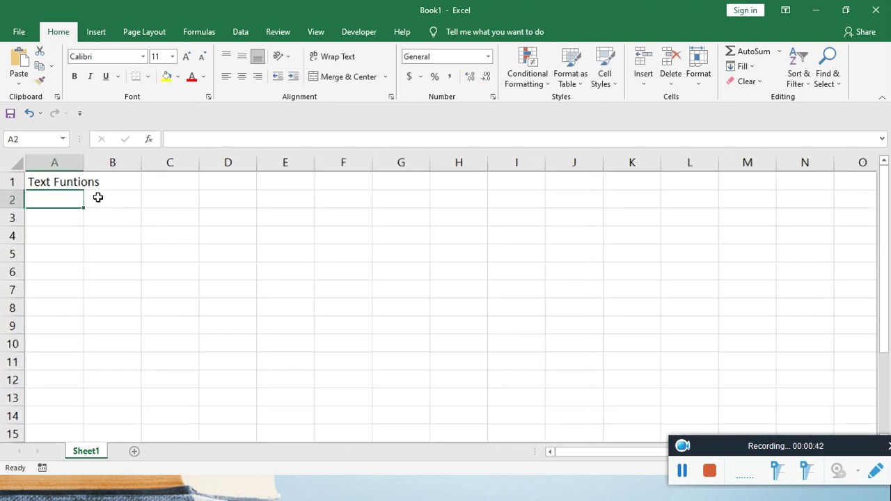
{"action": "scroll", "coordinate": [98, 193], "scroll_direction": "up", "scroll_amount": 3, "text": "ctrl"}
{"action": "scroll", "coordinate": [134, 213], "scroll_direction": "up", "scroll_amount": 1, "text": "ctrl"}
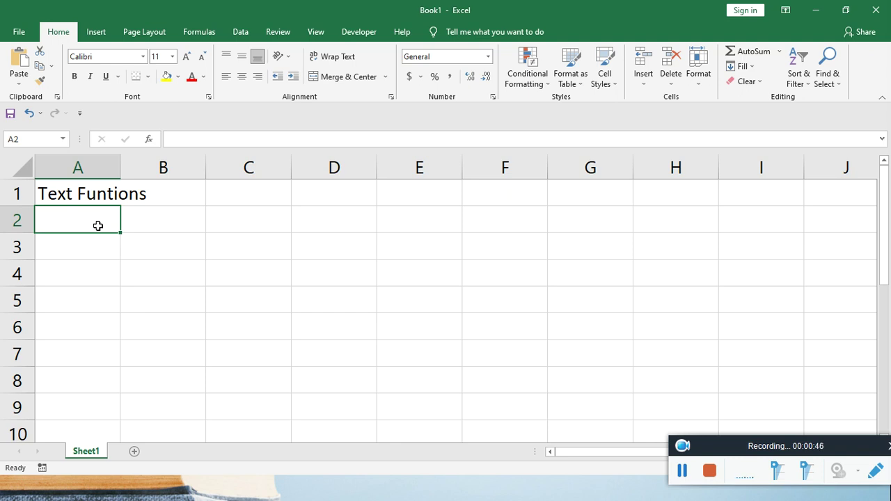
Enter 'TRIM,PROPER,UPPER,LOVER' in A2.
{"action": "type", "text": "TRIM"}
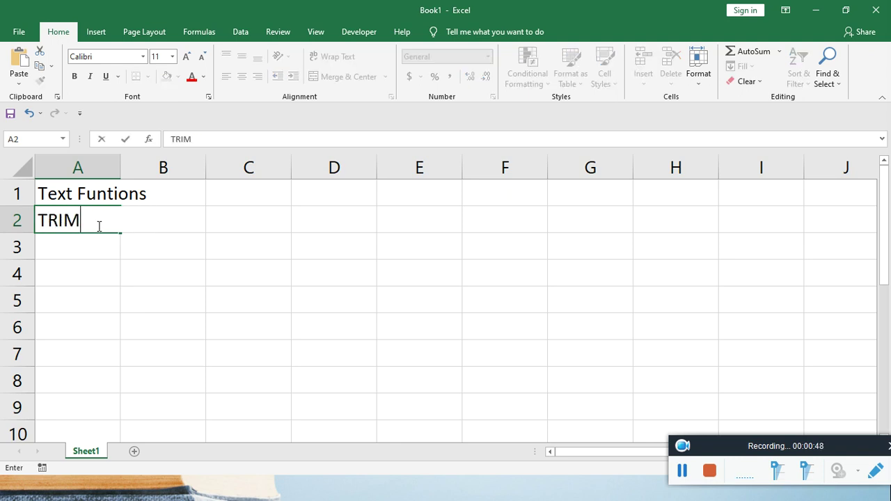
{"action": "type", "text": ",P"}
{"action": "type", "text": "ROPER,UPPER,Lo"}
{"action": "key", "text": "BackSpace"}
{"action": "type", "text": "OVER"}
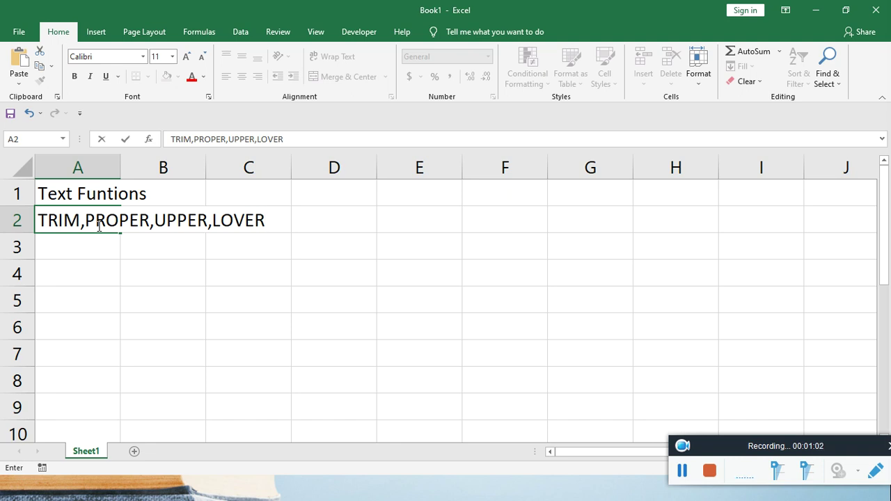
{"action": "key", "text": "Return"}
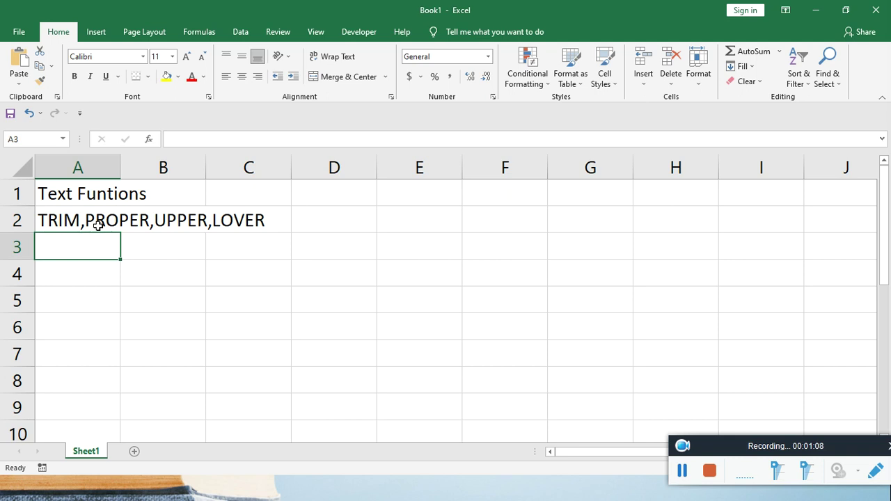
Enter 'LEFT,RIGHT,MID,LEN,CONCATINATE' in A3.
{"action": "type", "text": "LEFT,RIGHT"}
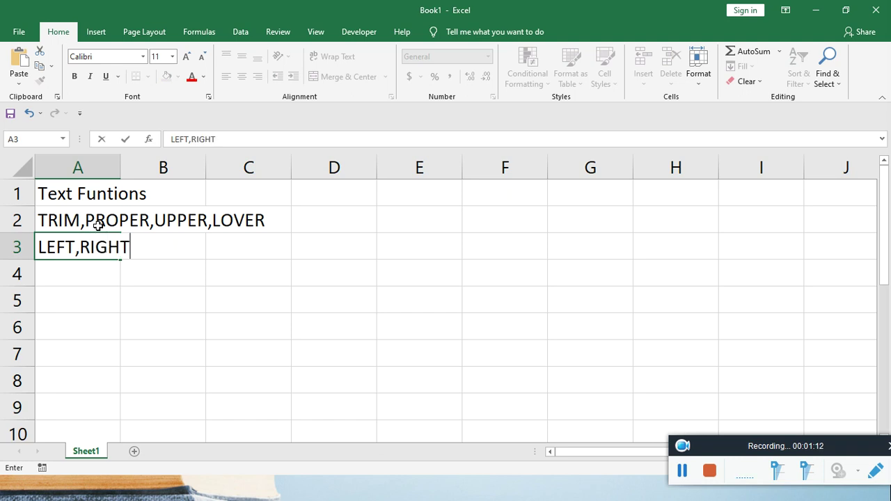
{"action": "type", "text": ",MID,LEN,Con"}
{"action": "key", "text": "BackSpace"}
{"action": "key", "text": "BackSpace"}
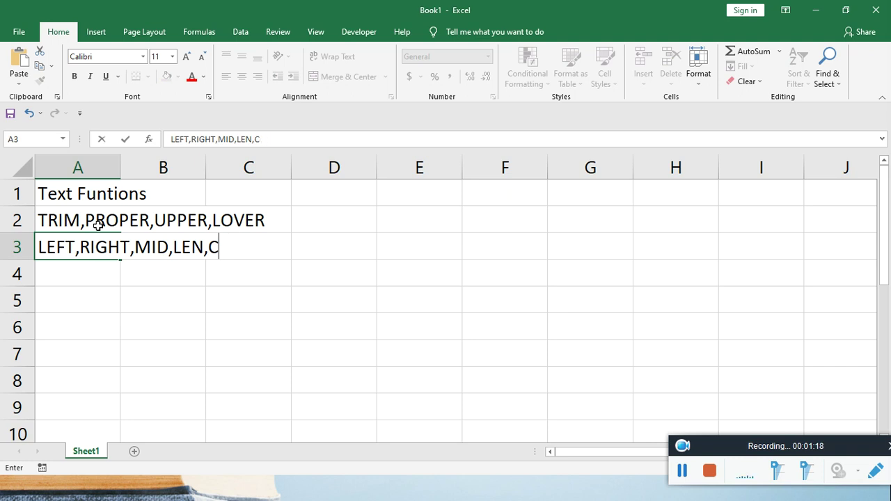
{"action": "type", "text": "ONCATINATE"}
{"action": "key", "text": "Return"}
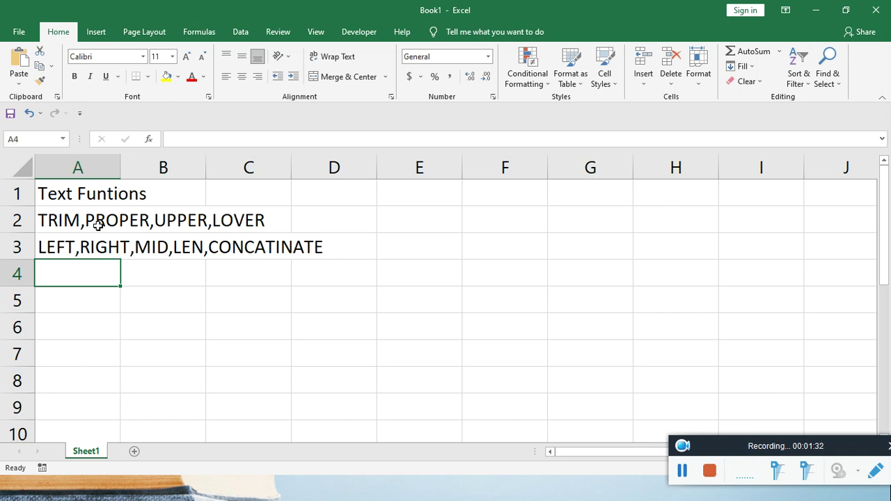
Type 'FIND,SEARCH,REPLACE,SUBSTITUTE' into A4.
{"action": "type", "text": "FIND,SEARCH"}
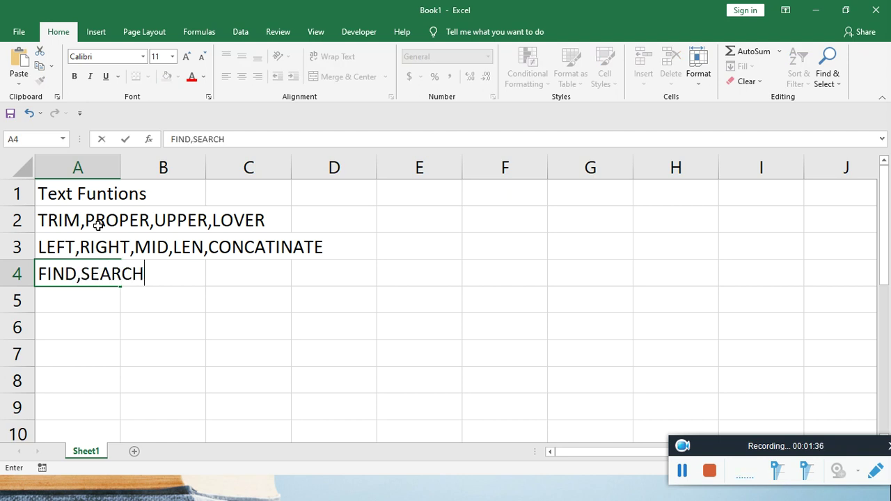
{"action": "type", "text": ",REPLACE,"}
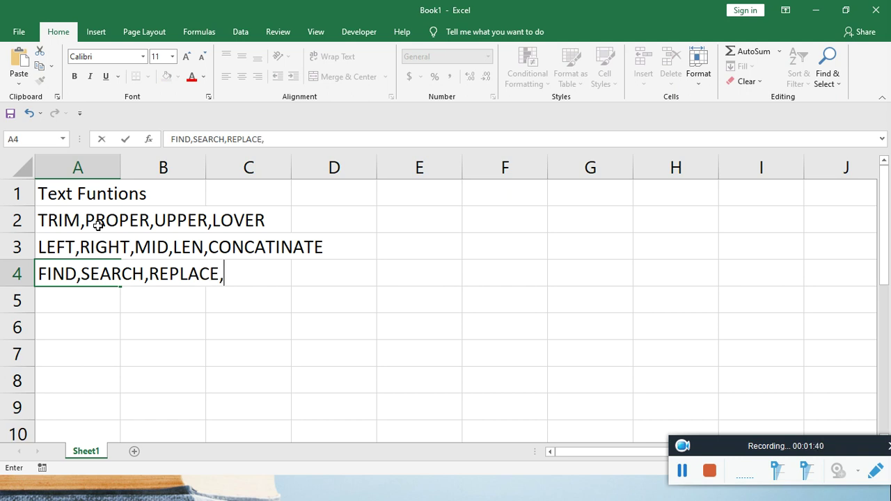
{"action": "type", "text": "SUBSTITUTE"}
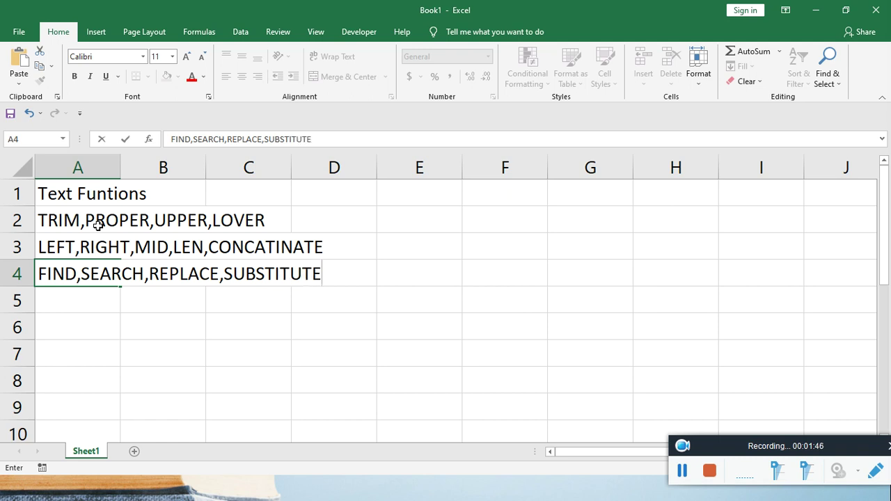
Increase the font size of the Text Funtions heading in A1 by two steps.
{"action": "left_click", "coordinate": [102, 203]}
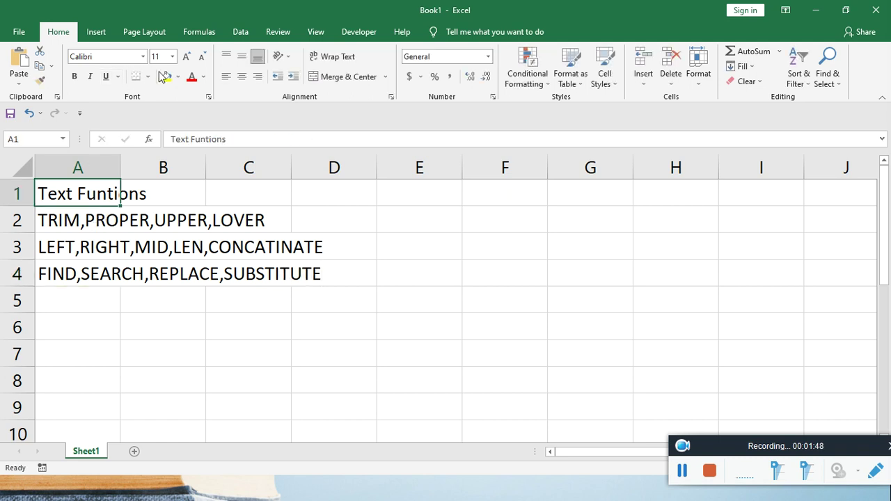
{"action": "left_click", "coordinate": [186, 57]}
{"action": "left_click", "coordinate": [186, 57]}
{"action": "left_click", "coordinate": [186, 57]}
{"action": "left_click", "coordinate": [186, 57]}
Retype A2 in lowercase as 'trim,proper,upper,lower,len'.
{"action": "mouse_move", "coordinate": [73, 235]}
{"action": "left_mouse_down"}
{"action": "mouse_move", "coordinate": [133, 275]}
{"action": "mouse_move", "coordinate": [296, 278]}
{"action": "left_mouse_up"}
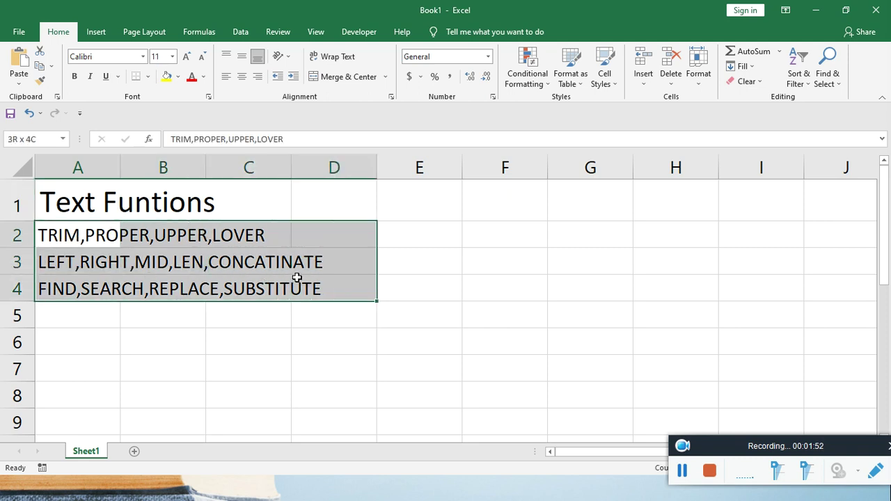
{"action": "left_click", "coordinate": [90, 241]}
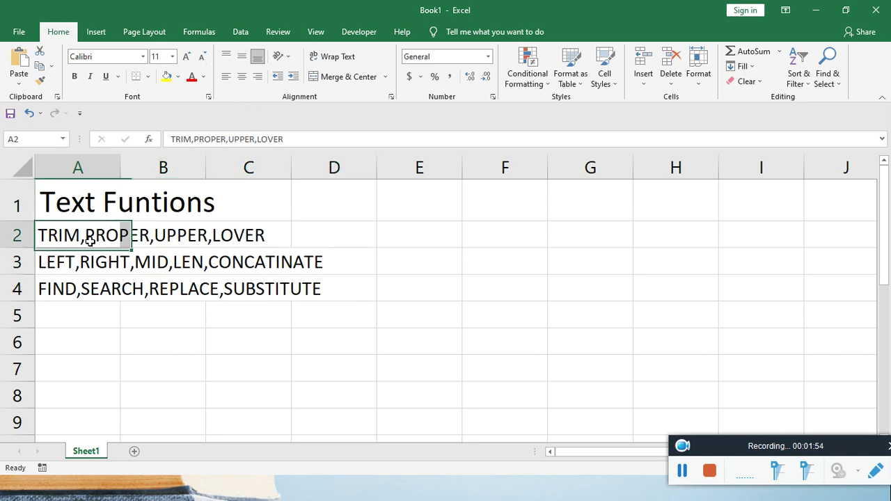
{"action": "type", "text": "t"}
{"action": "key", "text": "BackSpace"}
{"action": "type", "text": "tir"}
{"action": "key", "text": "BackSpace"}
{"action": "key", "text": "BackSpace"}
{"action": "type", "text": "rim,"}
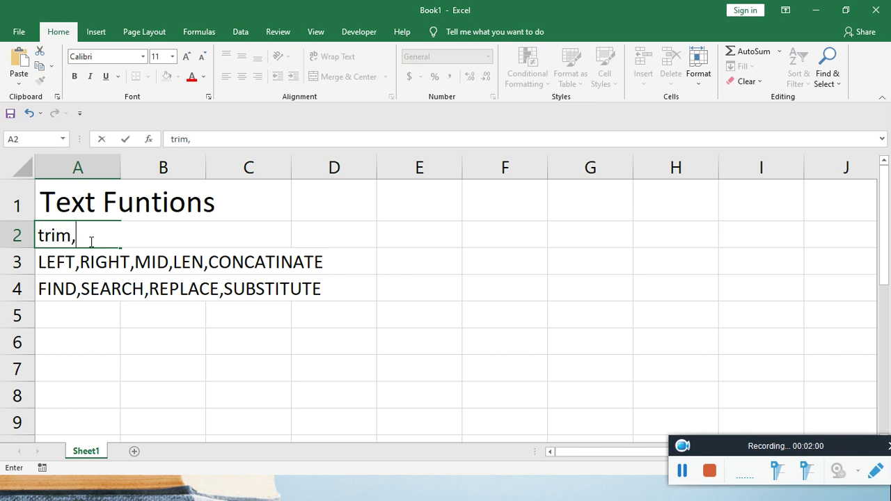
{"action": "type", "text": "proper,upper,lower"}
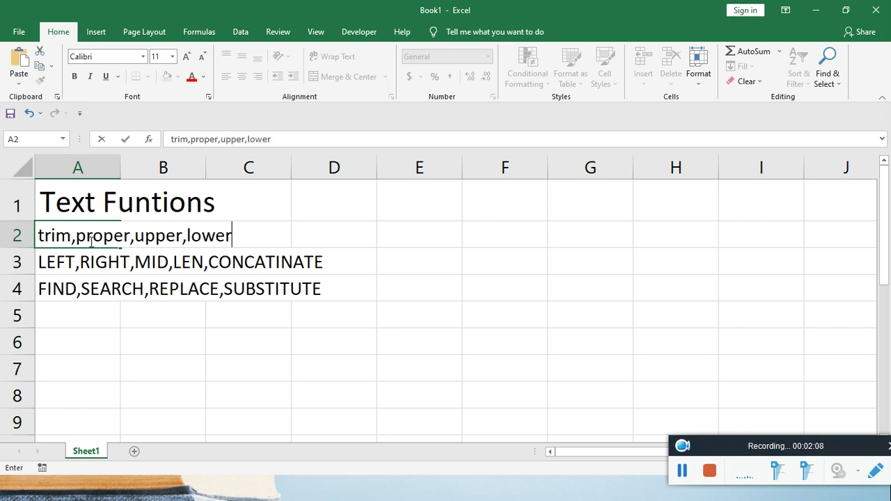
{"action": "type", "text": ","}
{"action": "type", "text": "len"}
Retype A3 and A4 as 'left,right,mid,concatinate' and 'find,search,replace,substitute'.
{"action": "left_click", "coordinate": [67, 262]}
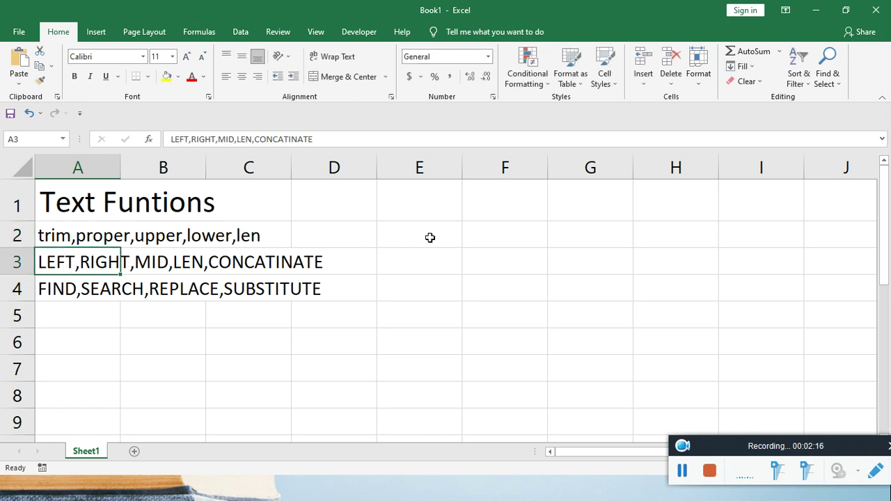
{"action": "type", "text": "left,right,mid,"}
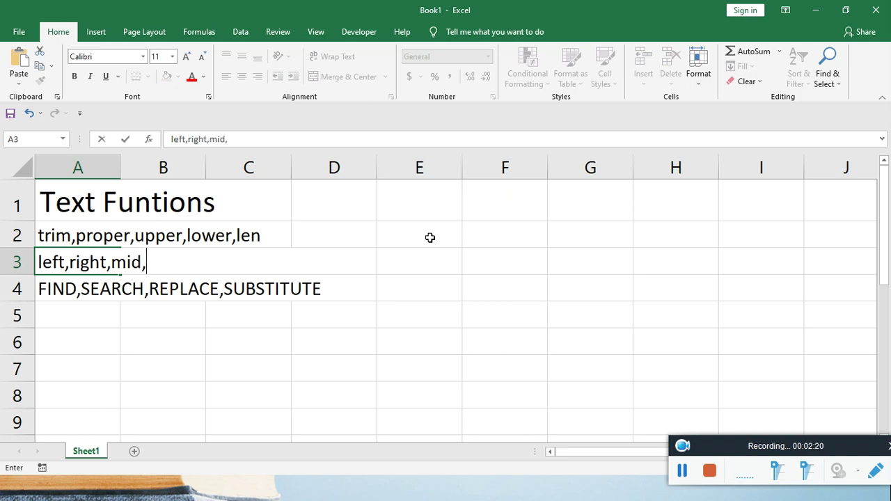
{"action": "type", "text": "concatinate"}
{"action": "key", "text": "Return"}
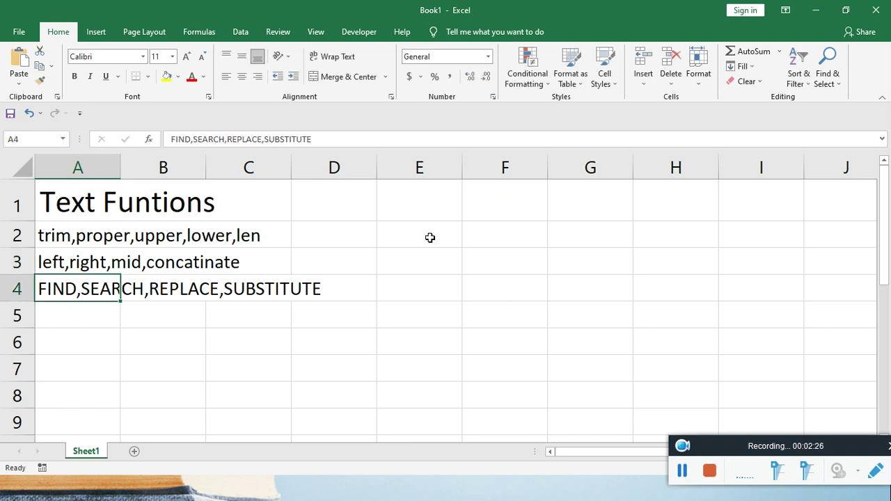
{"action": "type", "text": "find,search,replace,"}
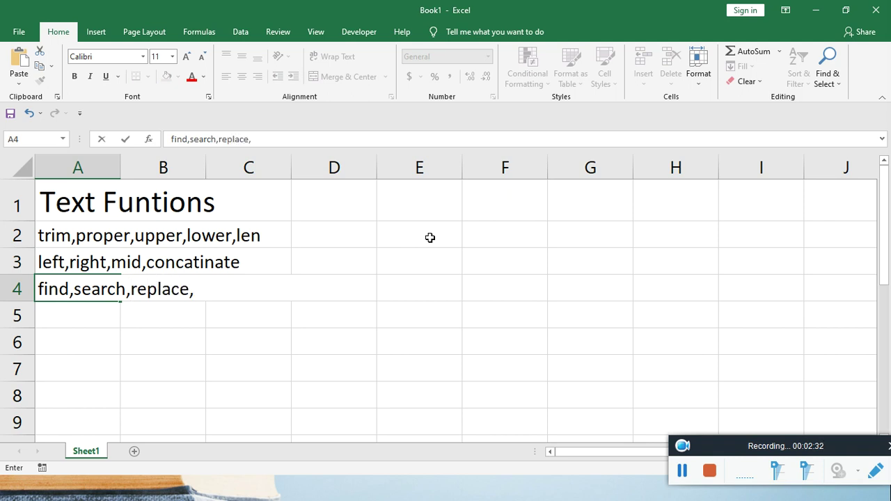
{"action": "type", "text": "subst"}
{"action": "key", "text": "BackSpace"}
{"action": "type", "text": "ubstitute"}
{"action": "key", "text": "Return"}
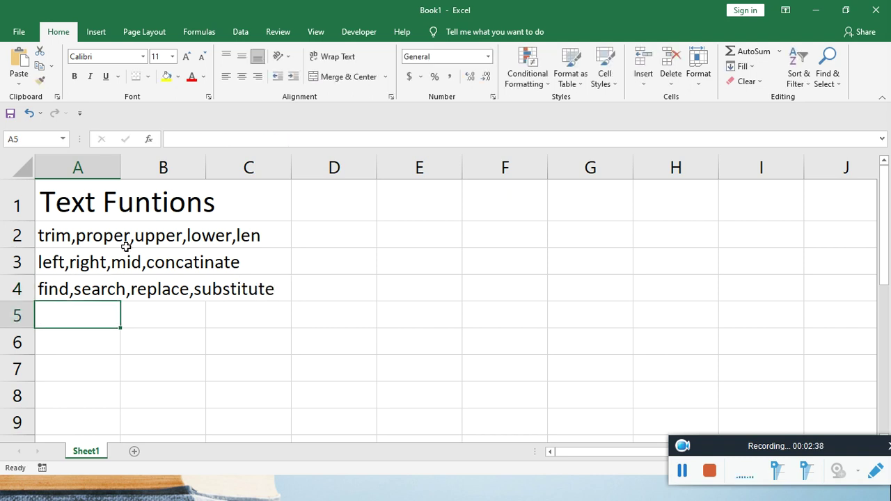
Click around the sheet without changing it, then bring up the Windows Run prompt.
{"action": "left_click", "coordinate": [67, 238]}
{"action": "left_click_drag", "start_coordinate": [96, 257], "coordinate": [428, 292]}
{"action": "left_click", "coordinate": [322, 330]}
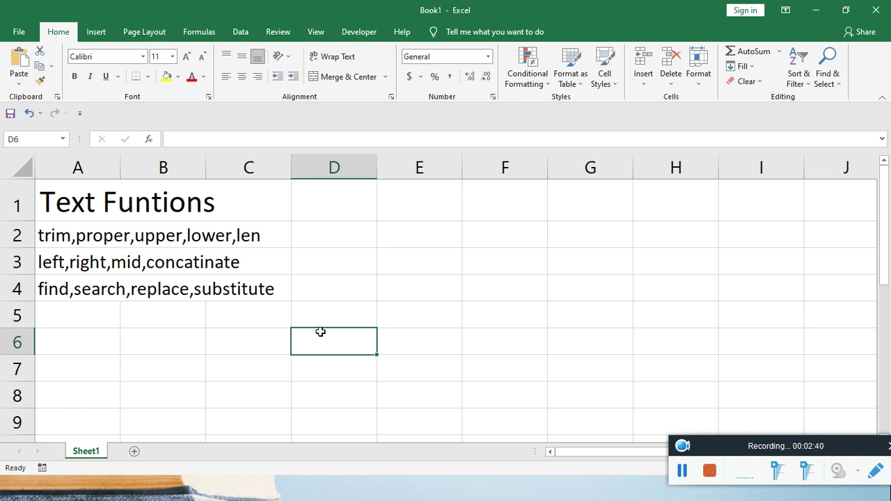
{"action": "left_click", "coordinate": [137, 375]}
{"action": "left_click", "coordinate": [105, 373]}
{"action": "left_click", "coordinate": [181, 376]}
{"action": "left_click", "coordinate": [167, 385]}
{"action": "scroll", "coordinate": [125, 377], "scroll_direction": "down", "scroll_amount": 1}
{"action": "left_click", "coordinate": [117, 324]}
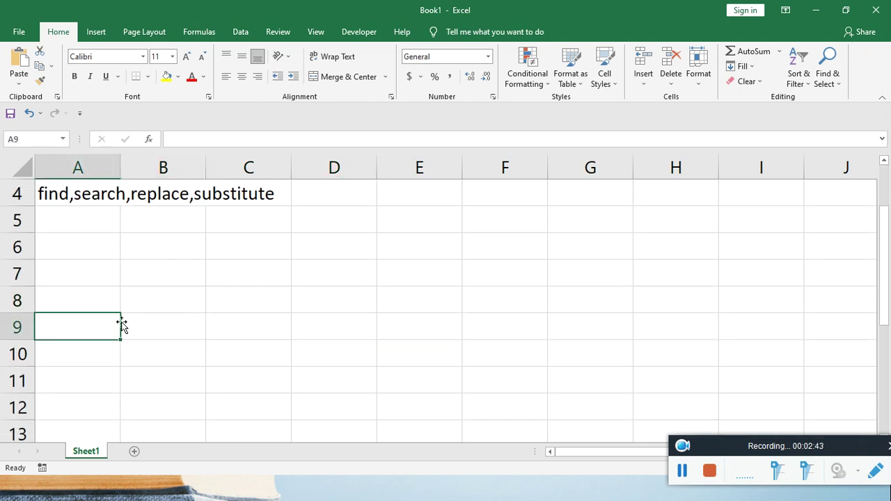
{"action": "left_click", "coordinate": [101, 277]}
{"action": "scroll", "coordinate": [163, 267], "scroll_direction": "up", "scroll_amount": 1}
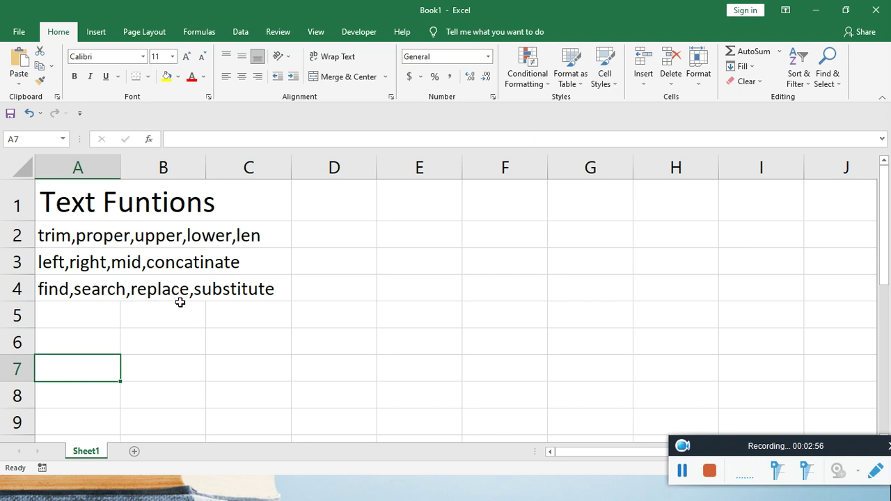
{"action": "key", "text": "super+r"}
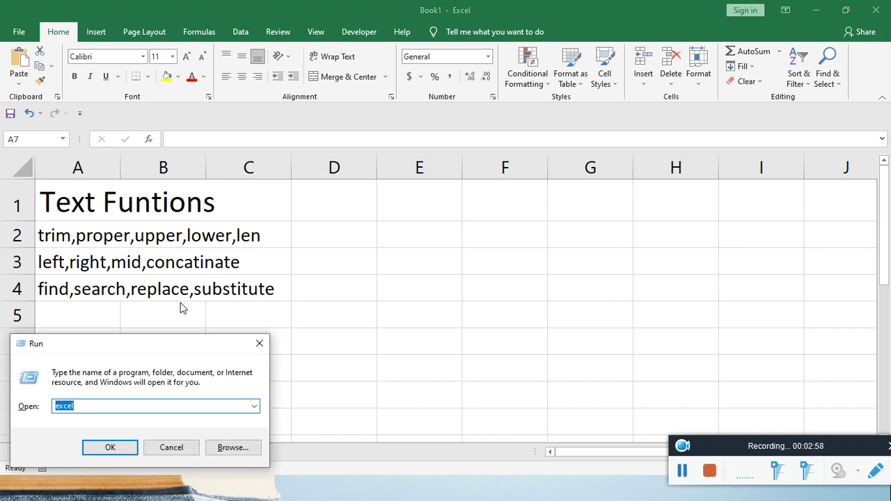
Launch Notepad by running 'notepad' from the Run box.
{"action": "type", "text": "notepad"}
{"action": "key", "text": "Return"}
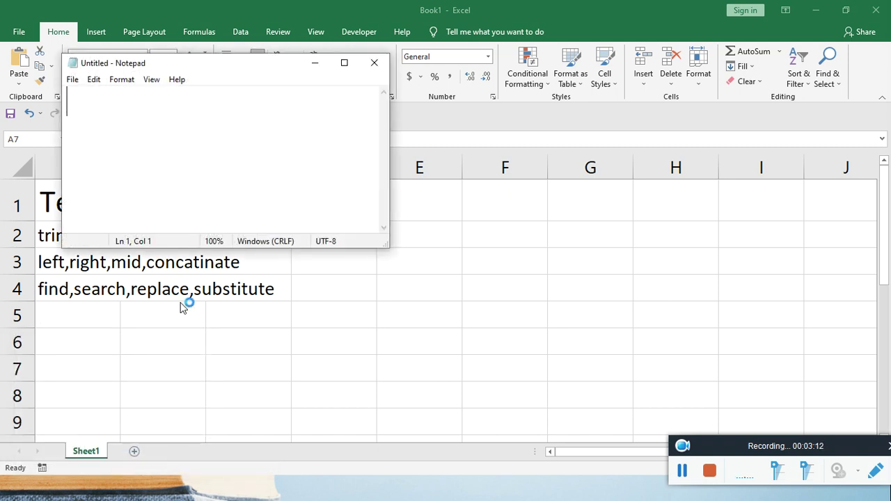
Type the 'Student Names' heading and the first four student names, one per line.
{"action": "type", "text": "Stu"}
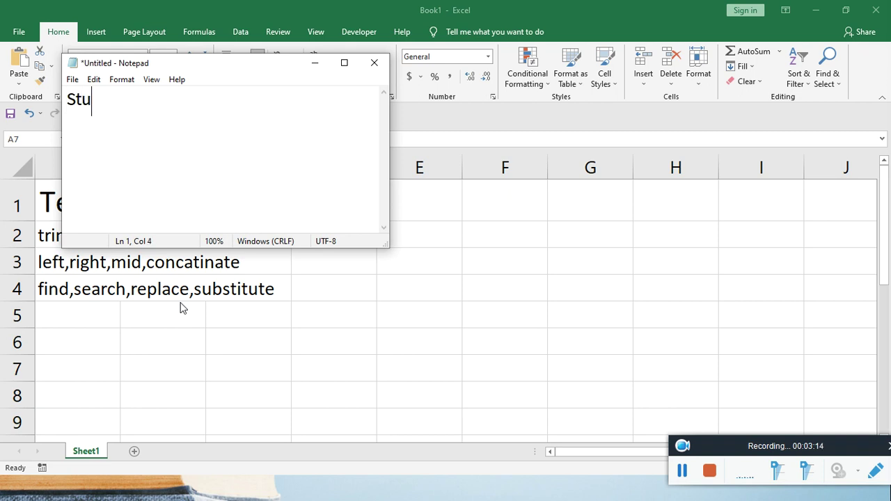
{"action": "type", "text": "dent Names"}
{"action": "key", "text": "Return"}
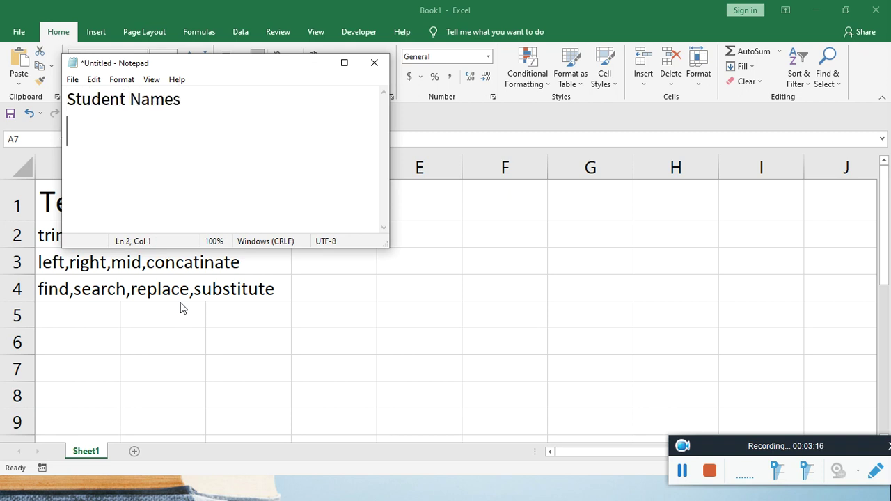
{"action": "type", "text": "Mg "}
{"action": "type", "text": " Mg"}
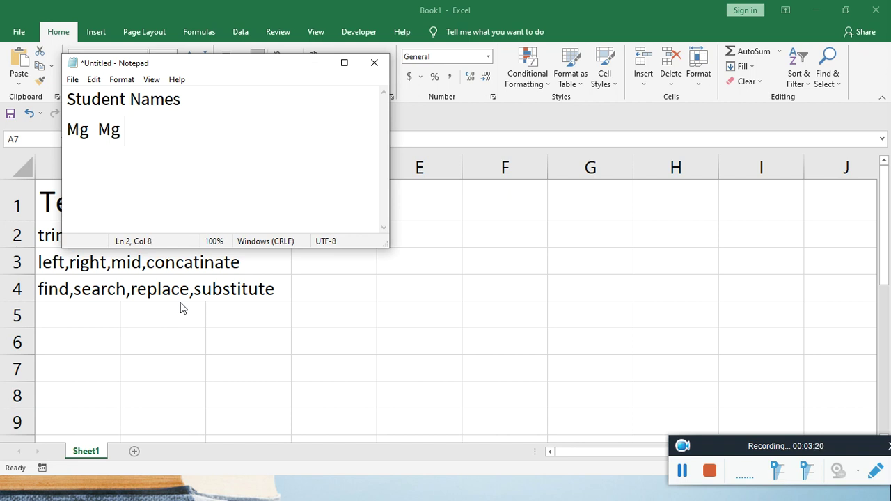
{"action": "type", "text": "Zaw "}
{"action": "type", "text": "  Latt"}
{"action": "key", "text": "Return"}
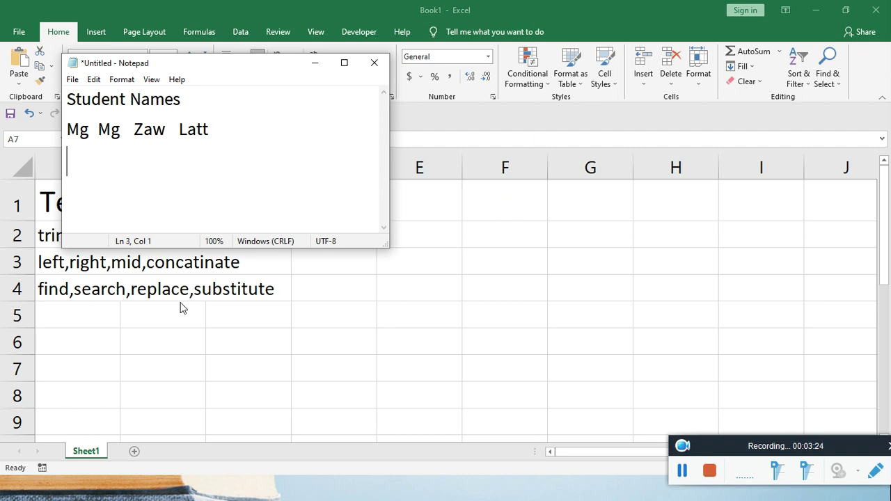
{"action": "type", "text": "Soe"}
{"action": "key", "text": "BackSpace"}
{"action": "type", "text": "paye"}
{"action": "key", "text": "Return"}
{"action": "key", "text": "BackSpace"}
{"action": "key", "text": "BackSpace"}
{"action": "key", "text": "BackSpace"}
{"action": "type", "text": "yae"}
{"action": "key", "text": "Return"}
{"action": "type", "text": "A"}
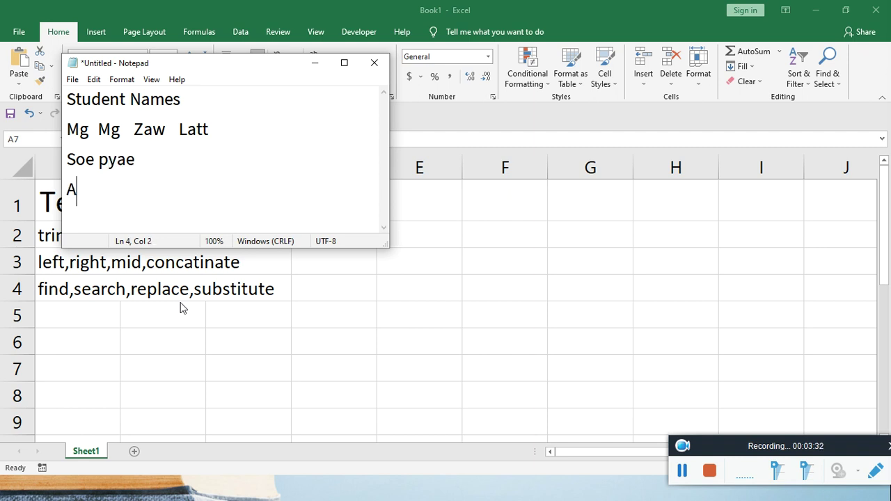
{"action": "key", "text": "BackSpace"}
{"action": "type", "text": "Aung Kyaw "}
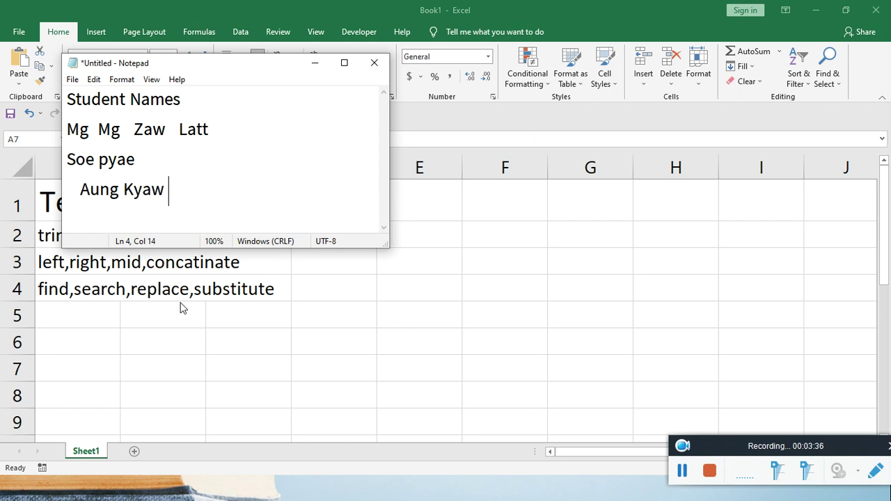
{"action": "type", "text": "soe"}
{"action": "key", "text": "Return"}
{"action": "type", "text": "Wutyi"}
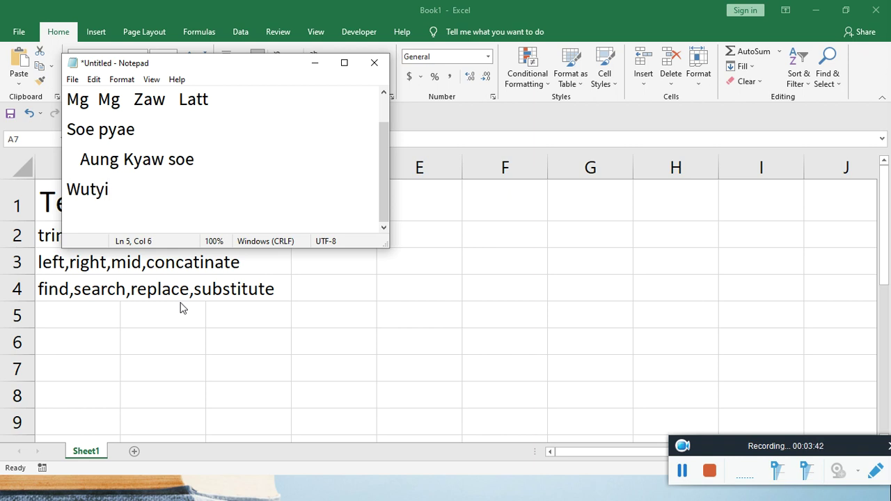
Add the remaining four student names on separate lines.
{"action": "key", "text": "Return"}
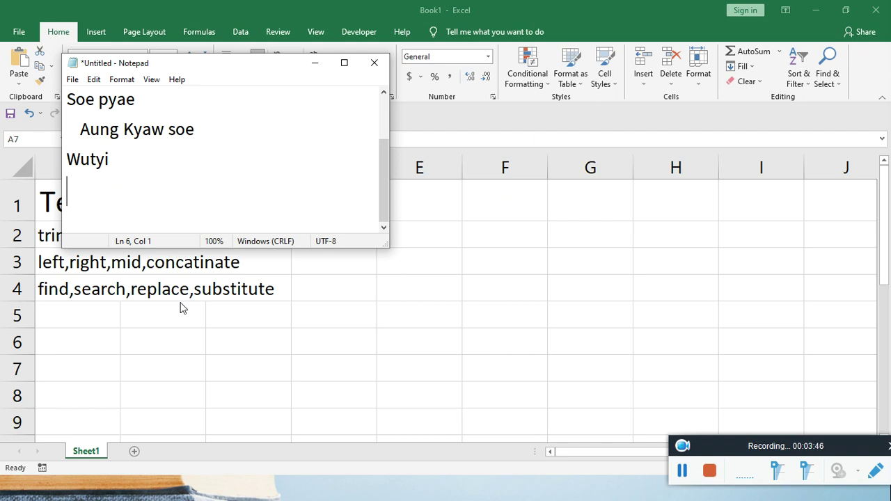
{"action": "type", "text": "May"}
{"action": "type", "text": "Th"}
{"action": "key", "text": "BackSpace"}
{"action": "key", "text": "BackSpace"}
{"action": "type", "text": "thu"}
{"action": "key", "text": "Return"}
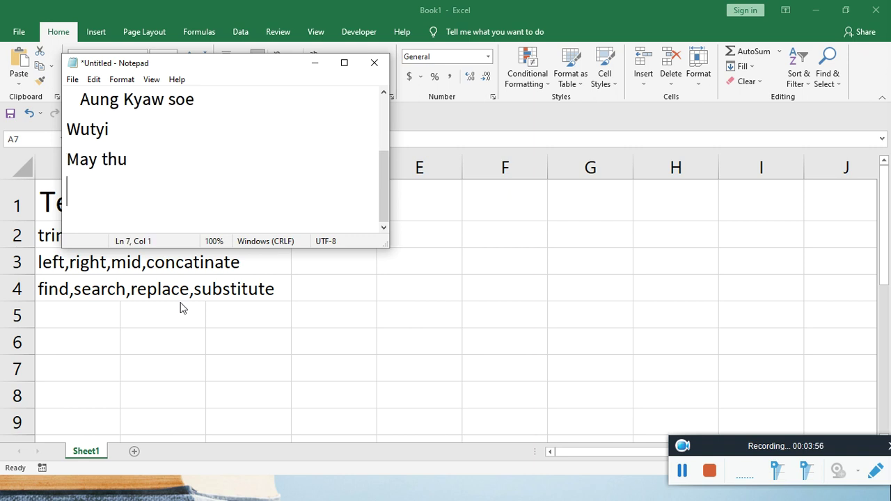
{"action": "type", "text": "Kyaw"}
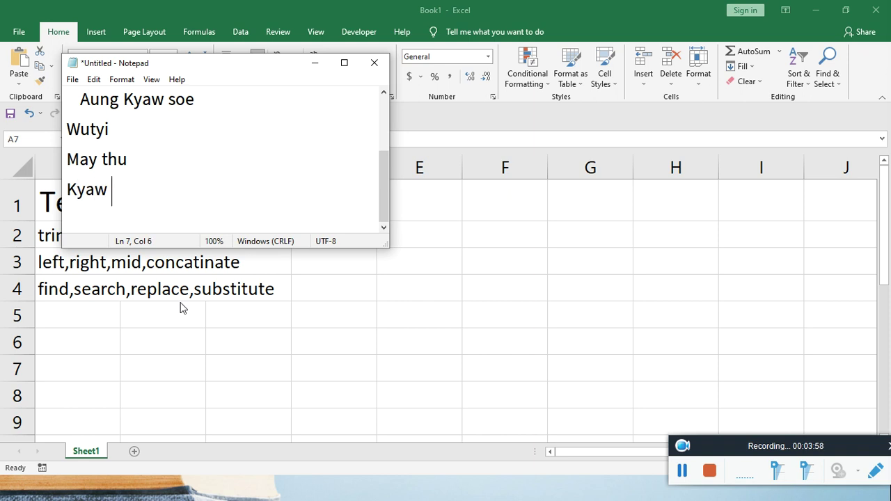
{"action": "type", "text": " swar"}
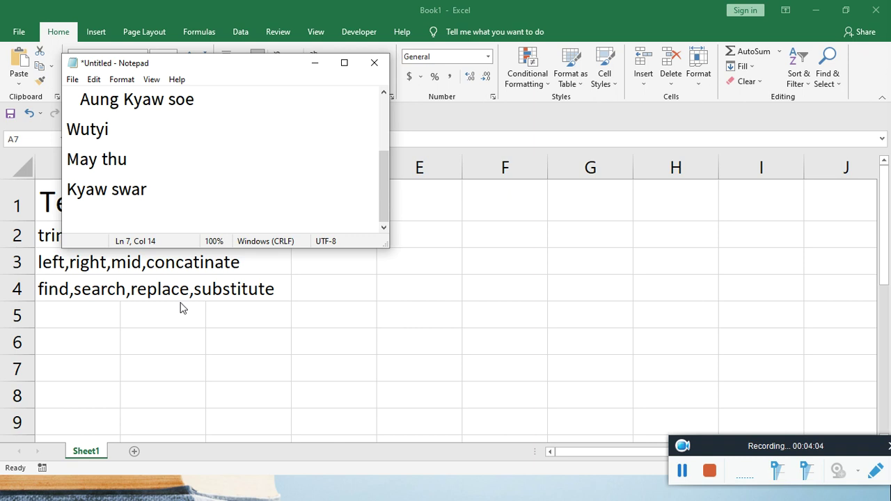
{"action": "key", "text": "Return"}
{"action": "type", "text": "Ky"}
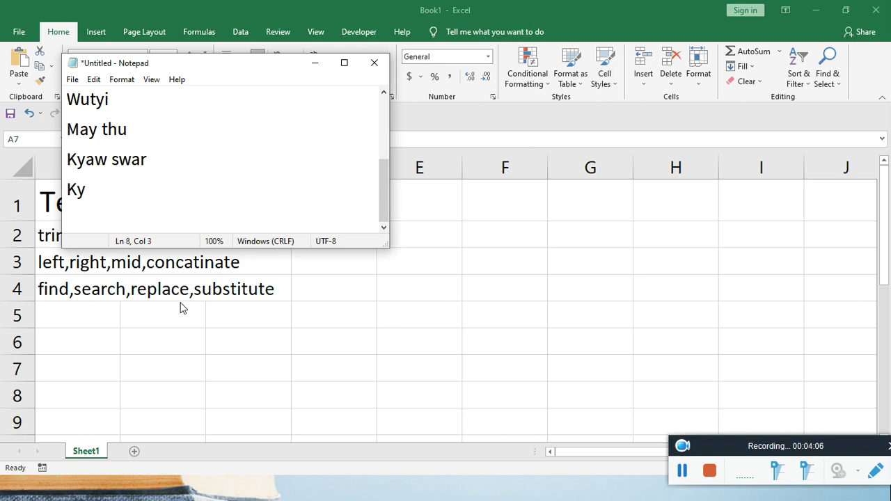
{"action": "key", "text": "BackSpace"}
{"action": "type", "text": "ka"}
{"action": "key", "text": "BackSpace"}
{"action": "key", "text": "BackSpace"}
{"action": "type", "text": "kayung"}
{"action": "key", "text": "BackSpace"}
{"action": "key", "text": "BackSpace"}
{"action": "key", "text": "BackSpace"}
{"action": "key", "text": "BackSpace"}
{"action": "key", "text": "BackSpace"}
{"action": "type", "text": "ung mya"}
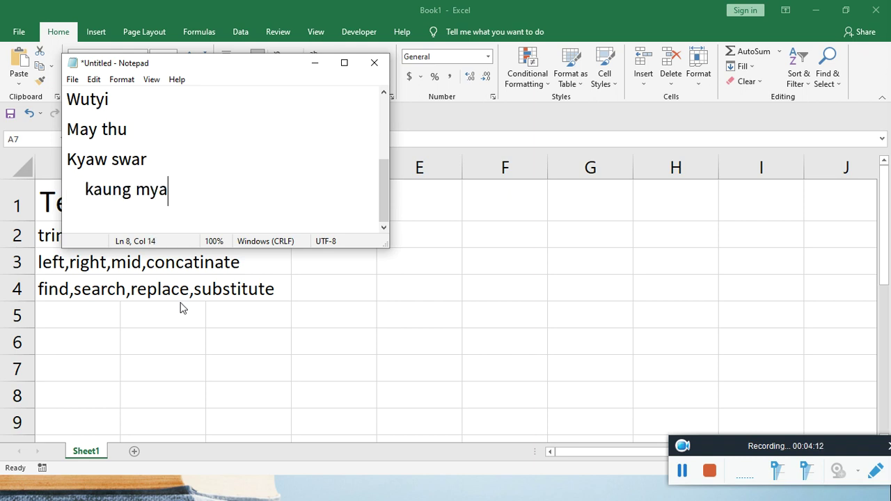
{"action": "type", "text": "t"}
{"action": "key", "text": "Return"}
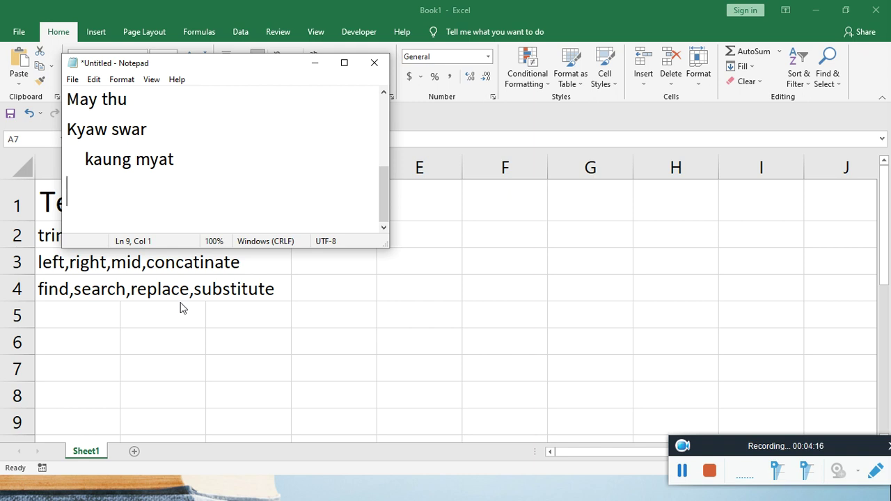
{"action": "type", "text": "A"}
{"action": "key", "text": "BackSpace"}
{"action": "type", "text": "aung thura soe"}
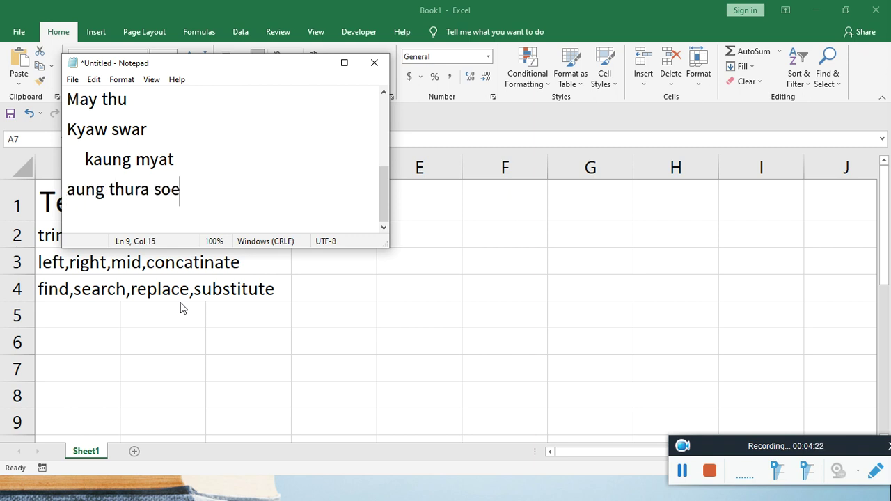
{"action": "scroll", "coordinate": [130, 211], "scroll_direction": "up", "scroll_amount": 2}
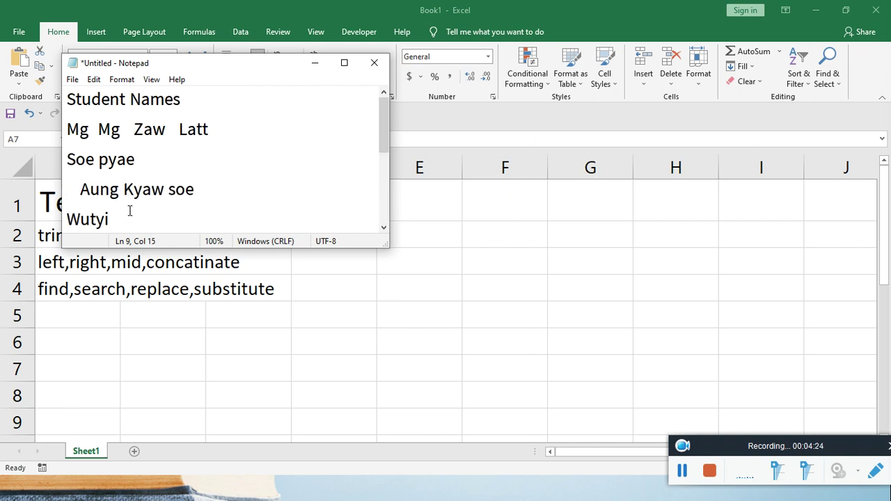
Save the list as students.txt on the Desktop and close Notepad.
{"action": "left_click", "coordinate": [72, 79]}
{"action": "left_click", "coordinate": [101, 154]}
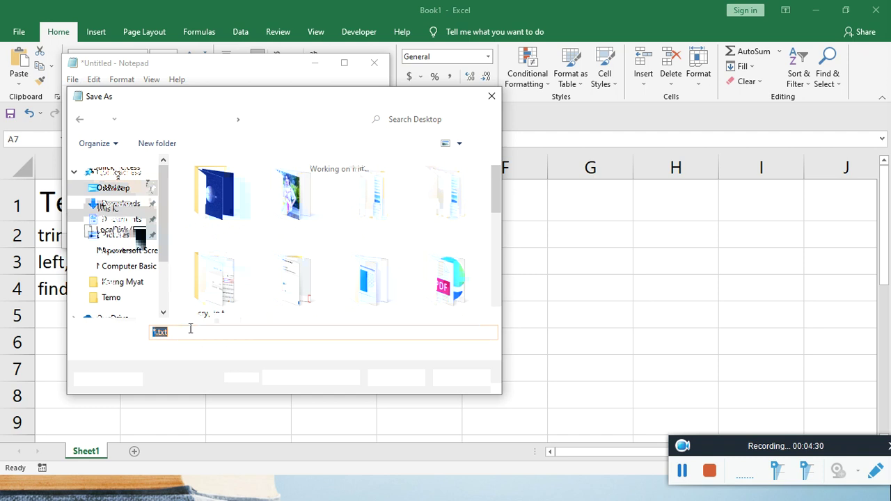
{"action": "type", "text": "stu"}
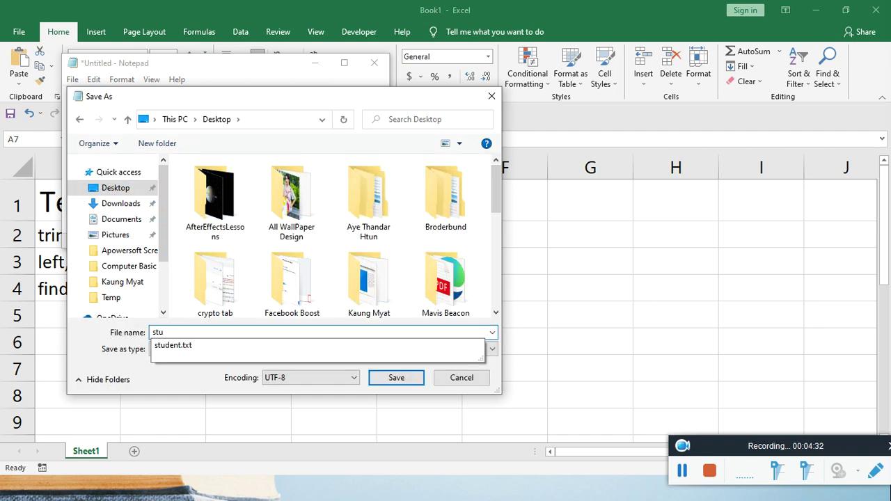
{"action": "type", "text": "dents"}
{"action": "key", "text": "Return"}
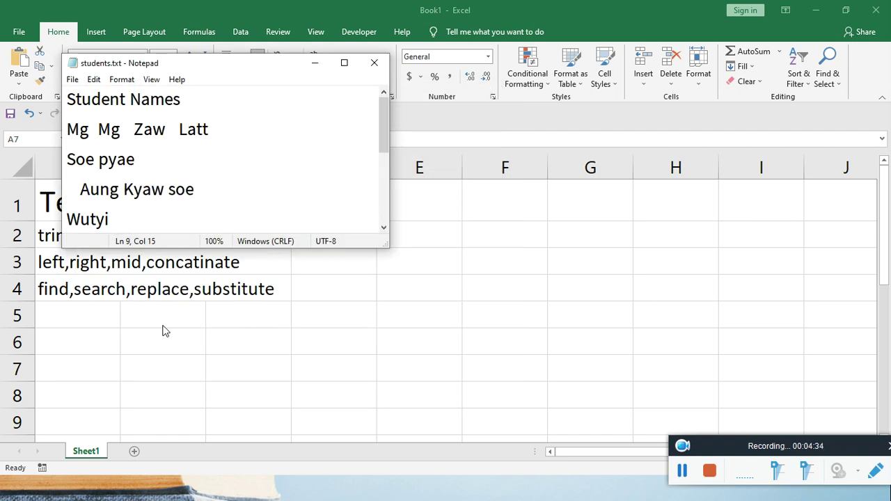
{"action": "left_click", "coordinate": [374, 63]}
{"action": "left_click", "coordinate": [75, 333]}
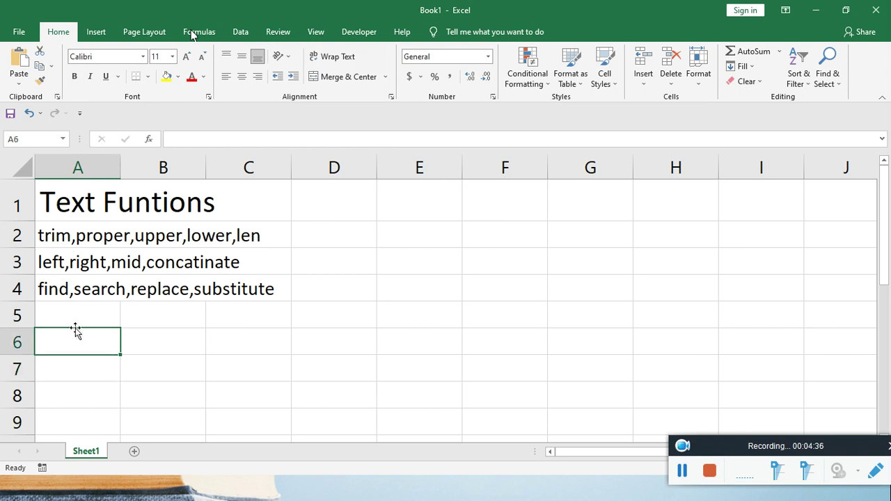
Import students.txt from the Desktop through the Text Import Wizard with default settings.
{"action": "left_click", "coordinate": [240, 32]}
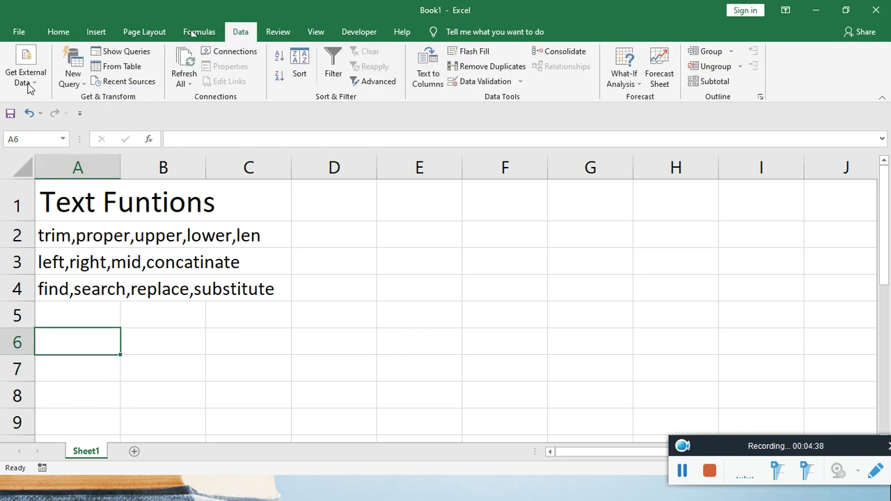
{"action": "left_click", "coordinate": [20, 80]}
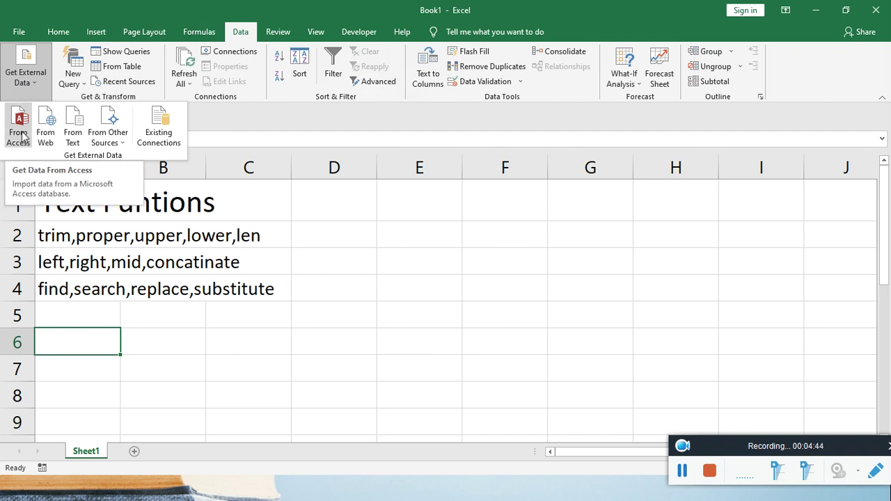
{"action": "left_click", "coordinate": [74, 129]}
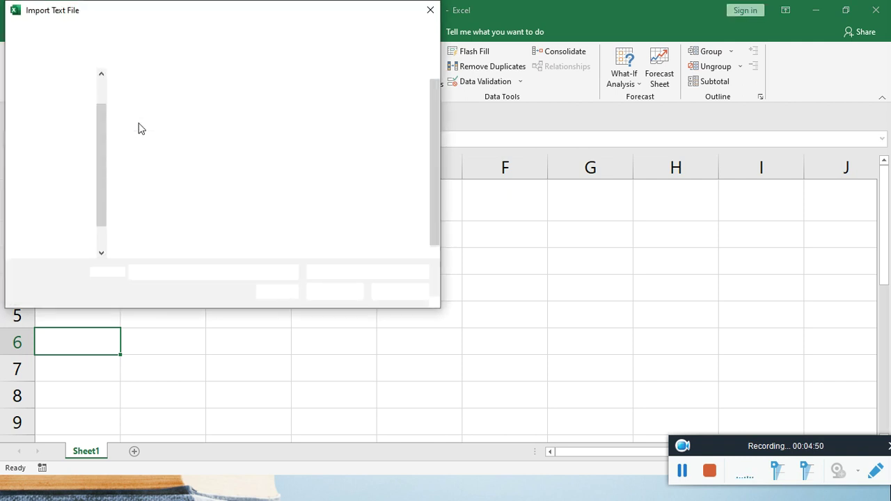
{"action": "left_click", "coordinate": [64, 106]}
{"action": "scroll", "coordinate": [224, 154], "scroll_direction": "down", "scroll_amount": 3}
{"action": "scroll", "coordinate": [226, 153], "scroll_direction": "down", "scroll_amount": 3}
{"action": "double_click", "coordinate": [233, 216]}
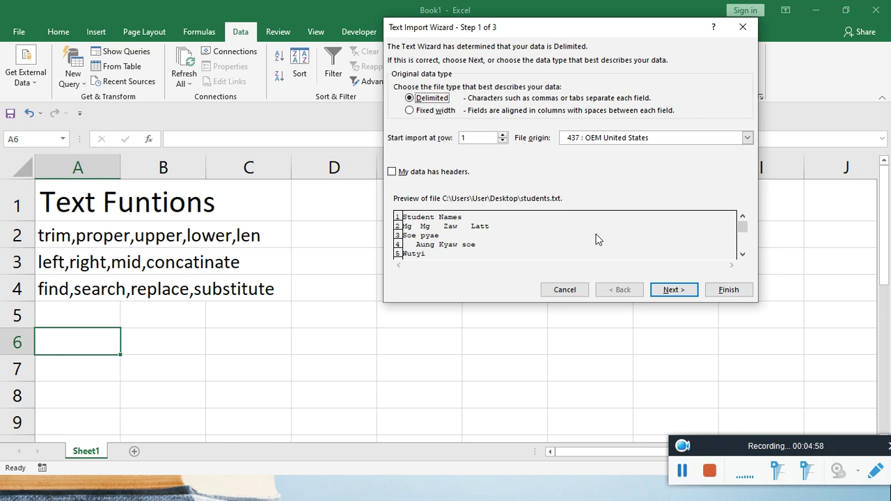
{"action": "left_click", "coordinate": [743, 247]}
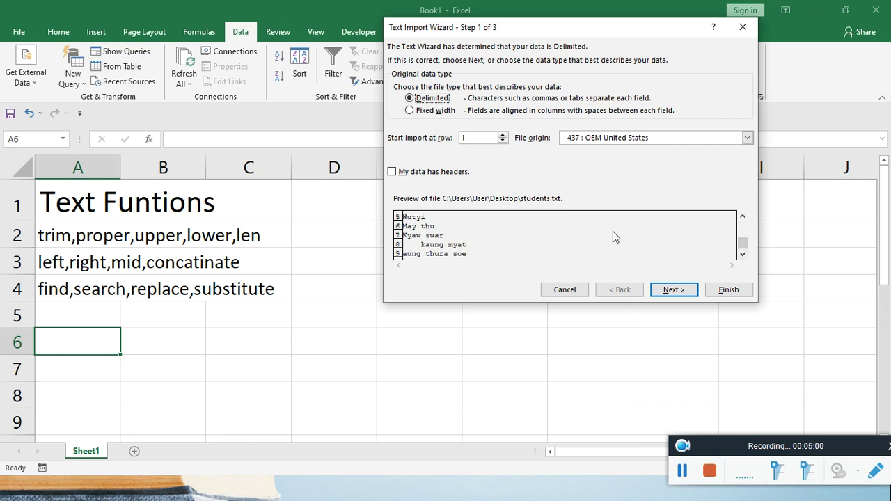
{"action": "left_click", "coordinate": [742, 231]}
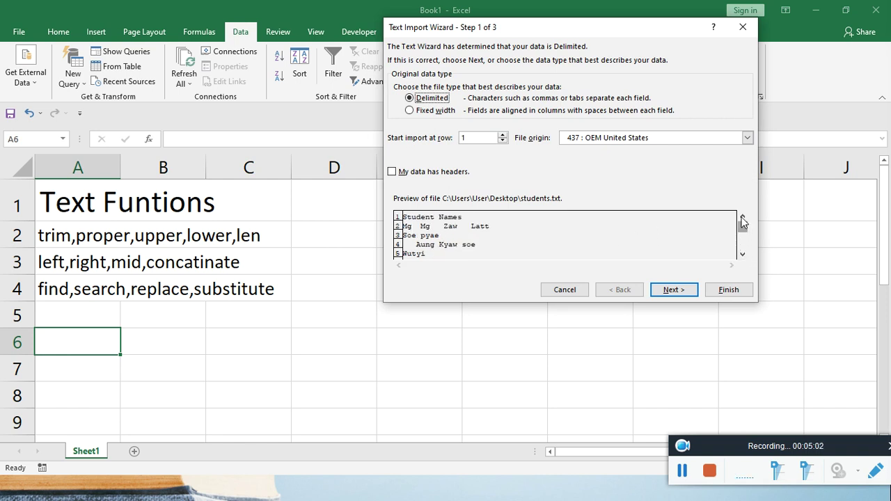
{"action": "left_click", "coordinate": [686, 292]}
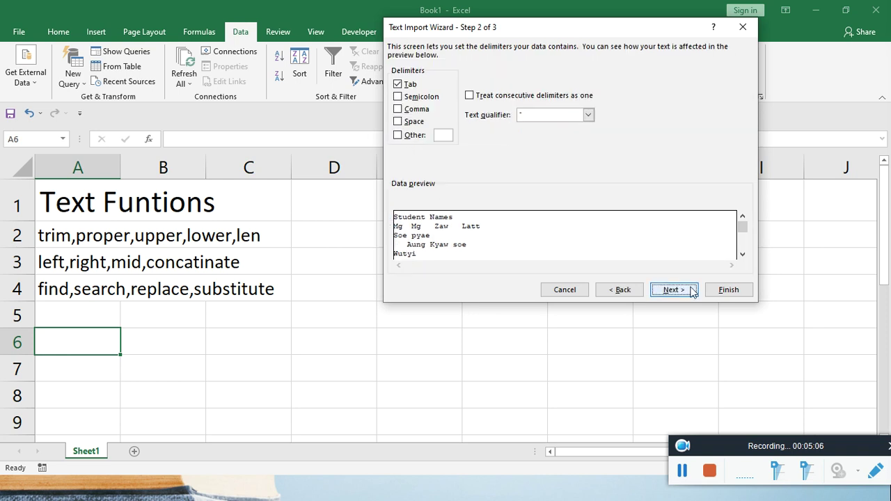
{"action": "left_click", "coordinate": [728, 290]}
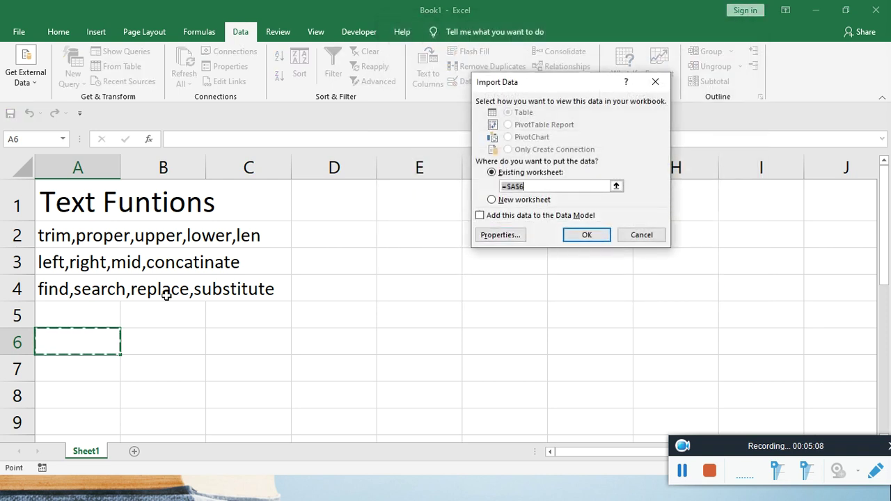
Place the imported names at Sheet1 cell A6 and confirm the import.
{"action": "left_click", "coordinate": [77, 339]}
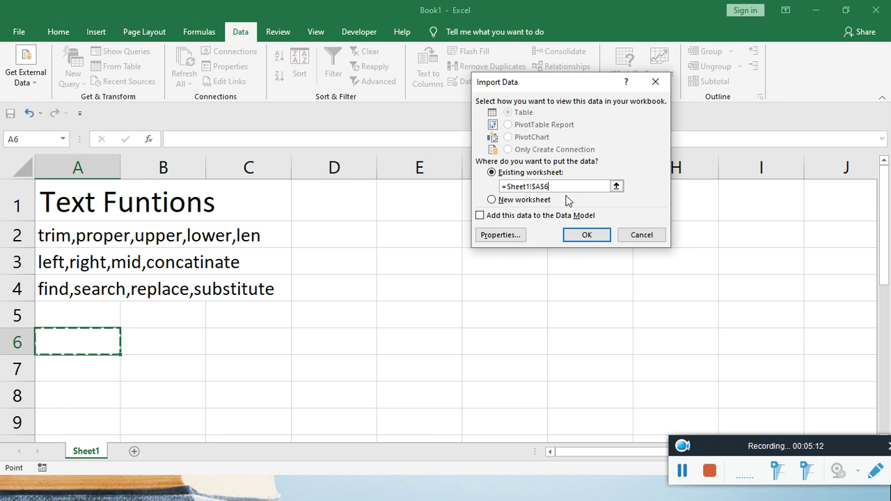
{"action": "left_click_drag", "start_coordinate": [604, 186], "coordinate": [479, 182]}
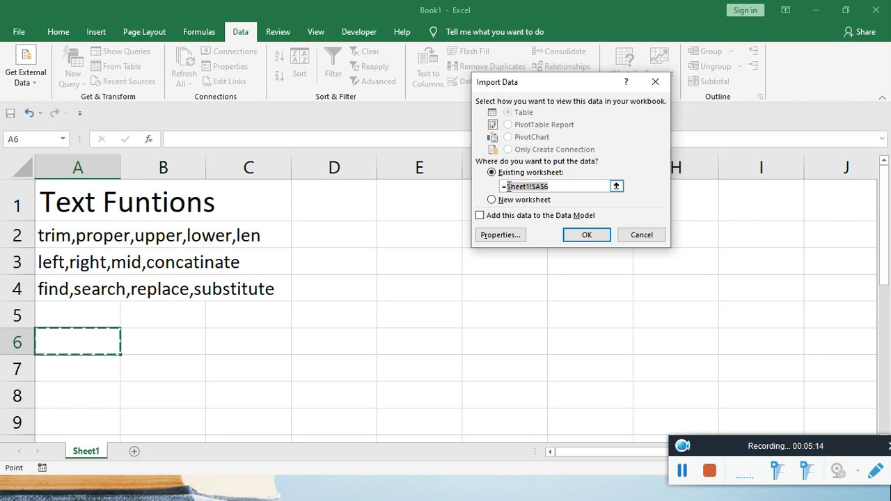
{"action": "left_click", "coordinate": [508, 186]}
{"action": "left_click", "coordinate": [88, 346]}
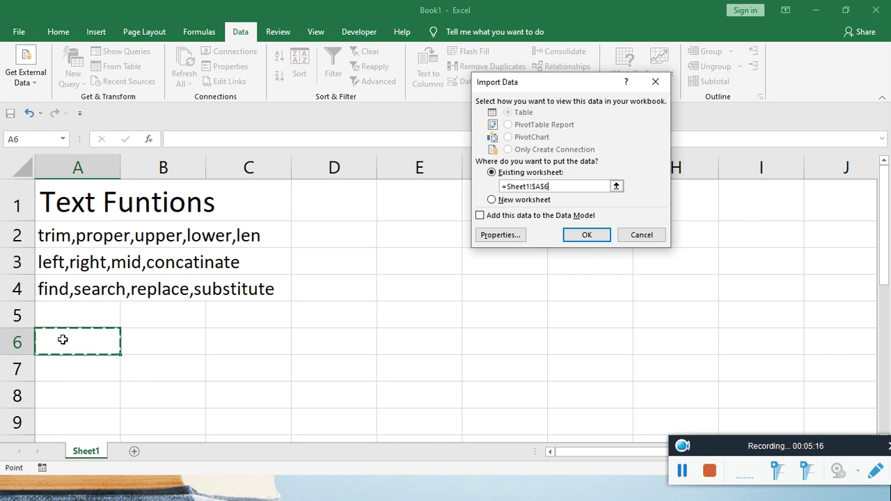
{"action": "left_click", "coordinate": [587, 235]}
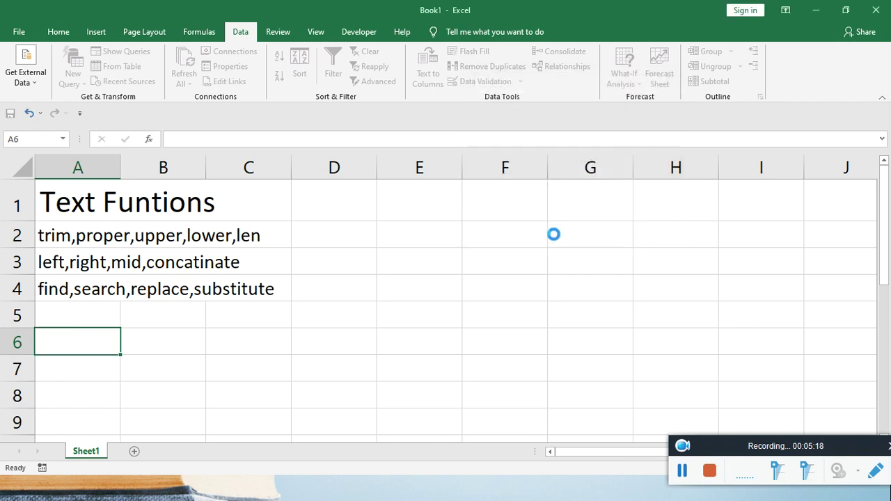
{"action": "scroll", "coordinate": [102, 332], "scroll_direction": "down", "scroll_amount": 3}
{"action": "scroll", "coordinate": [101, 332], "scroll_direction": "down", "scroll_amount": 1}
{"action": "scroll", "coordinate": [102, 333], "scroll_direction": "up", "scroll_amount": 4}
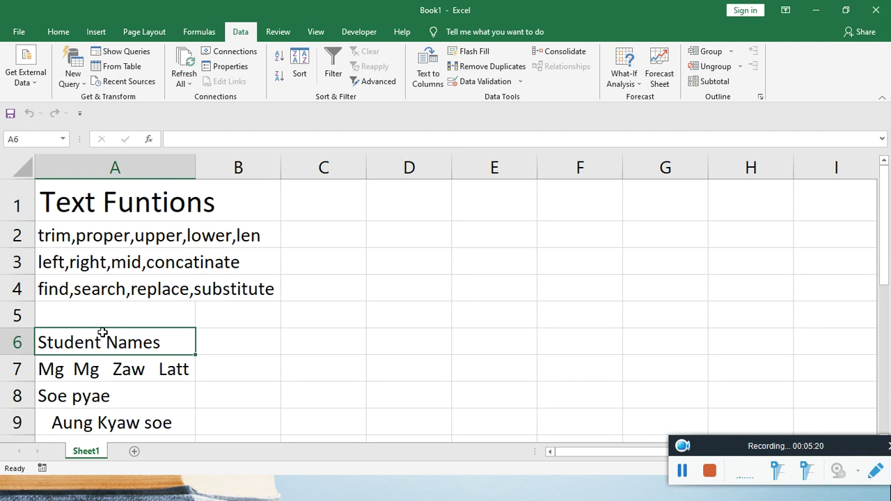
Widen column B slightly.
{"action": "scroll", "coordinate": [102, 333], "scroll_direction": "down", "scroll_amount": 2}
{"action": "scroll", "coordinate": [103, 333], "scroll_direction": "down", "scroll_amount": 1}
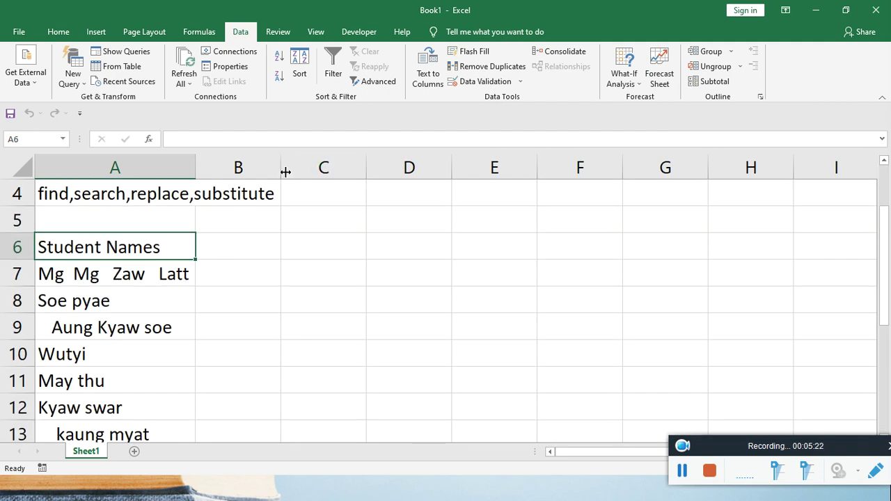
{"action": "left_click_drag", "start_coordinate": [285, 172], "coordinate": [303, 171]}
Enter headings TRIM, PROPER, UPPER, LOWER and LEN in B6 through F6.
{"action": "left_click", "coordinate": [251, 247]}
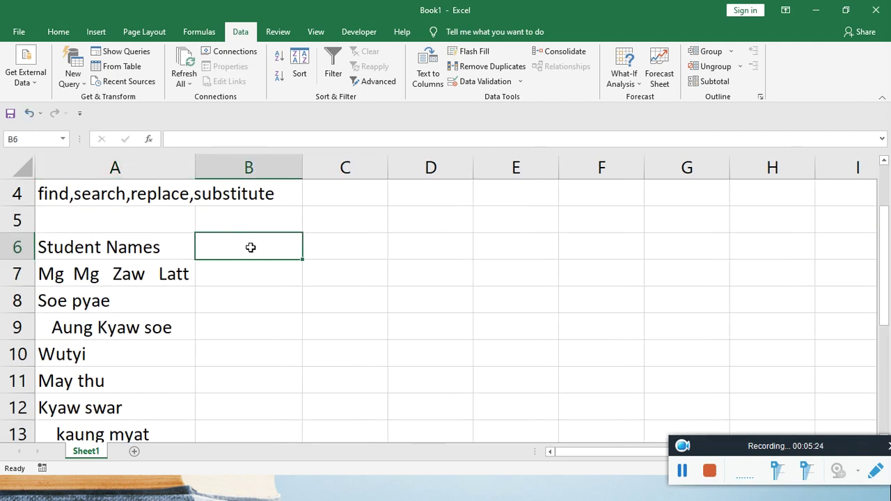
{"action": "type", "text": "TRIM"}
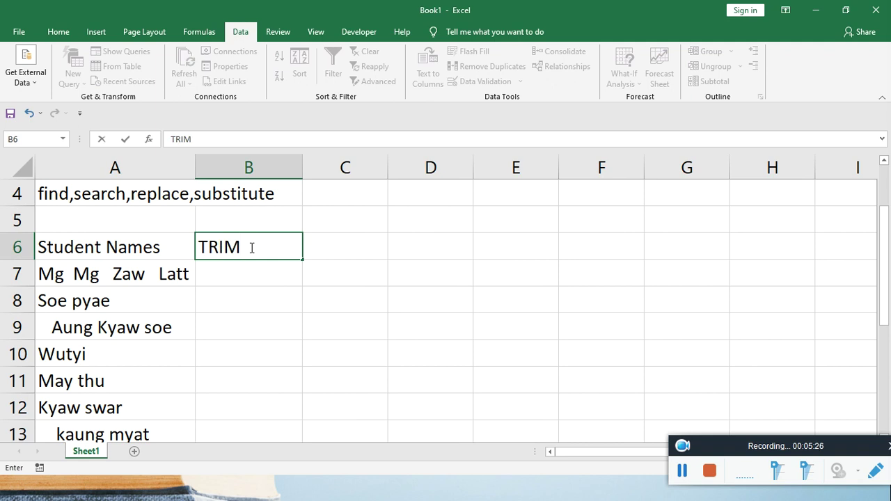
{"action": "key", "text": "Tab"}
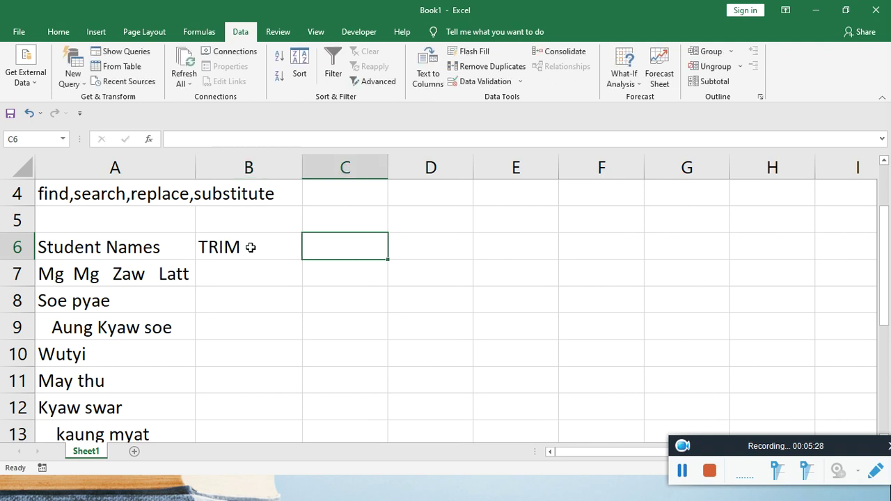
{"action": "type", "text": "PROPER"}
{"action": "key", "text": "Tab"}
{"action": "type", "text": "UPP"}
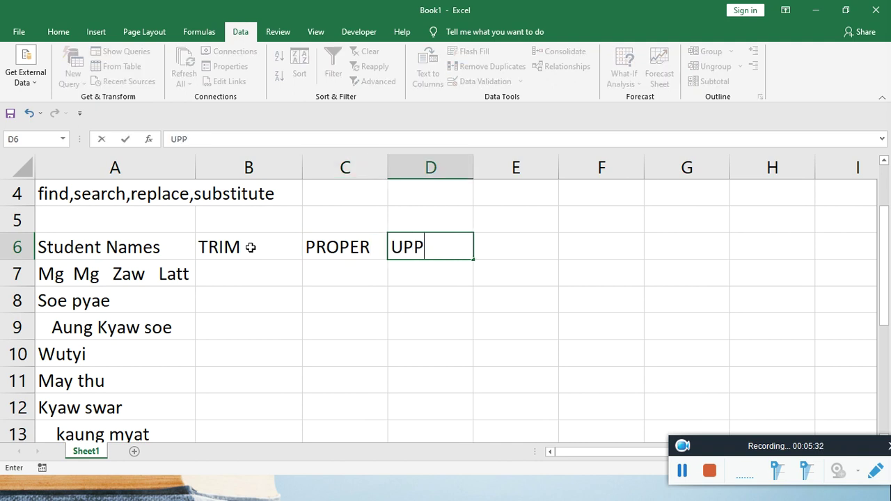
{"action": "type", "text": "ER"}
{"action": "key", "text": "Tab"}
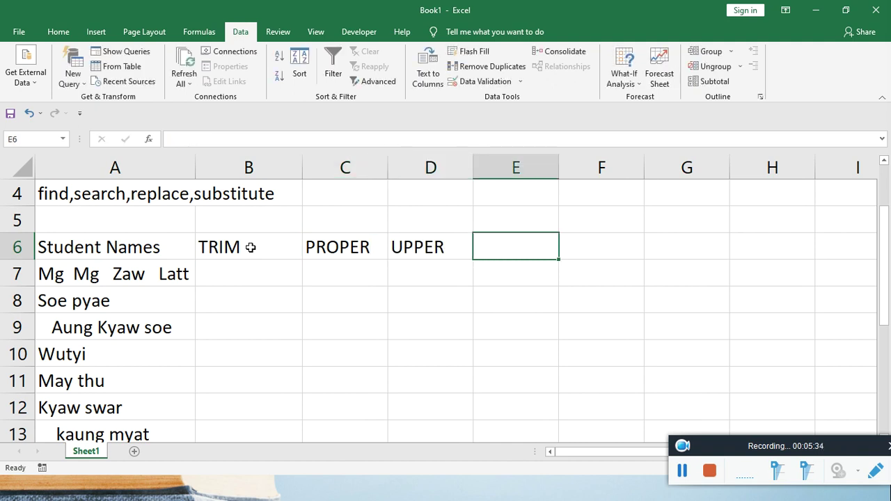
{"action": "type", "text": "LOWER"}
{"action": "key", "text": "Tab"}
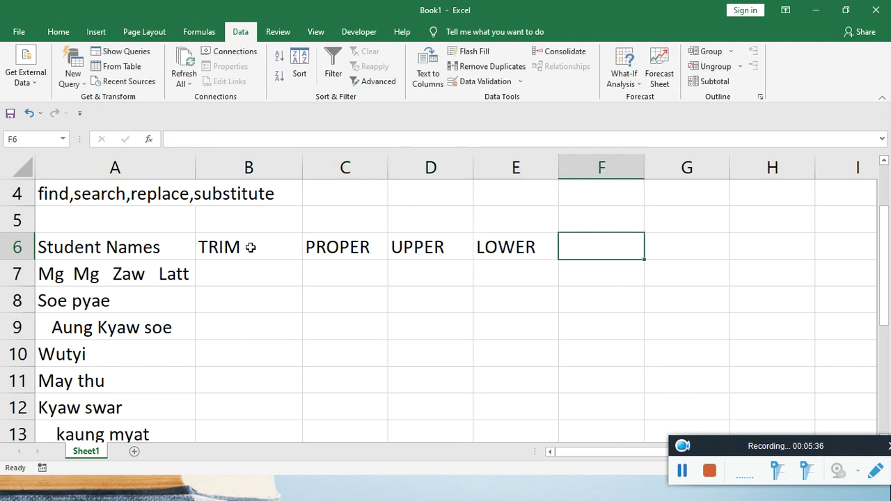
{"action": "type", "text": "LEN"}
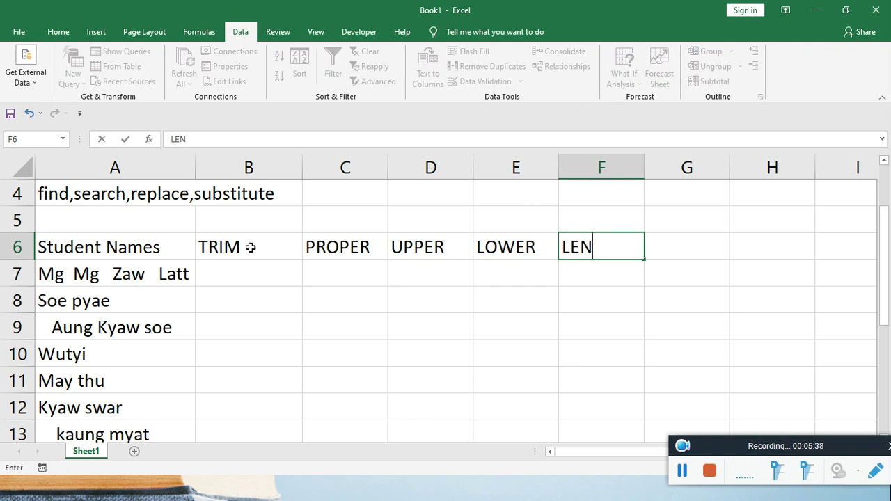
{"action": "left_click", "coordinate": [87, 274]}
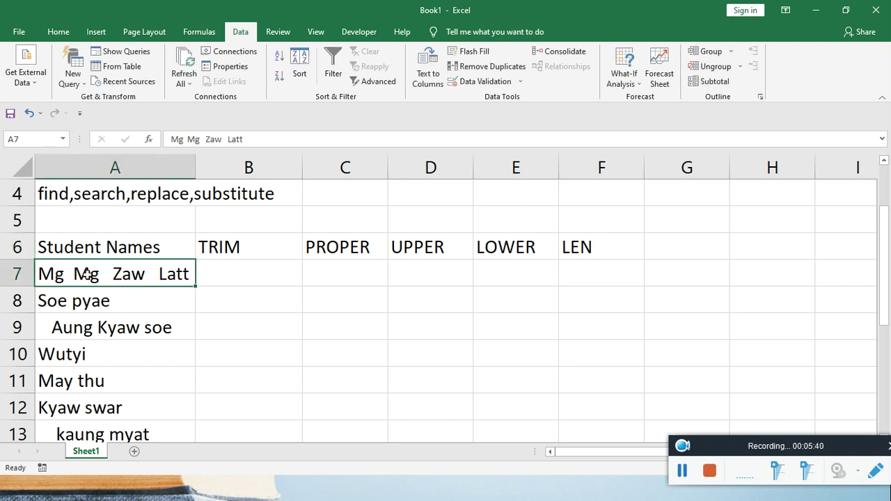
Point out the extra spaces in the A7 name and enter =TRIM(A7) in B7.
{"action": "left_click", "coordinate": [162, 138]}
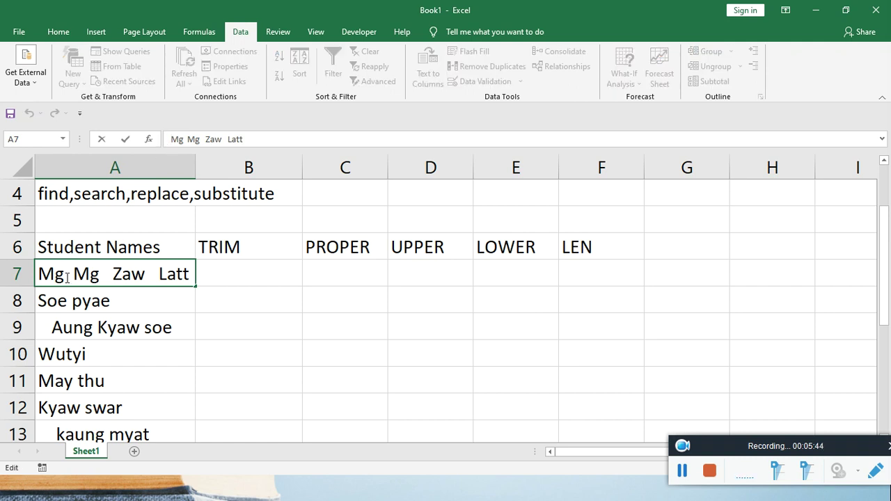
{"action": "left_click_drag", "start_coordinate": [65, 277], "coordinate": [159, 274]}
{"action": "left_click", "coordinate": [115, 319]}
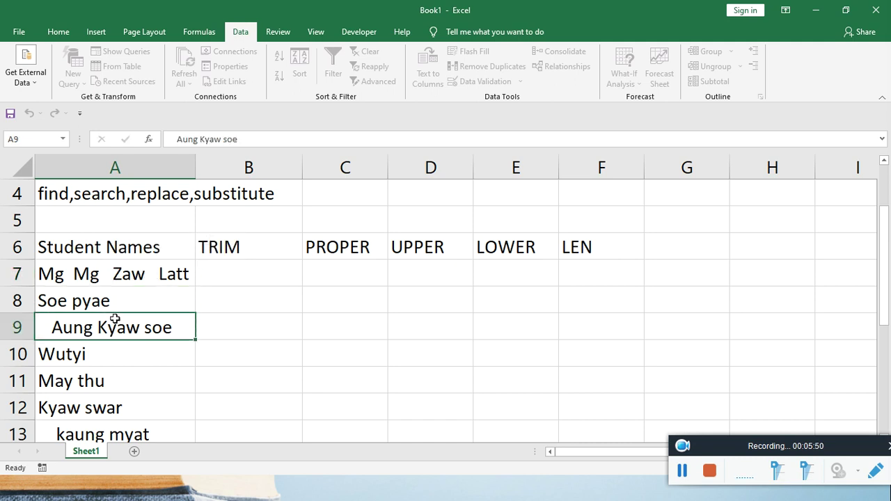
{"action": "left_click", "coordinate": [248, 273]}
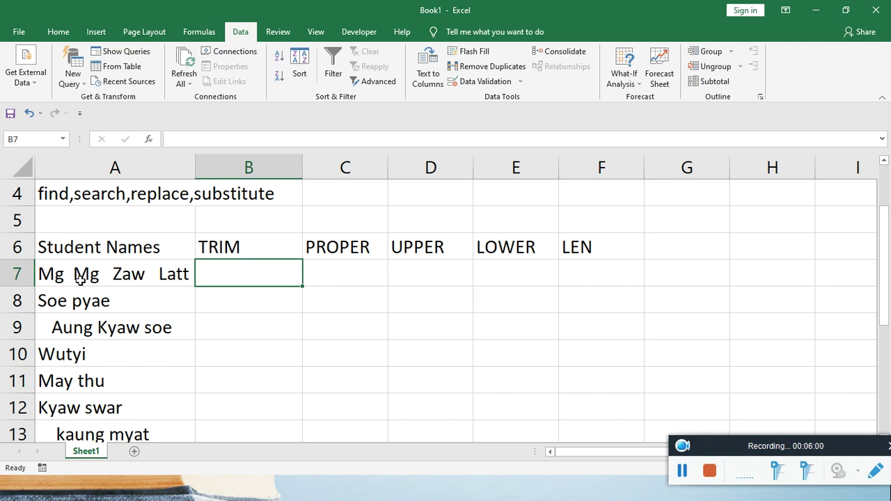
{"action": "type", "text": "=T"}
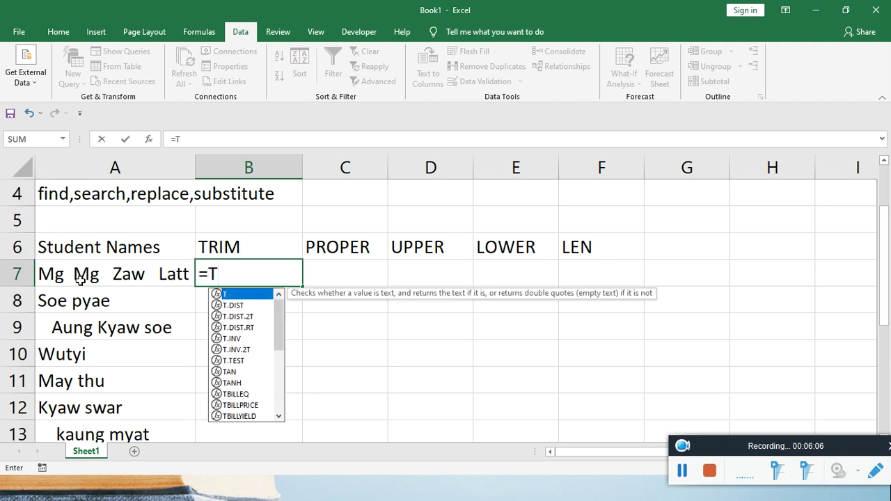
{"action": "type", "text": "RIM("}
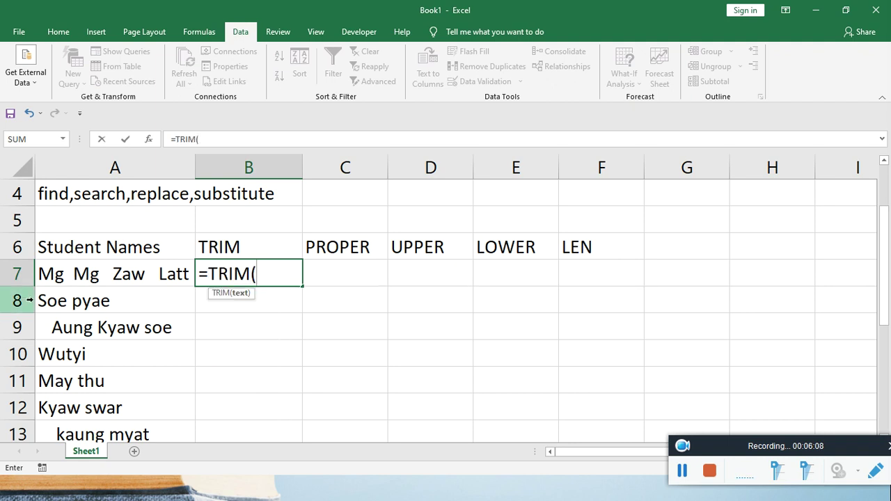
{"action": "left_click", "coordinate": [81, 275]}
{"action": "key", "text": "Return"}
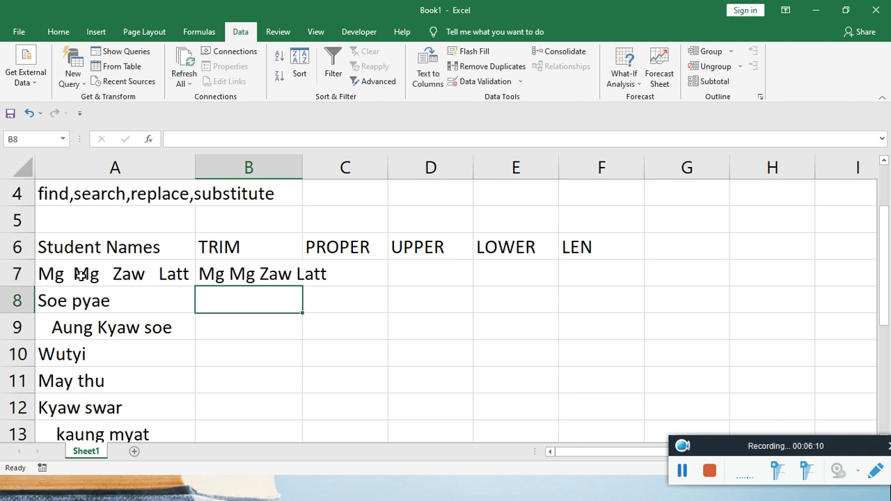
Widen column B and fill the TRIM formula down to B14.
{"action": "left_click_drag", "start_coordinate": [302, 167], "coordinate": [376, 161]}
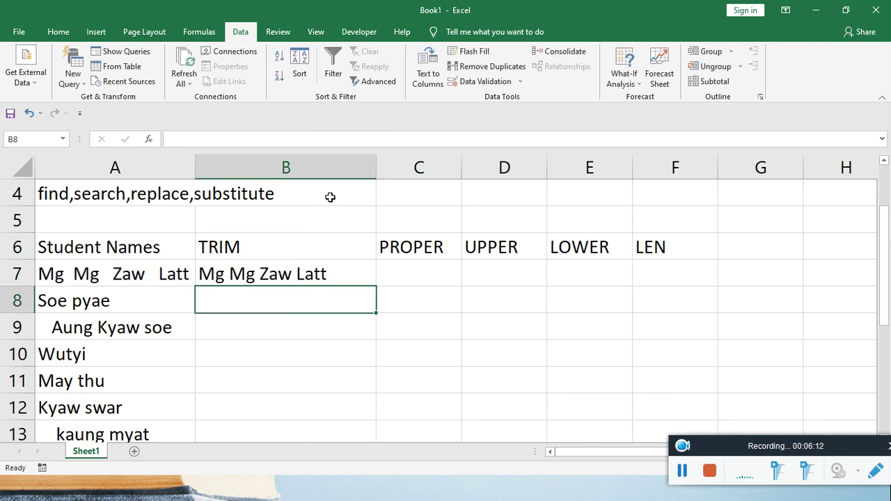
{"action": "left_click", "coordinate": [294, 273]}
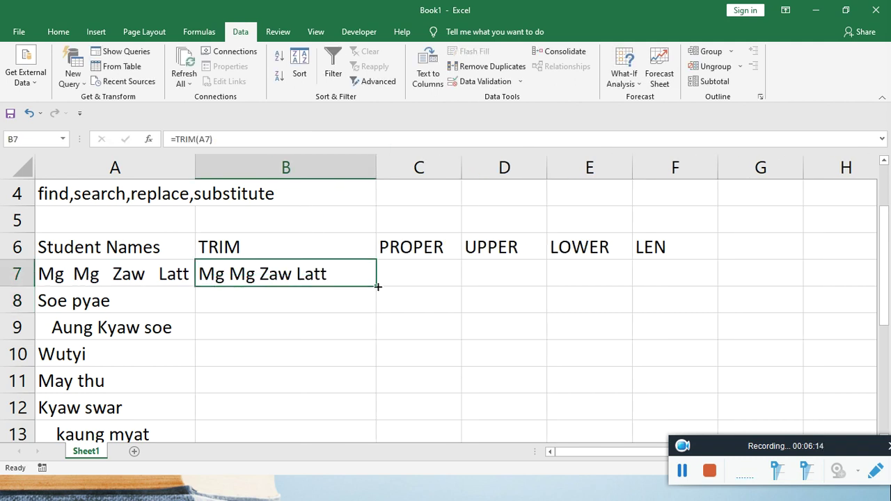
{"action": "left_click_drag", "start_coordinate": [372, 290], "coordinate": [356, 355]}
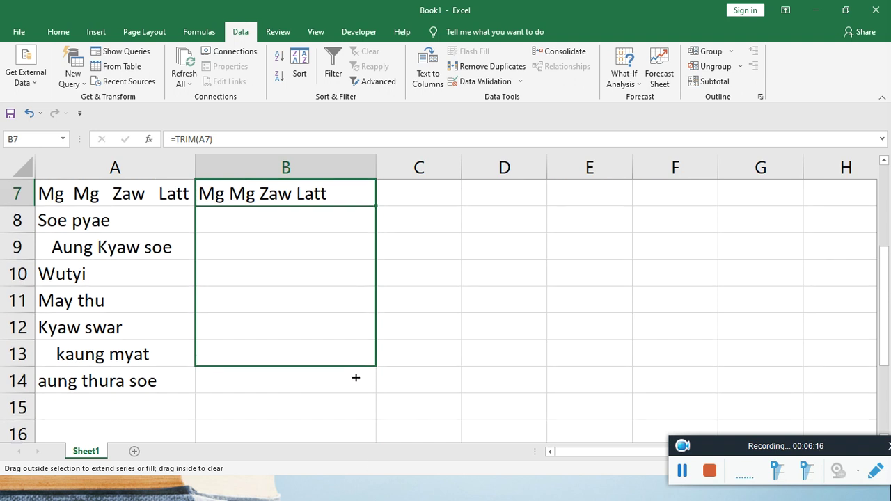
{"action": "left_click_drag", "start_coordinate": [356, 378], "coordinate": [356, 384]}
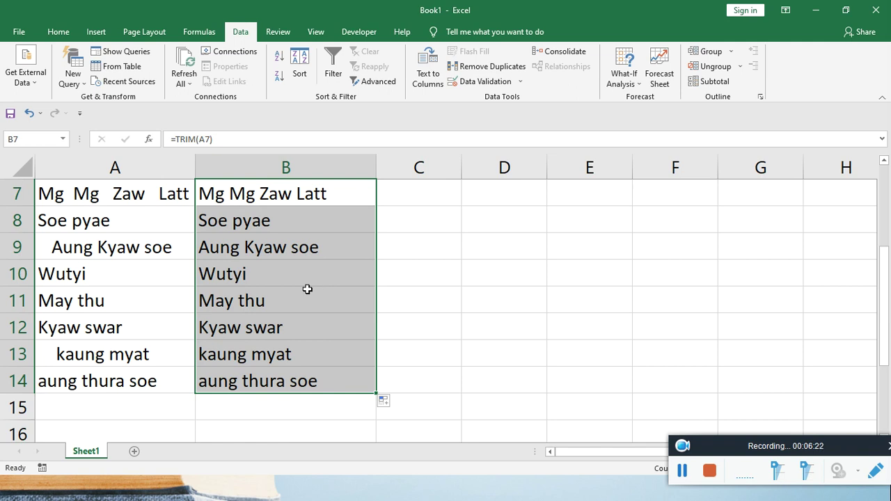
{"action": "left_click", "coordinate": [274, 297]}
Widen column C and select the heading row A6:F6.
{"action": "scroll", "coordinate": [274, 295], "scroll_direction": "up", "scroll_amount": 1}
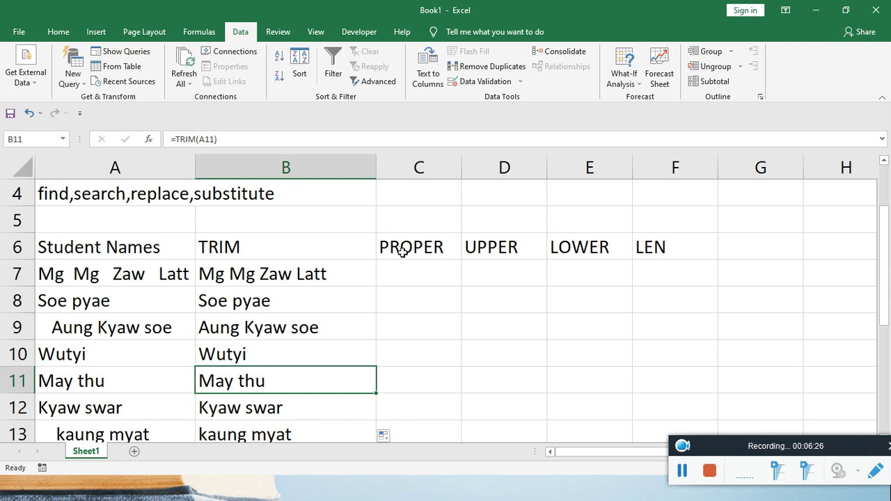
{"action": "left_click_drag", "start_coordinate": [462, 168], "coordinate": [504, 168]}
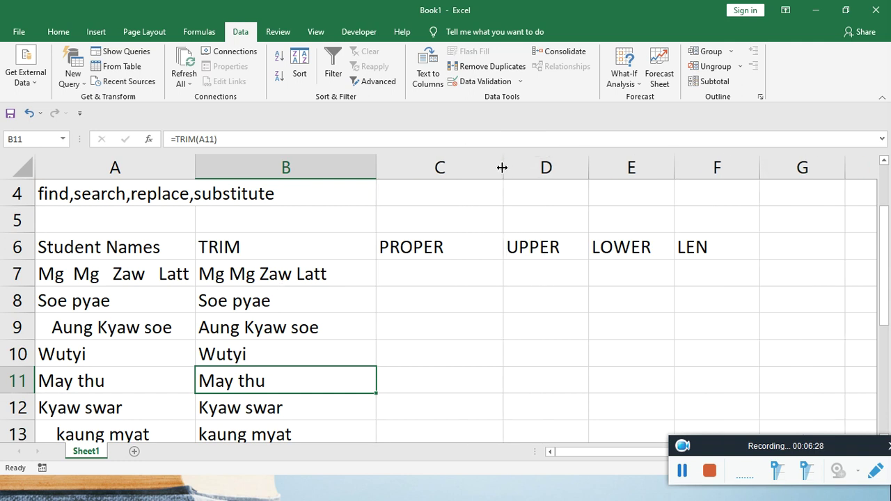
{"action": "left_click_drag", "start_coordinate": [92, 252], "coordinate": [713, 254]}
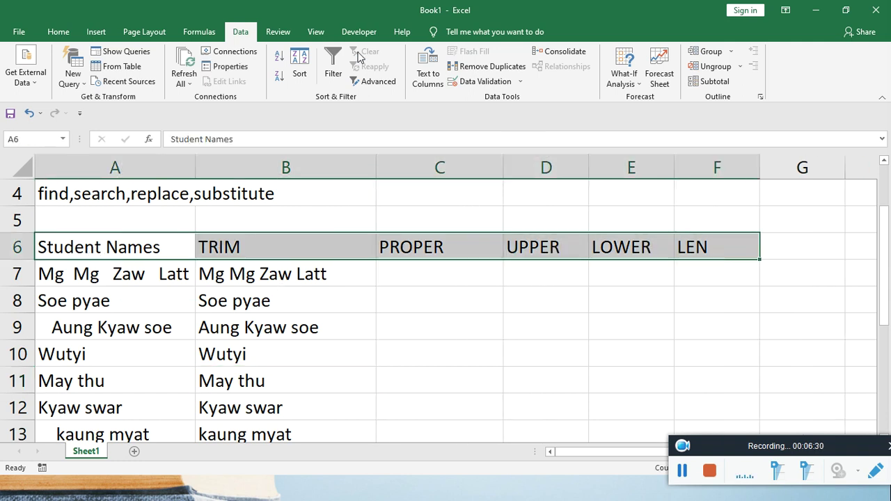
Give the A6:F6 heading row a dark gold fill, then select C7.
{"action": "left_click", "coordinate": [58, 31]}
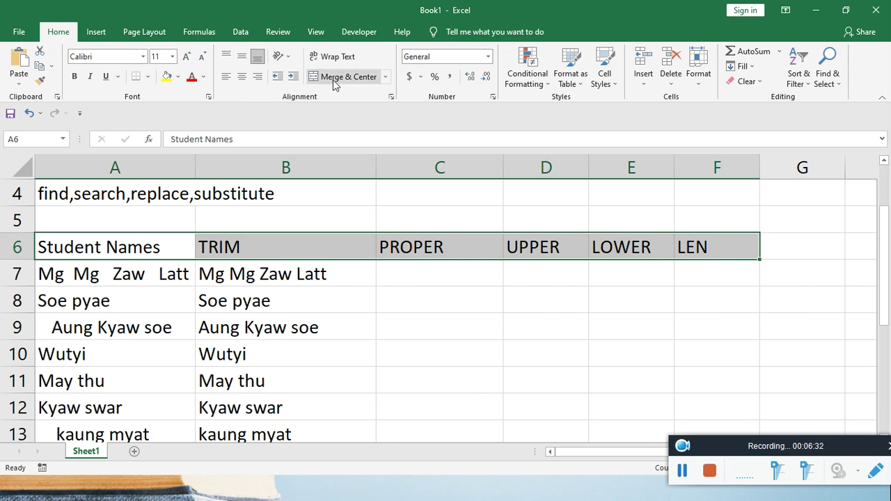
{"action": "left_click", "coordinate": [178, 77]}
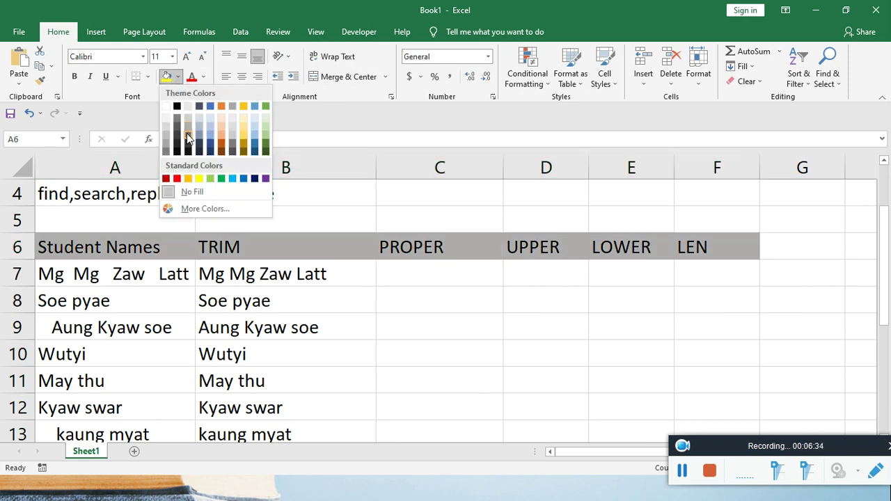
{"action": "left_click", "coordinate": [245, 144]}
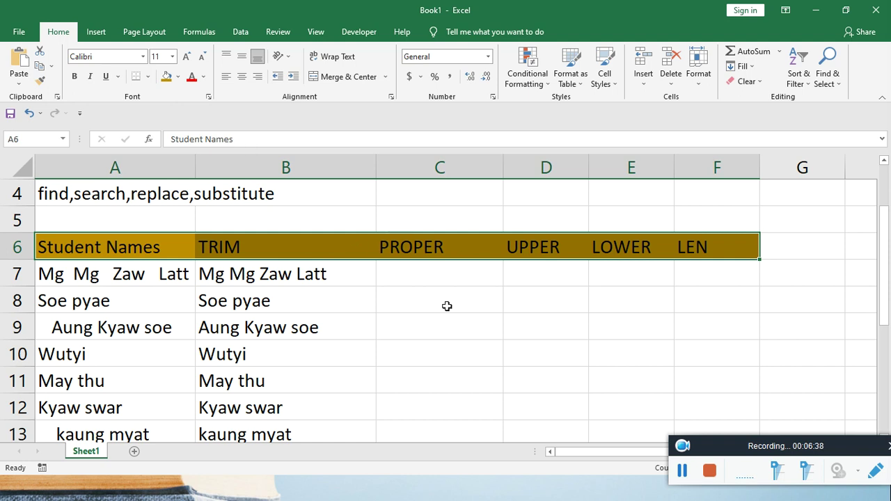
{"action": "left_click", "coordinate": [428, 298]}
{"action": "left_click", "coordinate": [415, 277]}
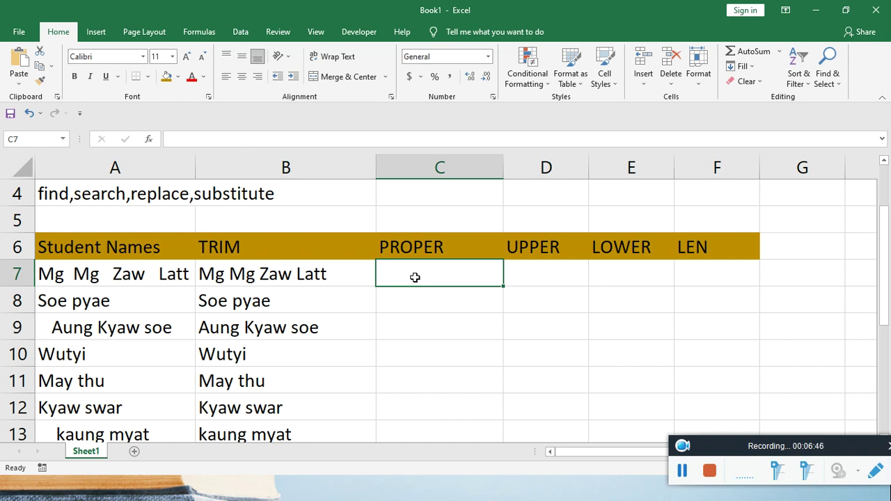
Enter =PROPER(B7) in C7.
{"action": "type", "text": "="}
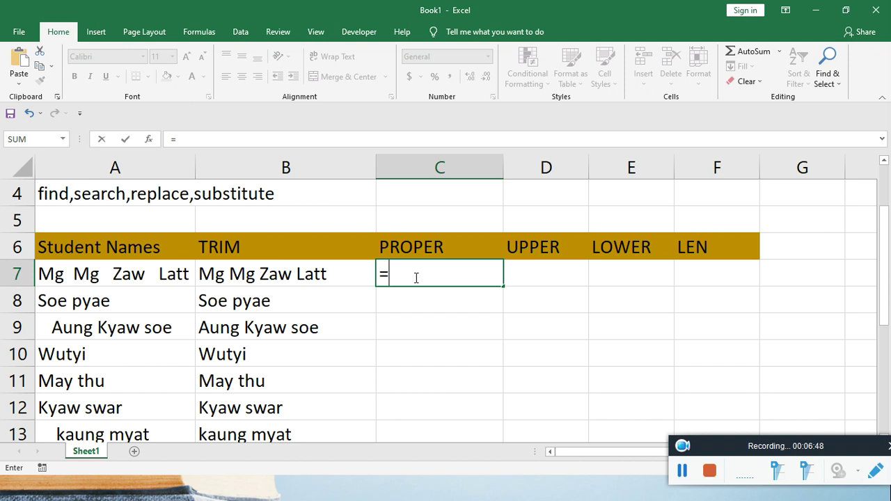
{"action": "type", "text": "P"}
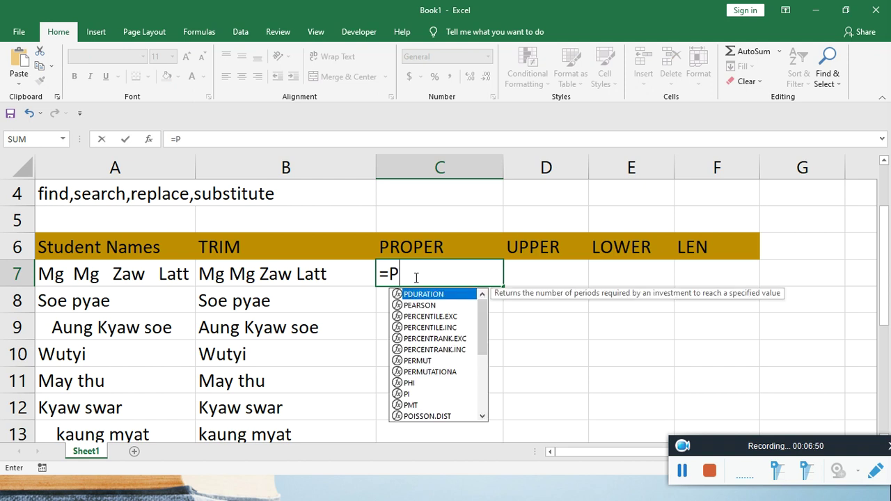
{"action": "type", "text": "ROPER"}
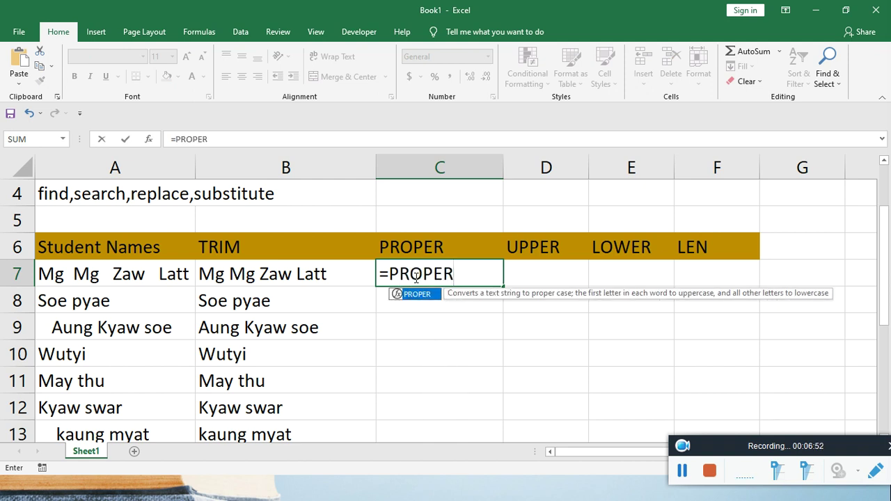
{"action": "type", "text": "("}
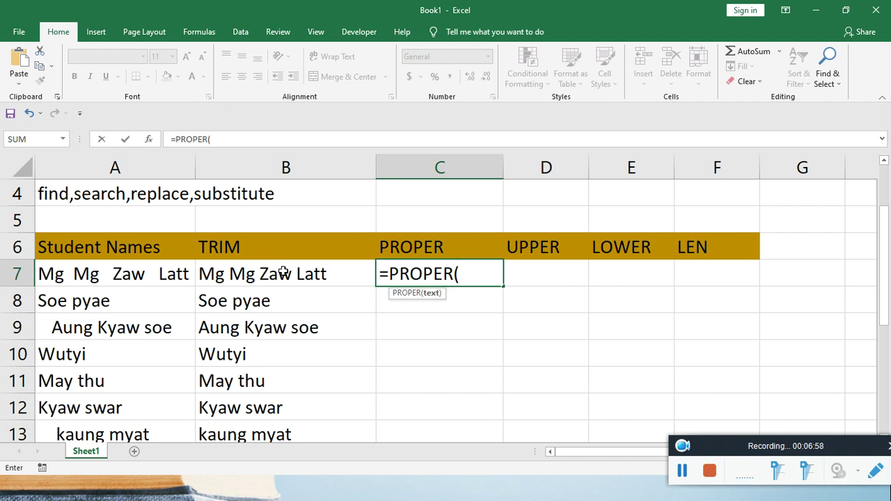
{"action": "left_click", "coordinate": [283, 273]}
{"action": "key", "text": "Return"}
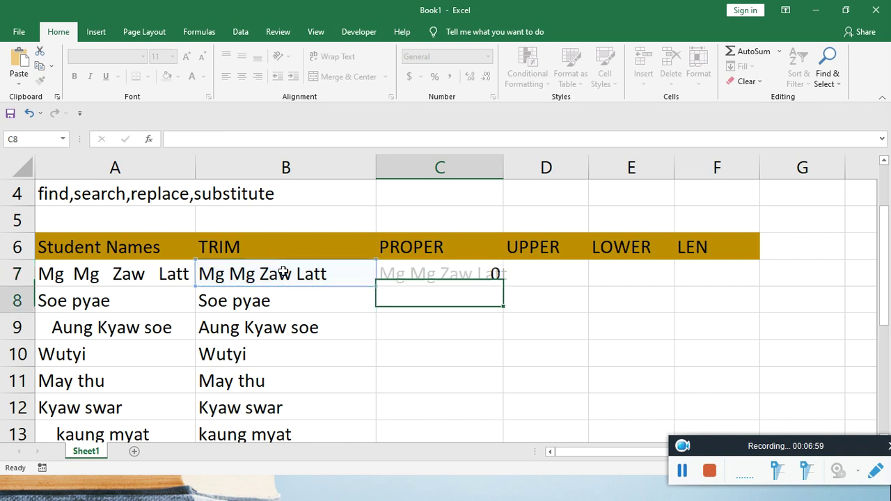
{"action": "left_click_drag", "start_coordinate": [457, 261], "coordinate": [439, 384]}
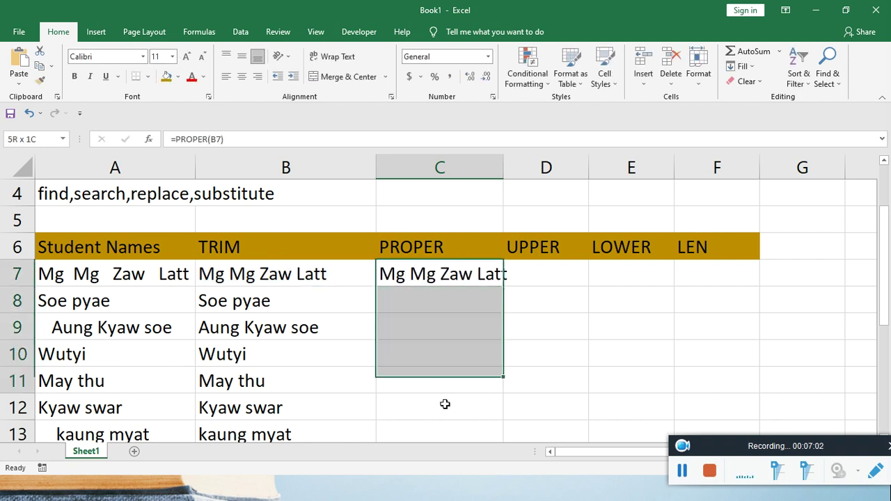
{"action": "scroll", "coordinate": [439, 385], "scroll_direction": "up", "scroll_amount": 2}
{"action": "scroll", "coordinate": [439, 384], "scroll_direction": "down", "scroll_amount": 3}
{"action": "scroll", "coordinate": [439, 383], "scroll_direction": "up", "scroll_amount": 3}
Fill the PROPER formula down to C14 and autofit column C.
{"action": "left_click", "coordinate": [454, 364]}
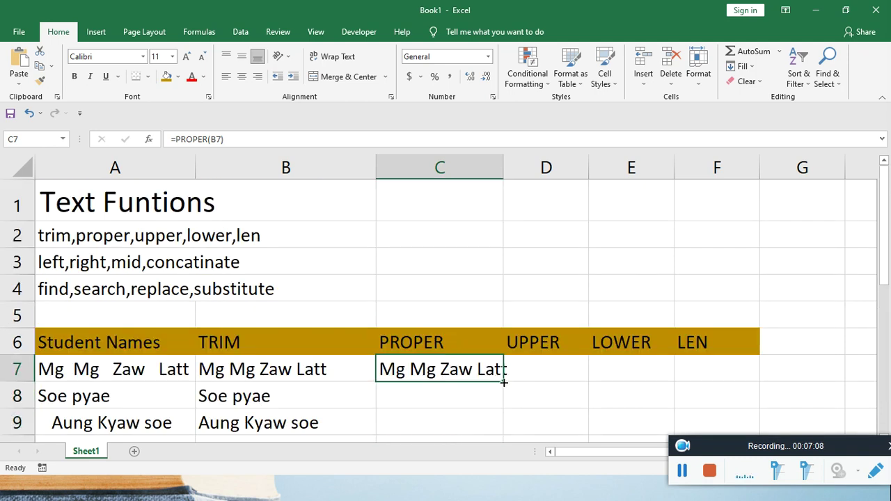
{"action": "double_click", "coordinate": [503, 382]}
{"action": "scroll", "coordinate": [503, 382], "scroll_direction": "down", "scroll_amount": 3}
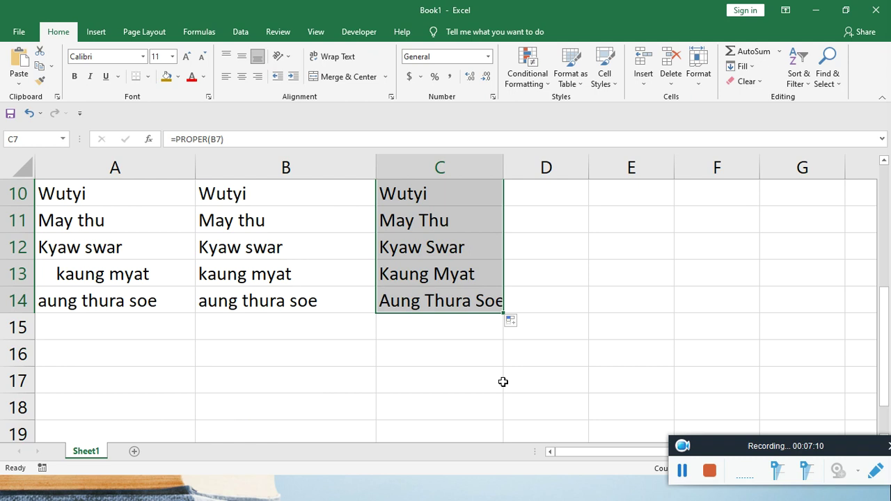
{"action": "scroll", "coordinate": [504, 383], "scroll_direction": "up", "scroll_amount": 3}
{"action": "scroll", "coordinate": [487, 379], "scroll_direction": "down", "scroll_amount": 2}
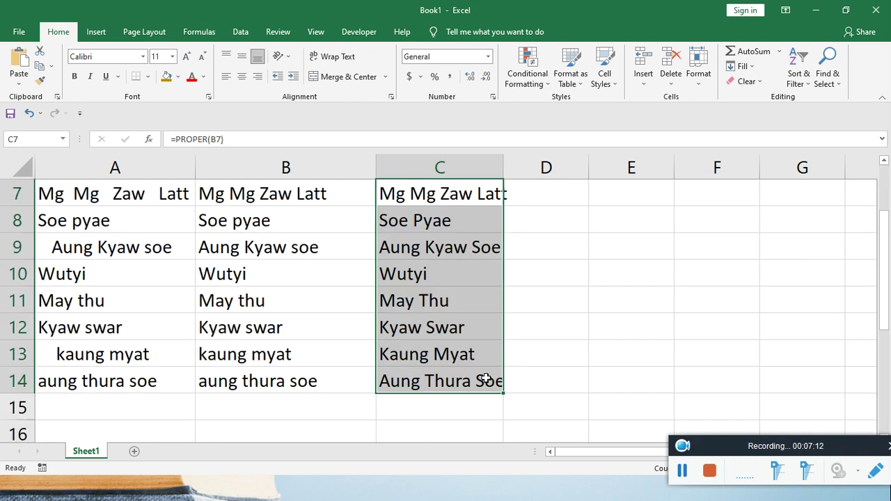
{"action": "scroll", "coordinate": [437, 315], "scroll_direction": "up", "scroll_amount": 1}
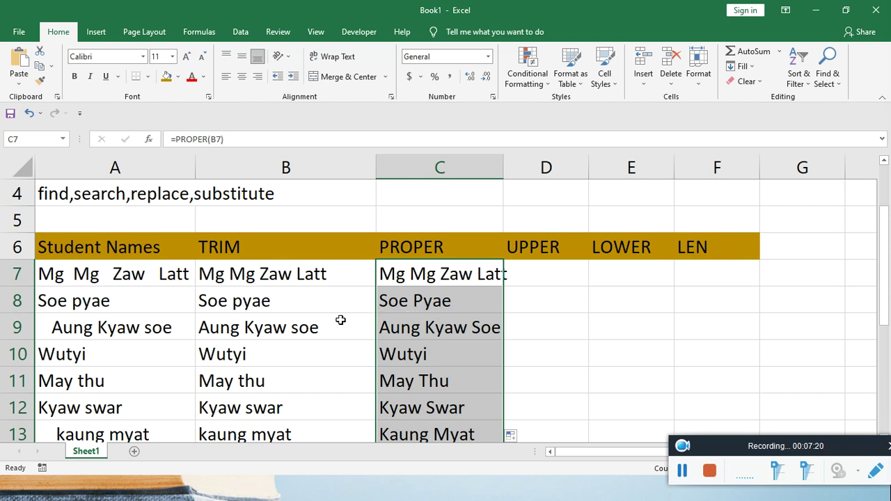
{"action": "scroll", "coordinate": [257, 376], "scroll_direction": "down", "scroll_amount": 2}
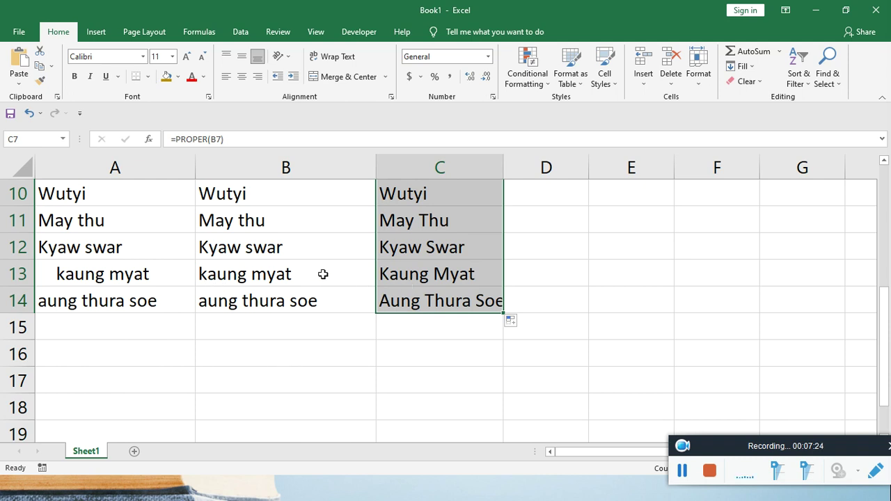
{"action": "scroll", "coordinate": [418, 302], "scroll_direction": "up", "scroll_amount": 2}
{"action": "scroll", "coordinate": [431, 315], "scroll_direction": "down", "scroll_amount": 1}
{"action": "scroll", "coordinate": [445, 306], "scroll_direction": "up", "scroll_amount": 2}
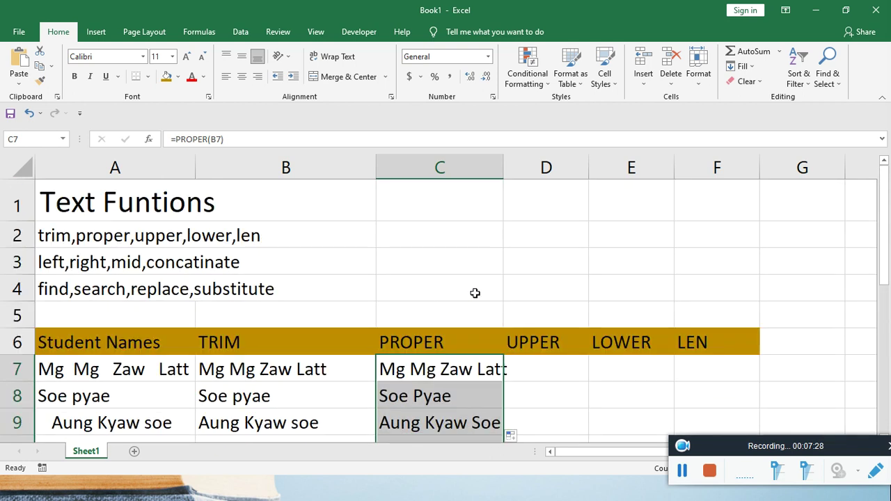
{"action": "double_click", "coordinate": [503, 168]}
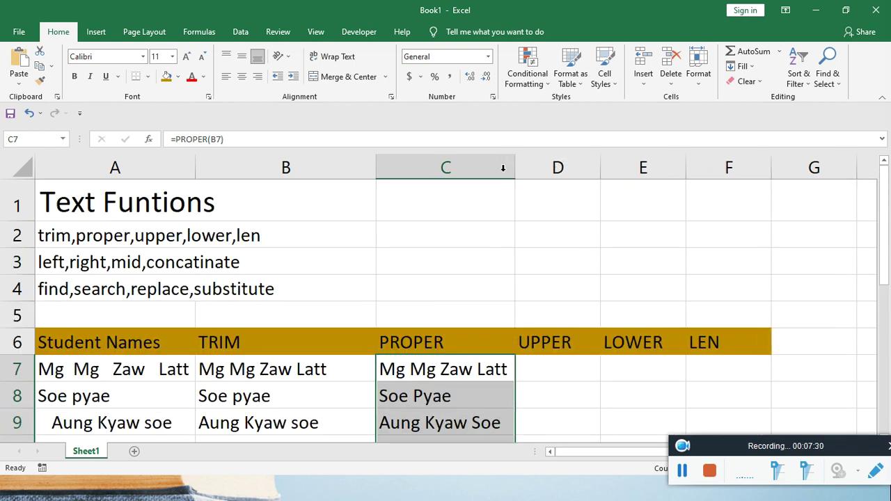
{"action": "scroll", "coordinate": [554, 336], "scroll_direction": "down", "scroll_amount": 1}
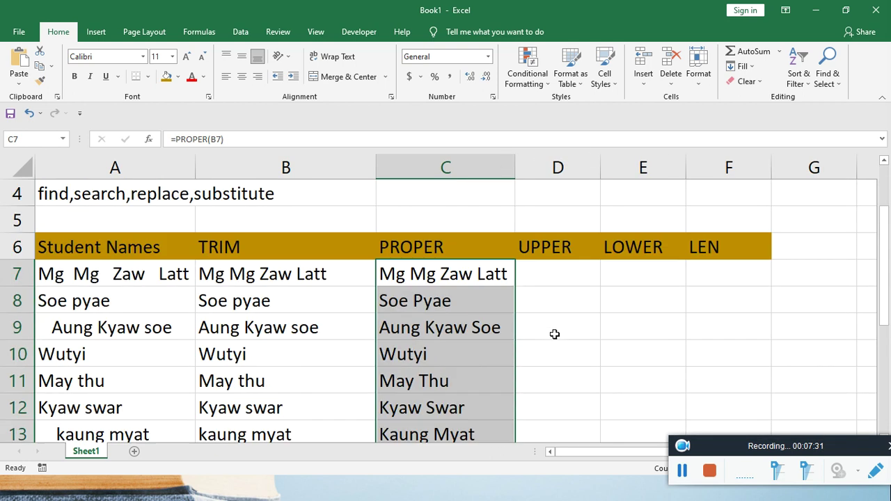
Enter =UPPER(C7) in D7.
{"action": "left_click", "coordinate": [564, 275]}
{"action": "type", "text": "="}
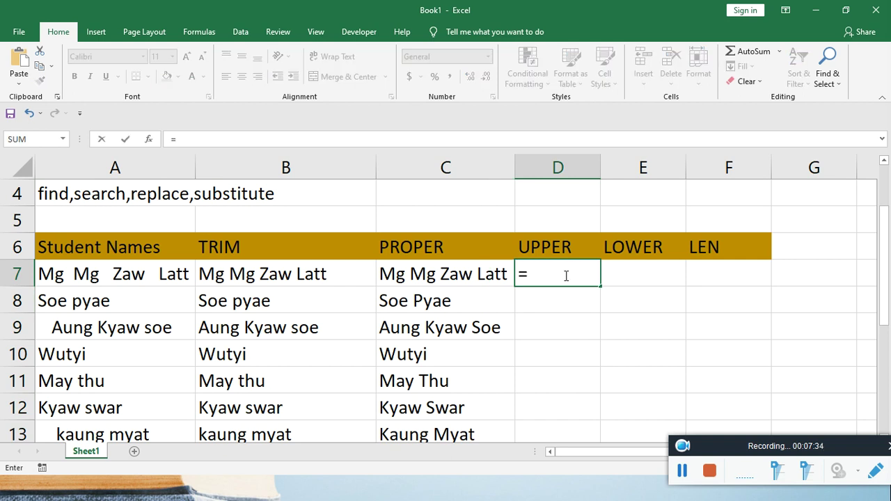
{"action": "type", "text": "UPPER("}
{"action": "left_click", "coordinate": [458, 278]}
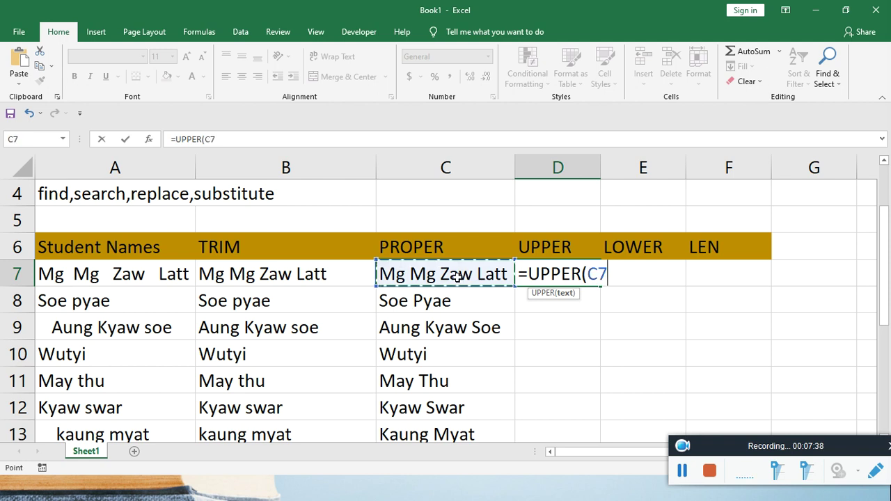
{"action": "key", "text": "Return"}
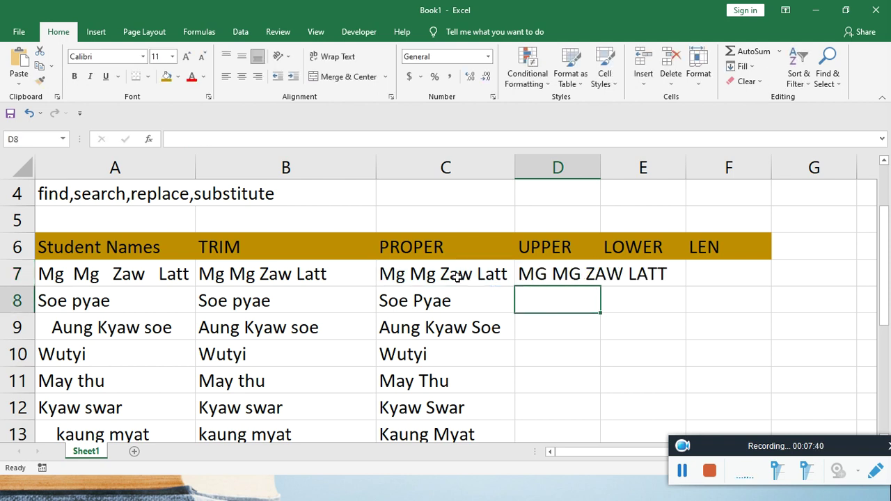
Widen column D and fill the UPPER formula down to D14.
{"action": "left_click_drag", "start_coordinate": [600, 167], "coordinate": [683, 168]}
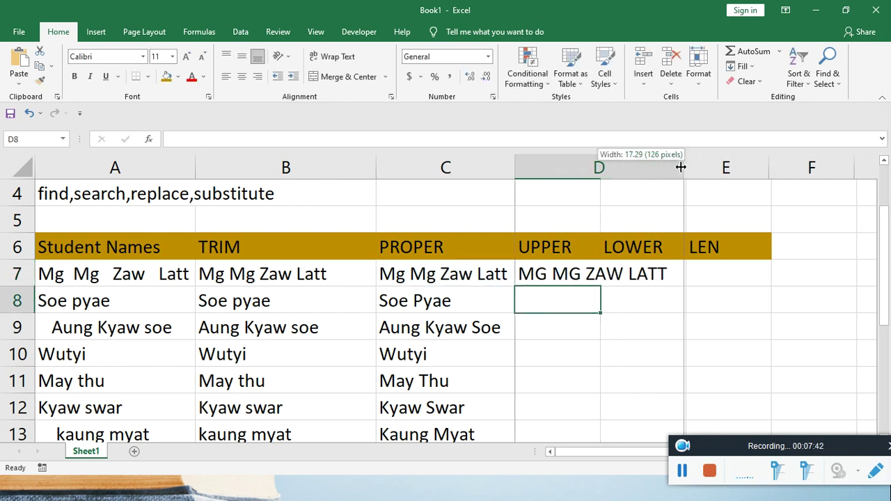
{"action": "left_click", "coordinate": [656, 276]}
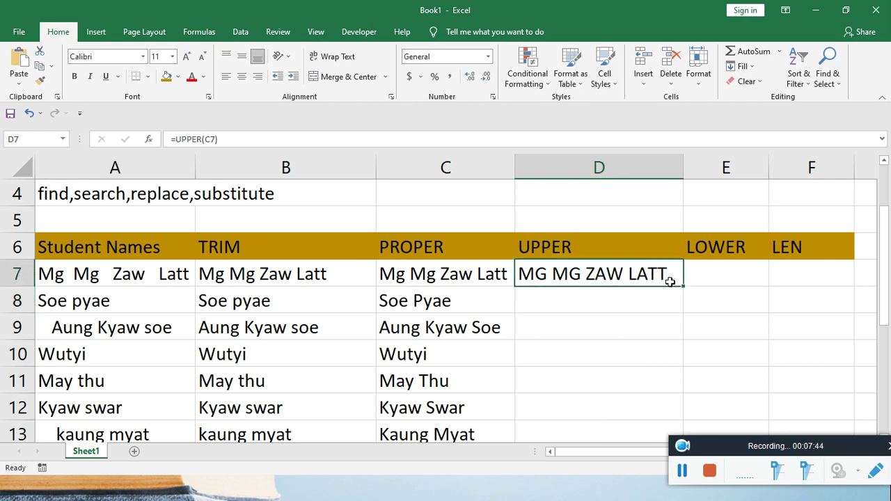
{"action": "double_click", "coordinate": [683, 288]}
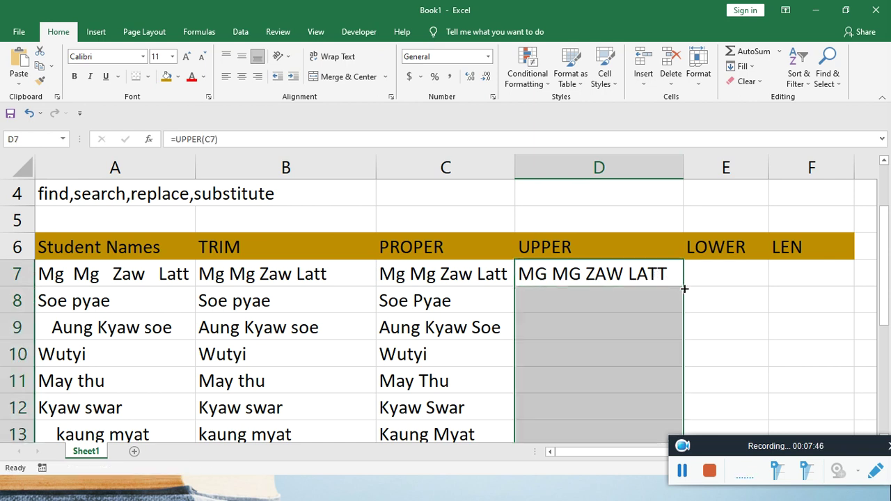
{"action": "scroll", "coordinate": [658, 290], "scroll_direction": "down", "scroll_amount": 2}
{"action": "scroll", "coordinate": [650, 292], "scroll_direction": "up", "scroll_amount": 2}
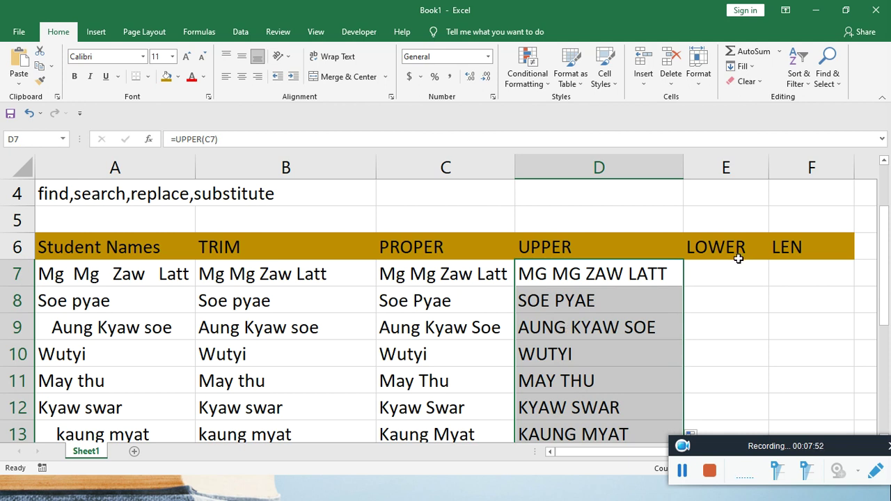
{"action": "scroll", "coordinate": [738, 259], "scroll_direction": "down", "scroll_amount": 1, "text": "ctrl"}
{"action": "scroll", "coordinate": [738, 258], "scroll_direction": "down", "scroll_amount": 1, "text": "ctrl"}
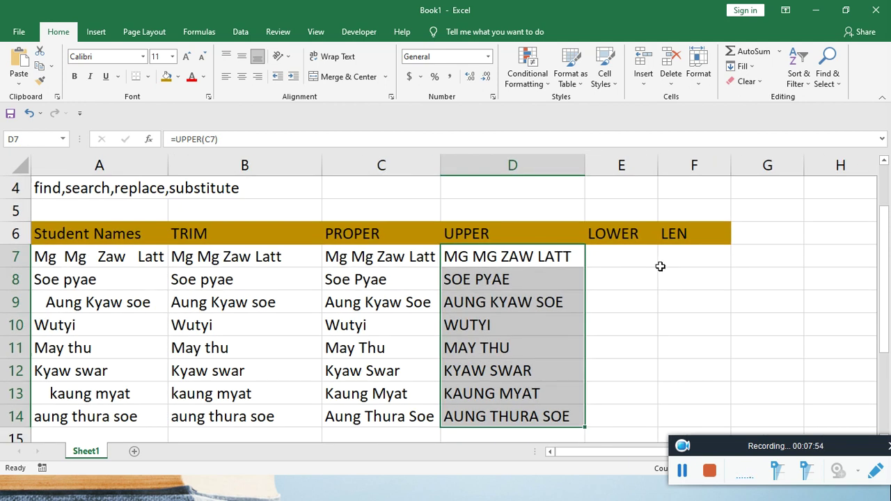
Enter =LOWER(D7) in E7, correcting the mistyped function name.
{"action": "left_click", "coordinate": [645, 262]}
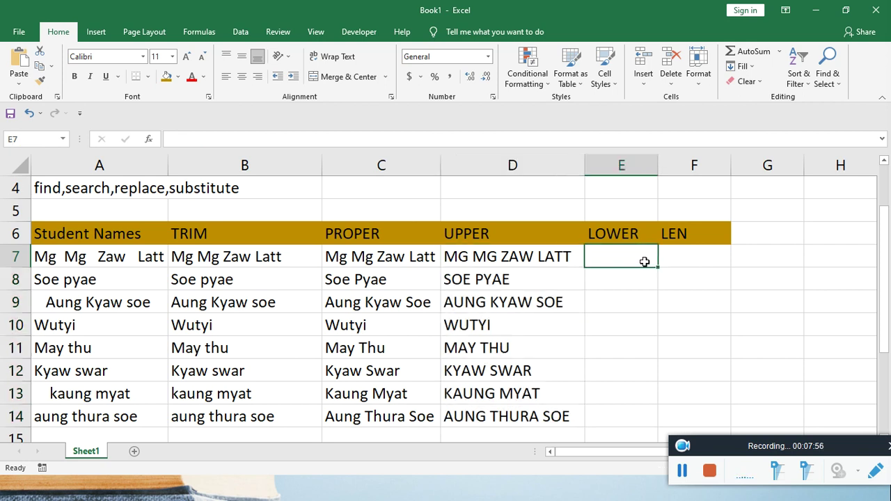
{"action": "type", "text": "=lower("}
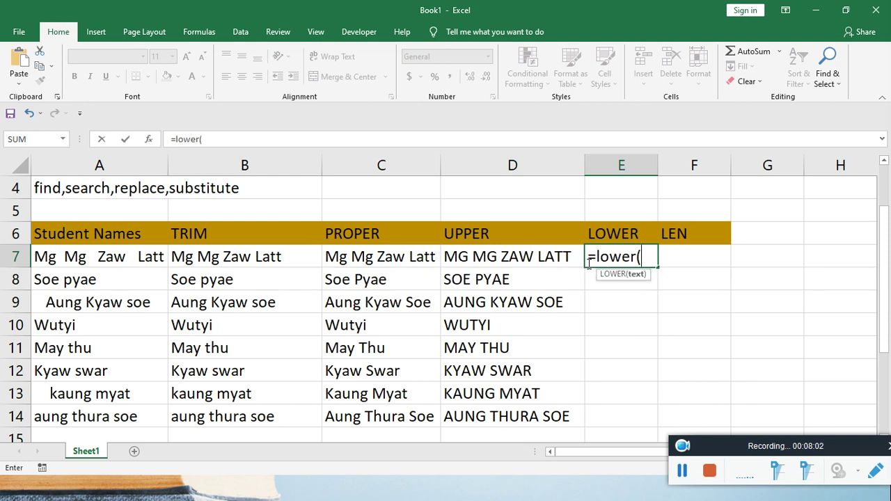
{"action": "left_click", "coordinate": [529, 257]}
{"action": "type", "text": ")"}
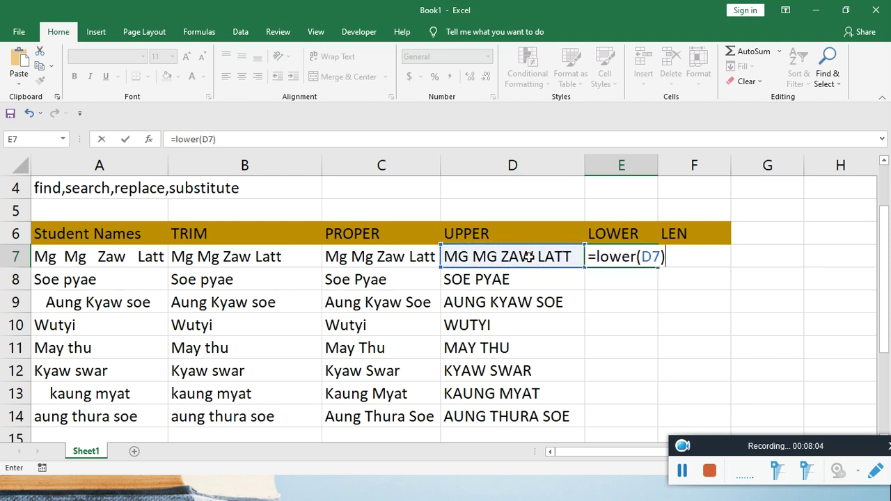
{"action": "key", "text": "Return"}
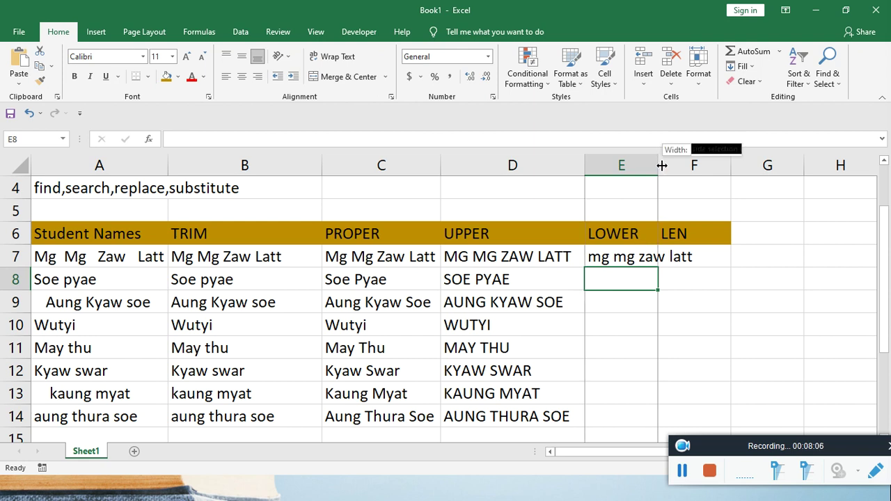
Widen column E, fill the LOWER formula down to E14, and widen column F.
{"action": "left_click_drag", "start_coordinate": [658, 165], "coordinate": [693, 165]}
{"action": "left_click", "coordinate": [686, 257]}
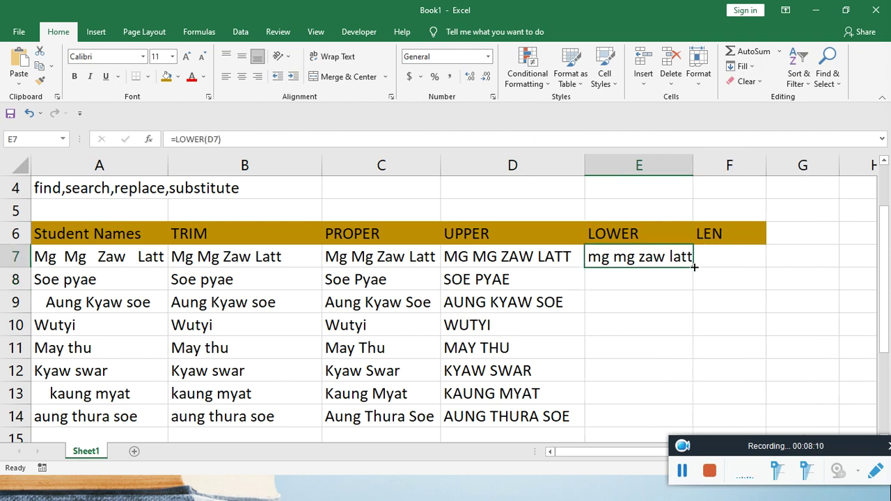
{"action": "double_click", "coordinate": [694, 267]}
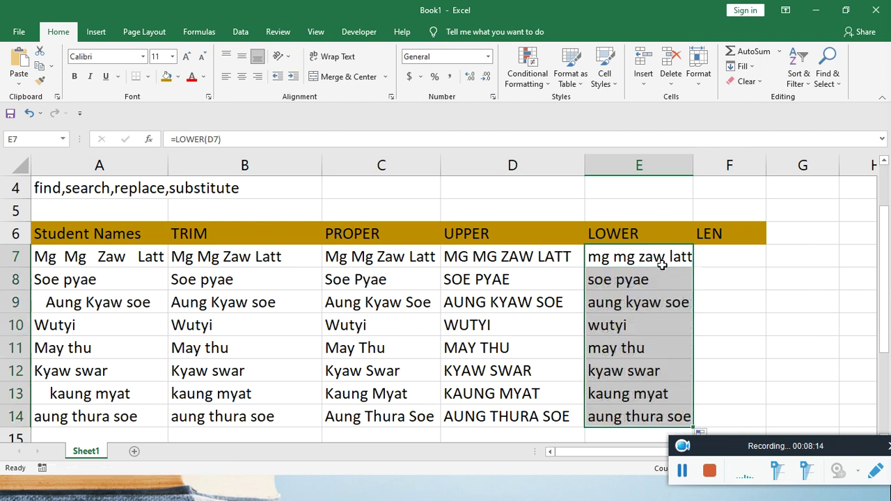
{"action": "left_click_drag", "start_coordinate": [766, 165], "coordinate": [777, 165]}
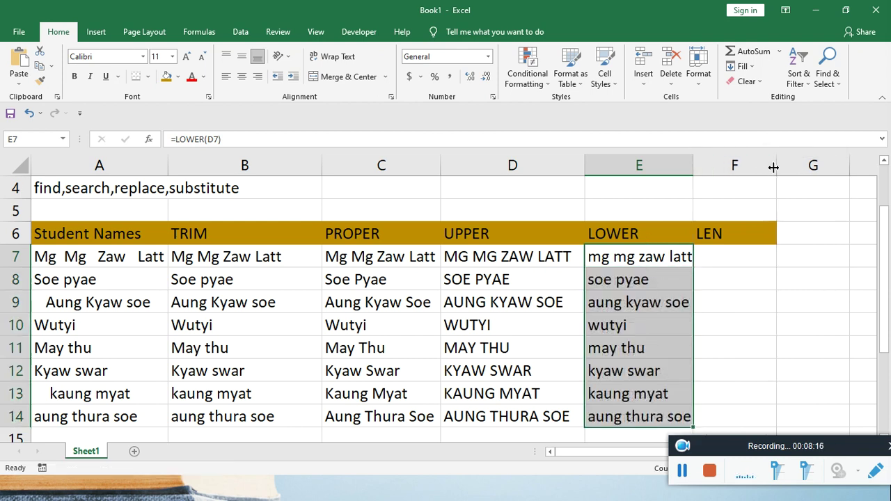
{"action": "left_click_drag", "start_coordinate": [694, 165], "coordinate": [703, 165]}
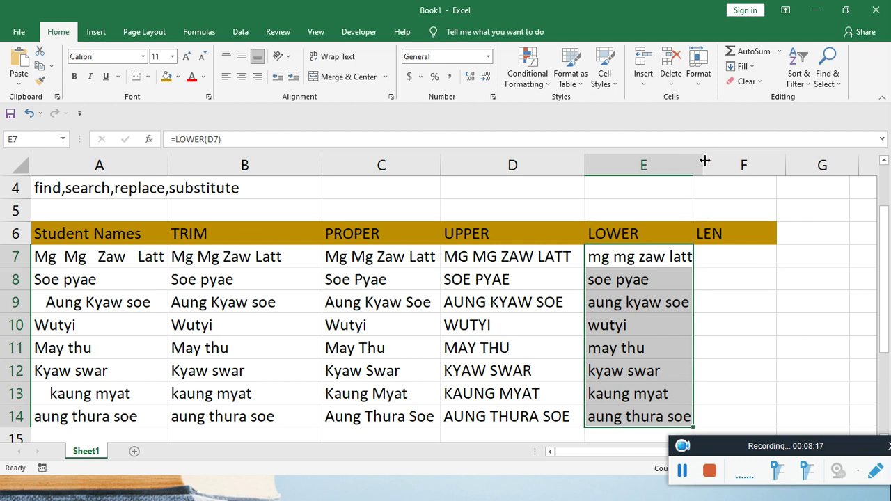
{"action": "left_click", "coordinate": [732, 262]}
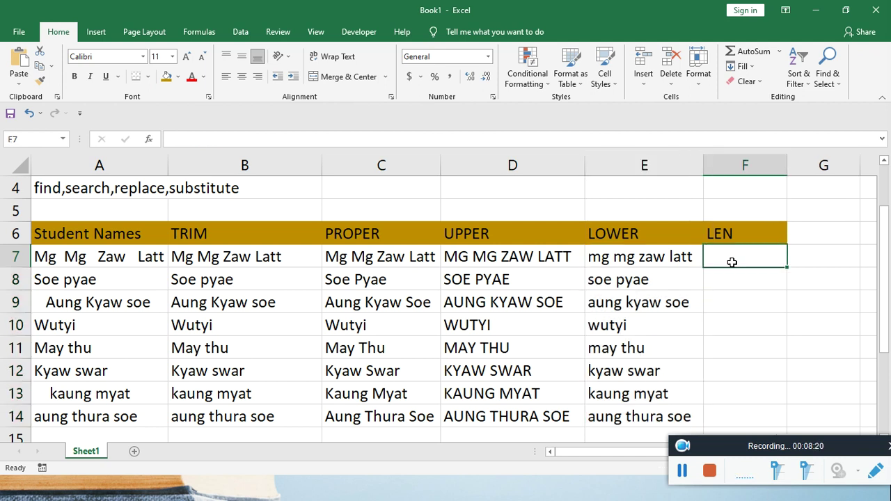
{"action": "left_click", "coordinate": [673, 260]}
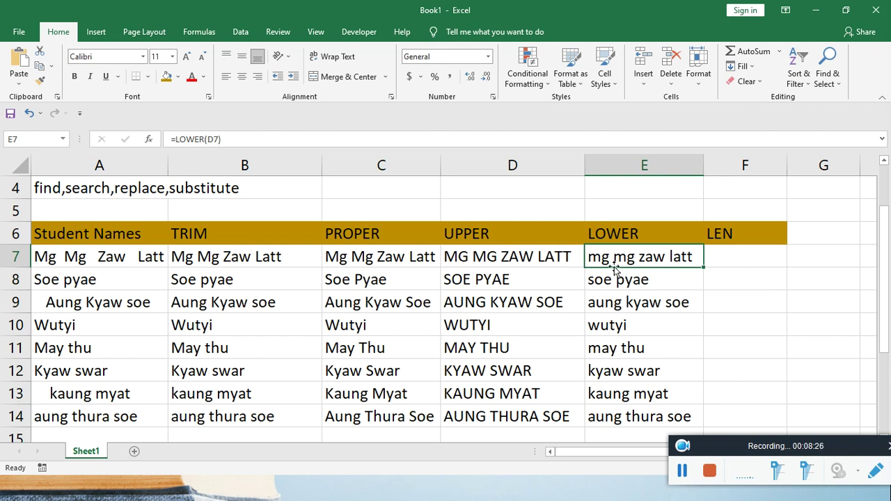
Enter =LEN(E7) in F7.
{"action": "left_click", "coordinate": [733, 256]}
{"action": "type", "text": "="}
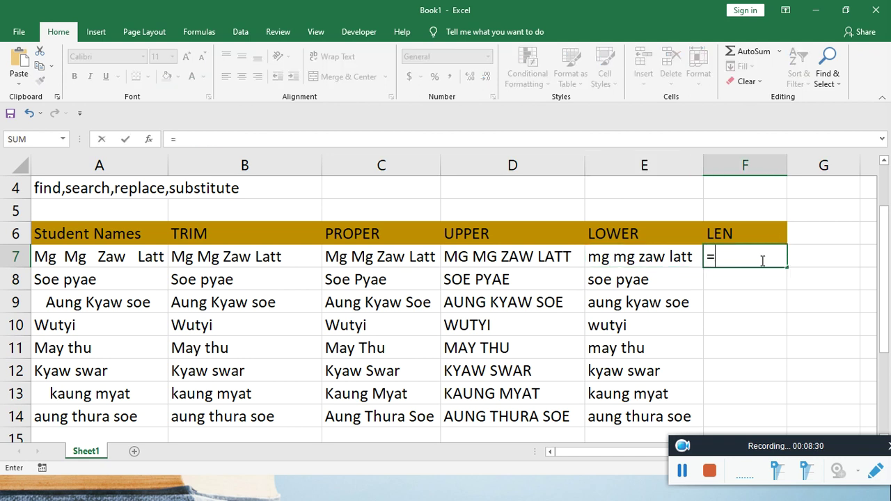
{"action": "type", "text": "len("}
{"action": "left_click", "coordinate": [663, 256]}
{"action": "key", "text": "Return"}
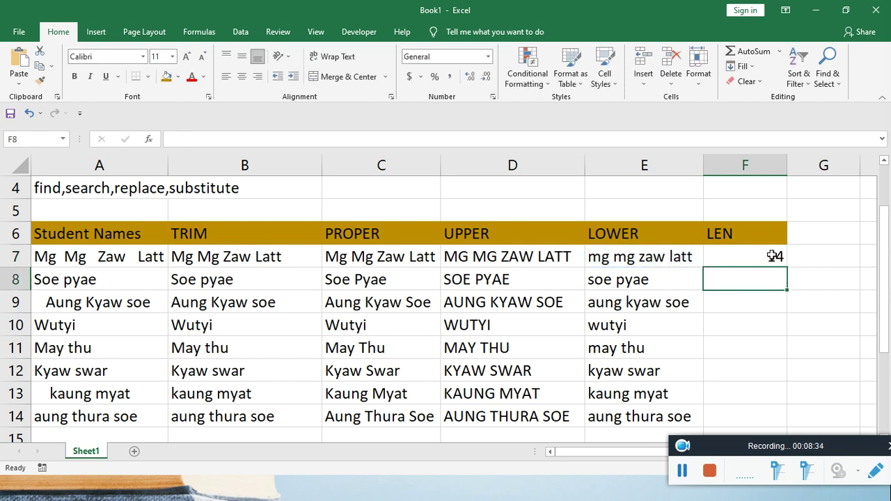
Fill the LEN formula down to F14 and review the character counts.
{"action": "left_click", "coordinate": [775, 257]}
{"action": "double_click", "coordinate": [787, 266]}
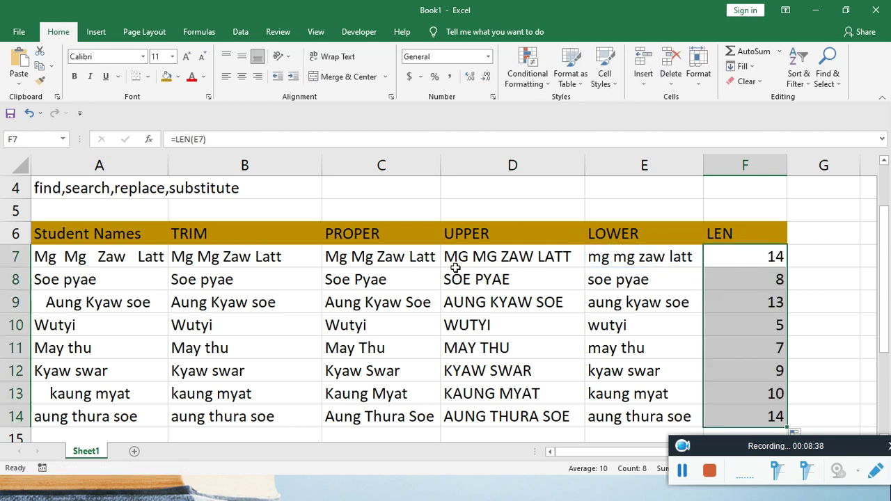
{"action": "scroll", "coordinate": [391, 275], "scroll_direction": "up", "scroll_amount": 1}
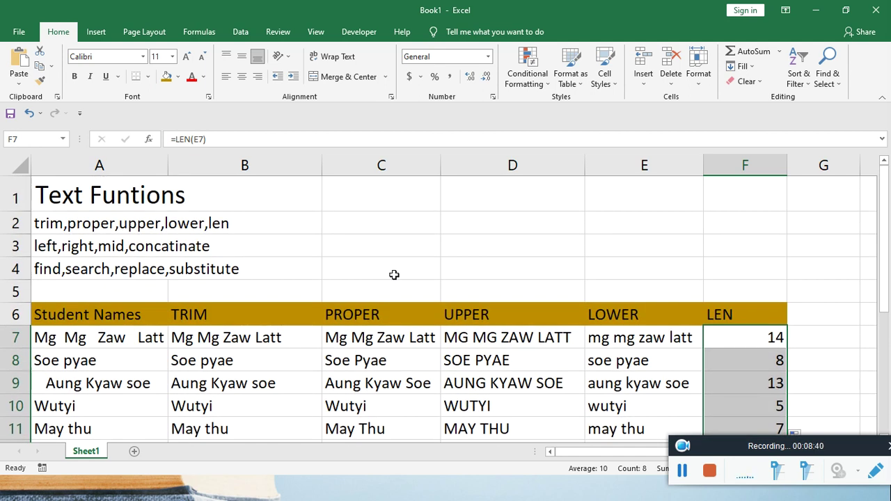
{"action": "scroll", "coordinate": [394, 275], "scroll_direction": "down", "scroll_amount": 2}
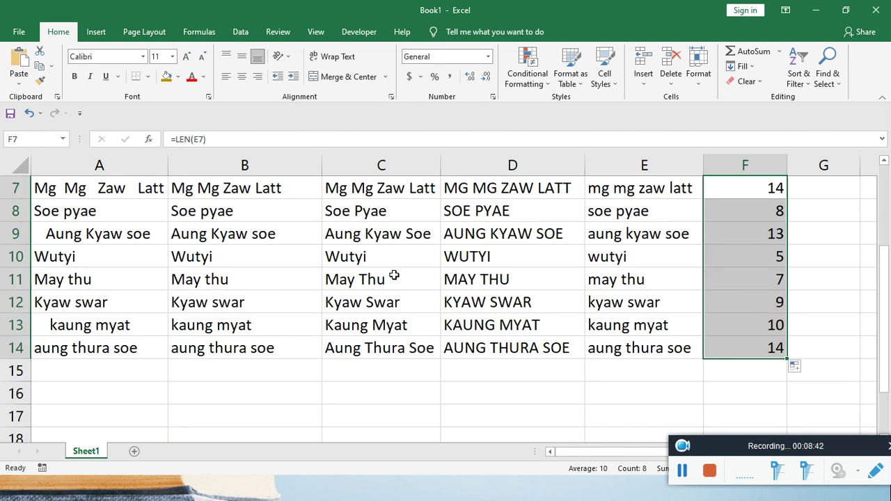
{"action": "scroll", "coordinate": [394, 275], "scroll_direction": "up", "scroll_amount": 2}
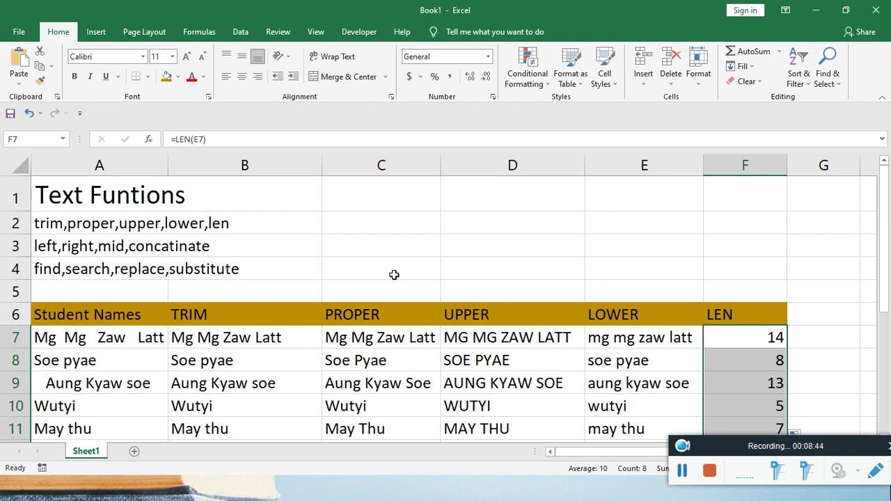
{"action": "scroll", "coordinate": [394, 275], "scroll_direction": "down", "scroll_amount": 3}
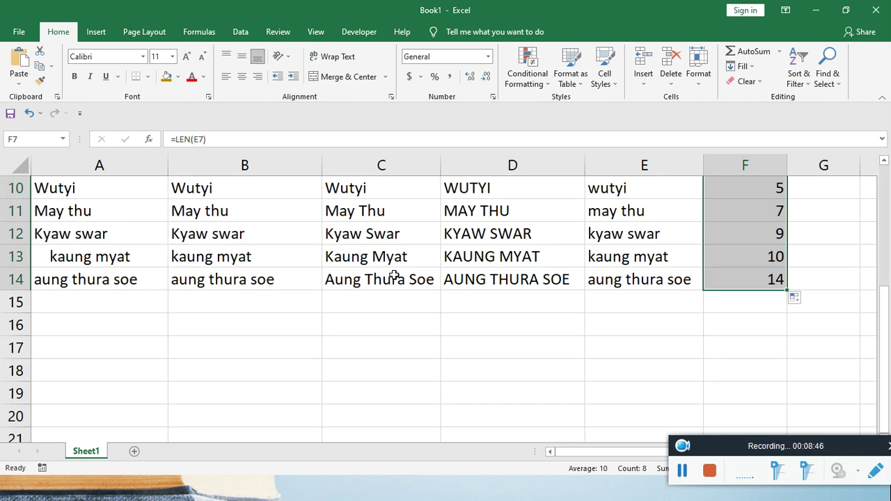
{"action": "right_click", "coordinate": [89, 451]}
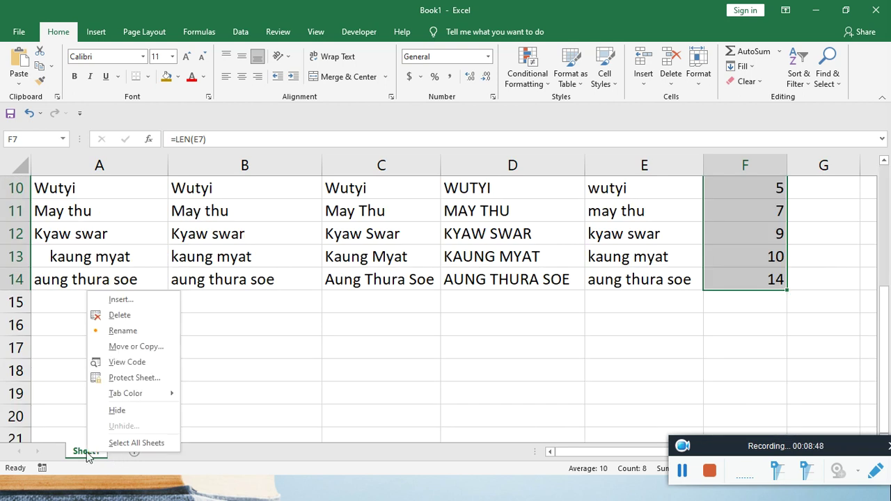
Rename Sheet1 to 'Text Function1' and add a new blank worksheet.
{"action": "left_click", "coordinate": [116, 332]}
{"action": "key", "text": "Return"}
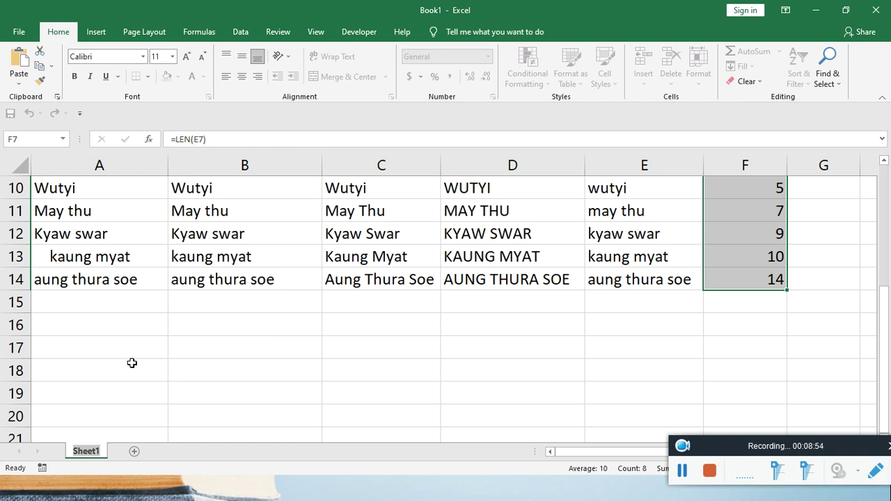
{"action": "type", "text": "Text"}
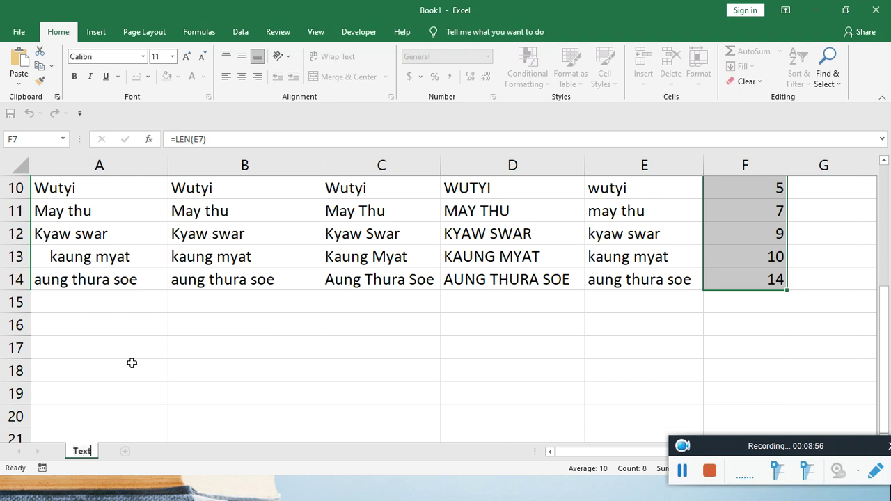
{"action": "type", "text": " Fun"}
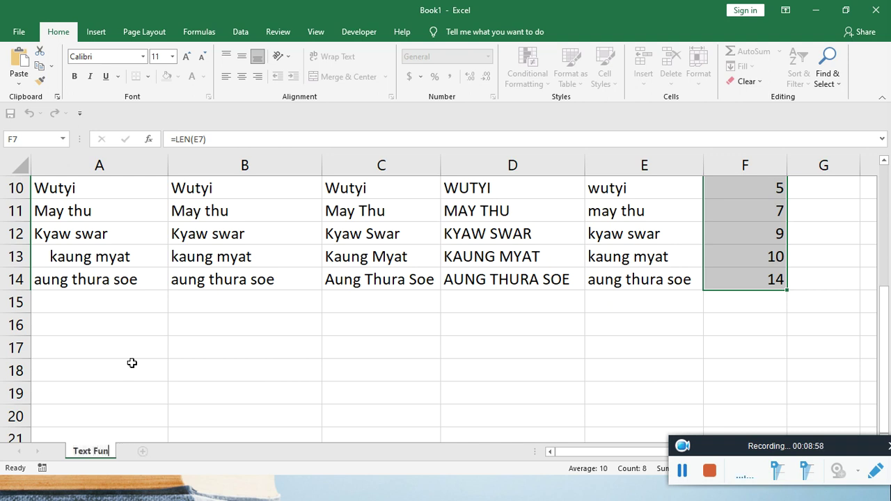
{"action": "type", "text": "ction"}
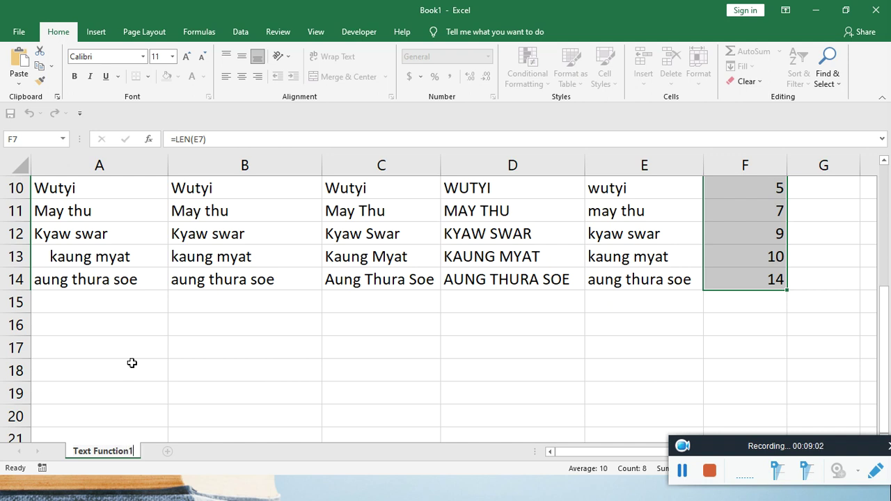
{"action": "type", "text": "1"}
{"action": "key", "text": "Return"}
{"action": "left_click", "coordinate": [167, 453]}
Name the new worksheet 'Text function 2', correcting the initial 'Text function group2'.
{"action": "right_click", "coordinate": [171, 451]}
{"action": "left_click", "coordinate": [209, 327]}
{"action": "type", "text": "Text fun"}
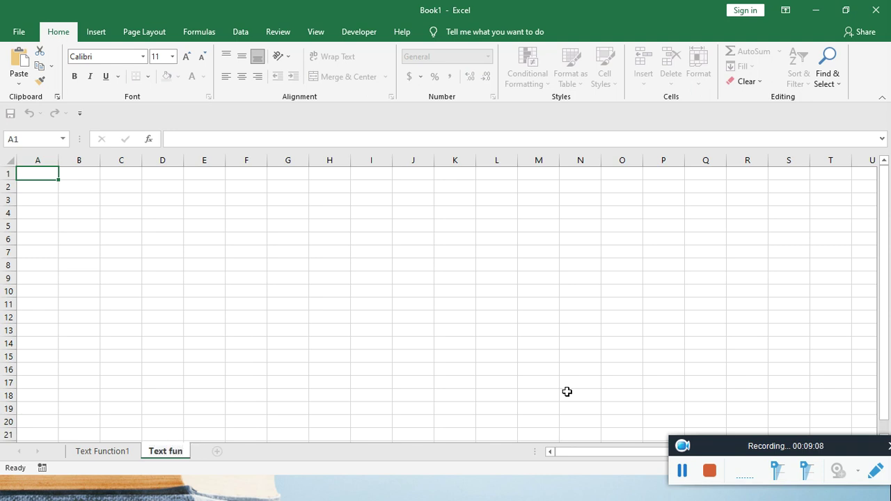
{"action": "type", "text": "ctions"}
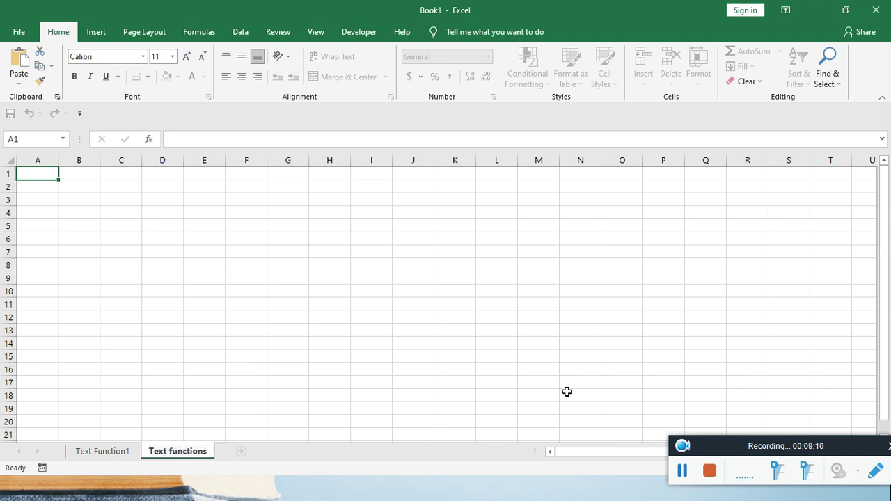
{"action": "key", "text": "BackSpace"}
{"action": "type", "text": " group2"}
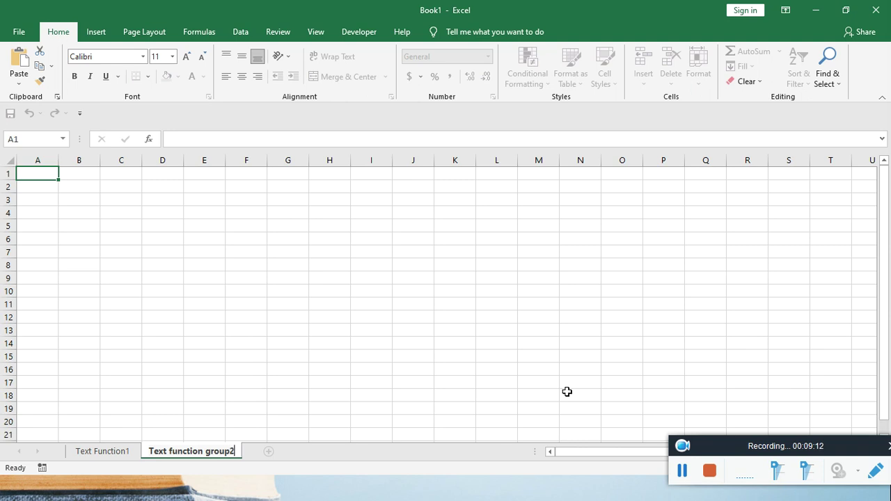
{"action": "key", "text": "Return"}
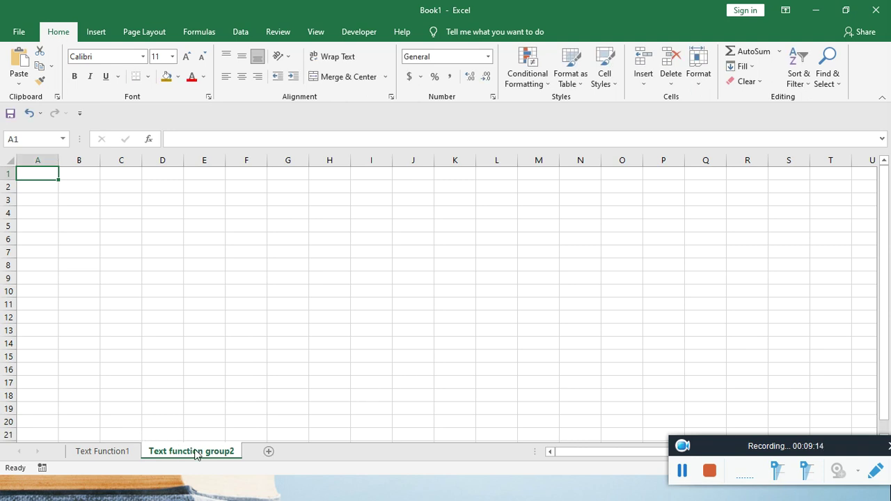
{"action": "double_click", "coordinate": [209, 451]}
{"action": "left_click", "coordinate": [211, 450]}
{"action": "double_click", "coordinate": [222, 450]}
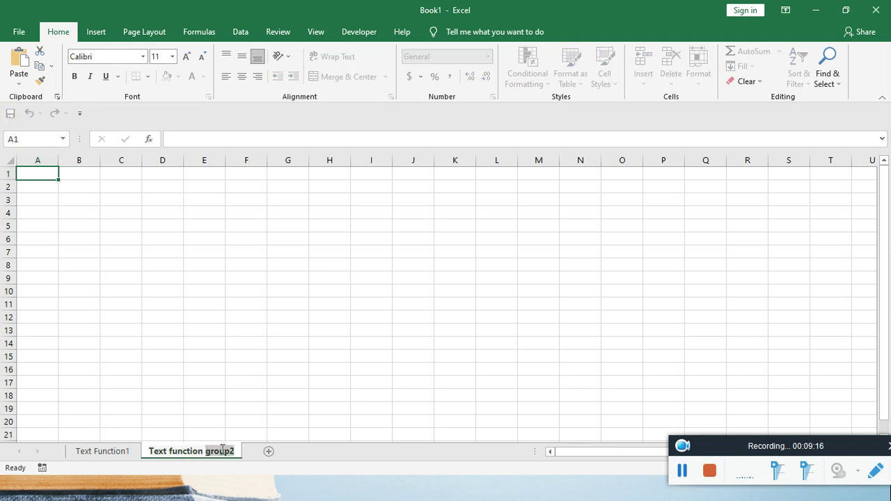
{"action": "key", "text": "BackSpace"}
{"action": "type", "text": "2"}
{"action": "key", "text": "Return"}
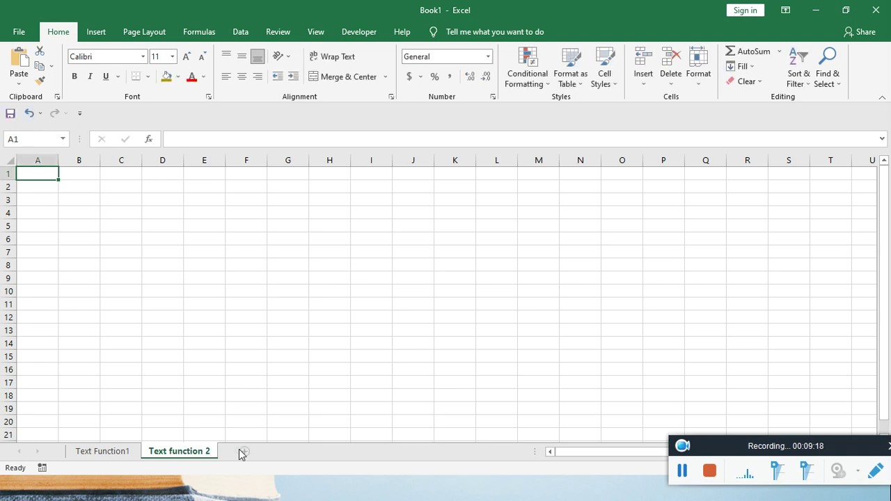
Switch between the Text Function1 and Text function 2 sheets, ending on Text function 2.
{"action": "left_click", "coordinate": [102, 453]}
{"action": "scroll", "coordinate": [132, 357], "scroll_direction": "up", "scroll_amount": 1}
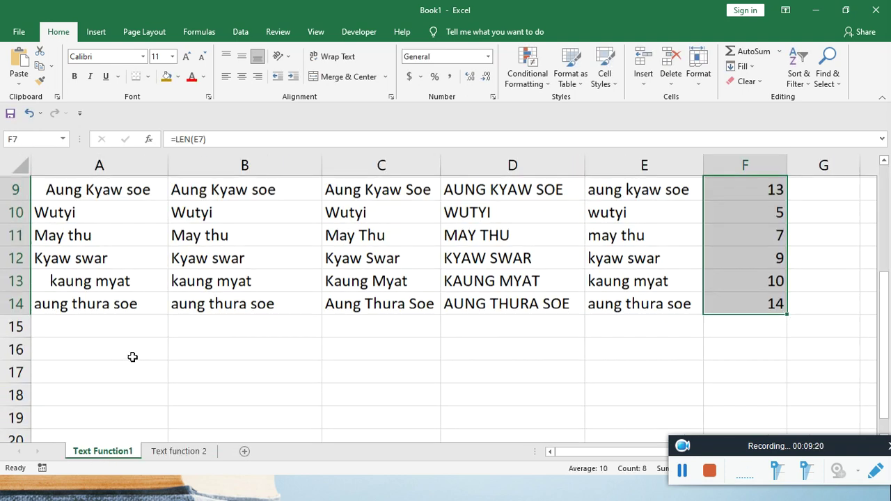
{"action": "scroll", "coordinate": [132, 357], "scroll_direction": "up", "scroll_amount": 2}
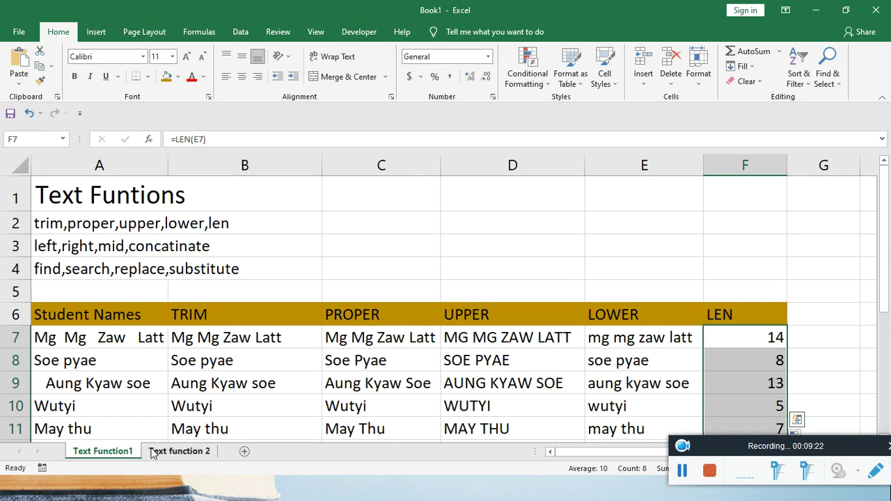
{"action": "left_click", "coordinate": [179, 452]}
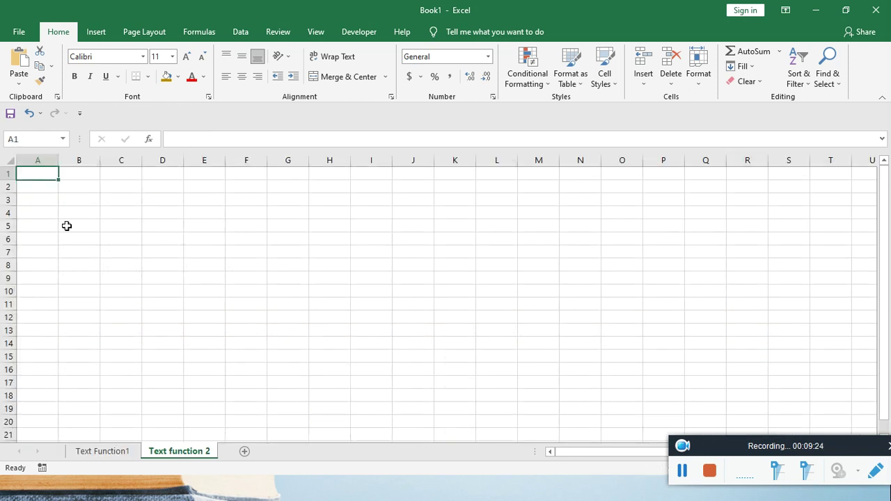
{"action": "left_click", "coordinate": [66, 230]}
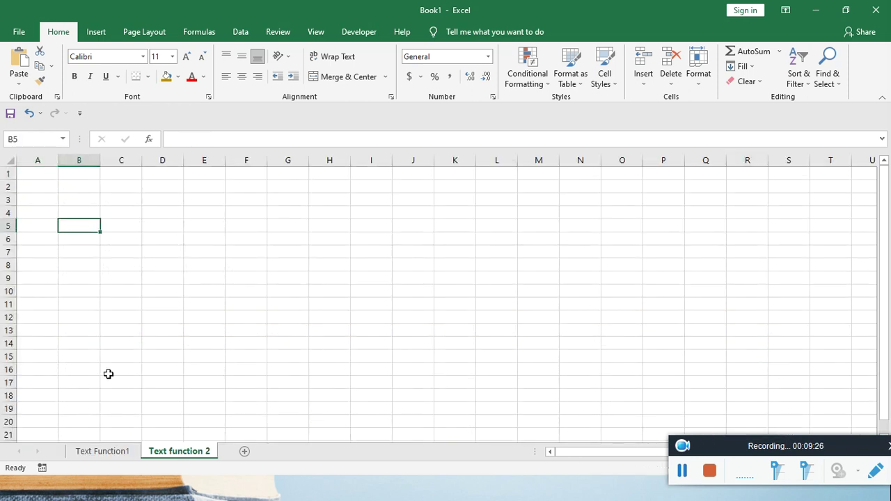
{"action": "left_click", "coordinate": [103, 451]}
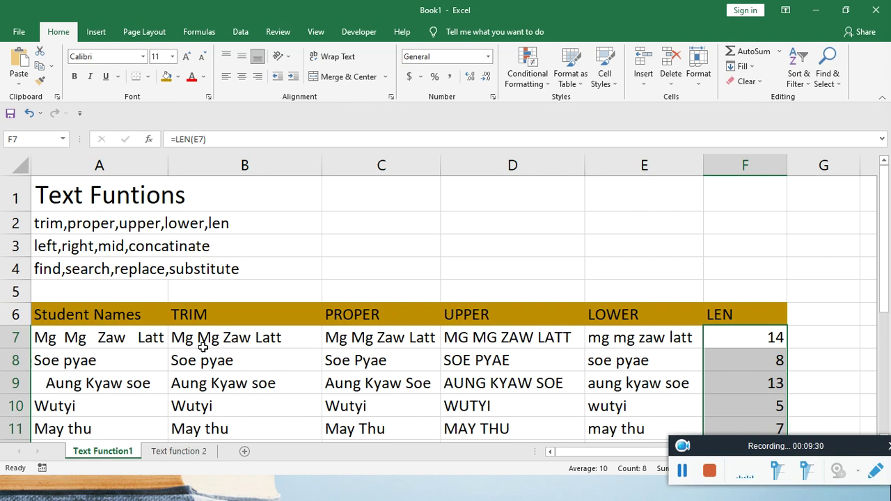
{"action": "scroll", "coordinate": [202, 348], "scroll_direction": "down", "scroll_amount": 1}
{"action": "scroll", "coordinate": [201, 348], "scroll_direction": "down", "scroll_amount": 1}
{"action": "left_click", "coordinate": [179, 451]}
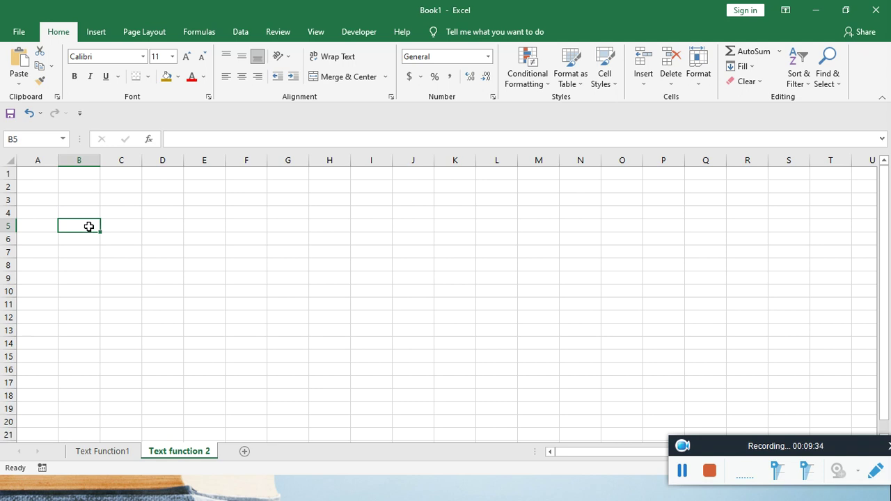
Enter the labels LEFT, RIGHT, MID and Concatinate in B5:B8 and autofit column B.
{"action": "type", "text": "LEFT"}
{"action": "key", "text": "Return"}
{"action": "type", "text": "RIGHT"}
{"action": "key", "text": "Return"}
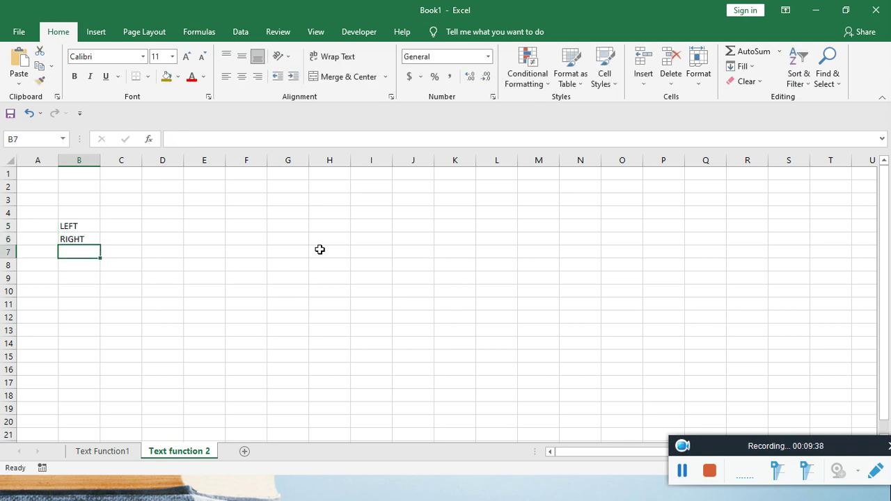
{"action": "type", "text": "MID"}
{"action": "key", "text": "Return"}
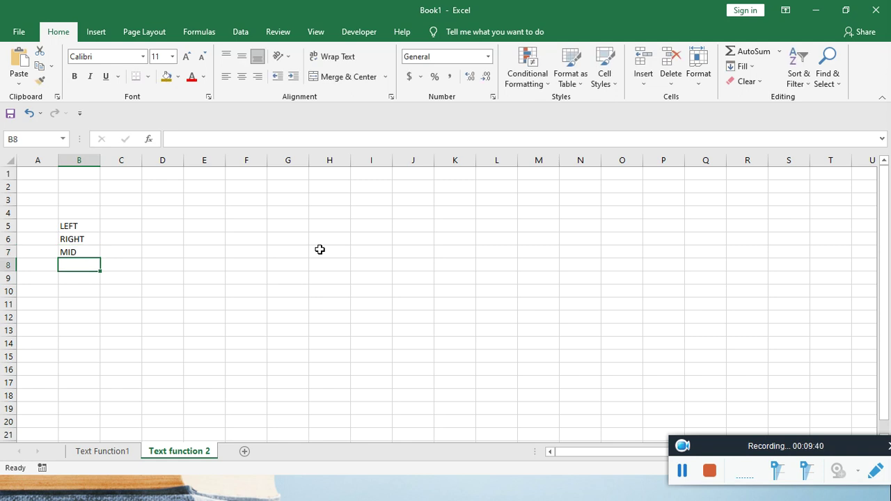
{"action": "type", "text": "Co"}
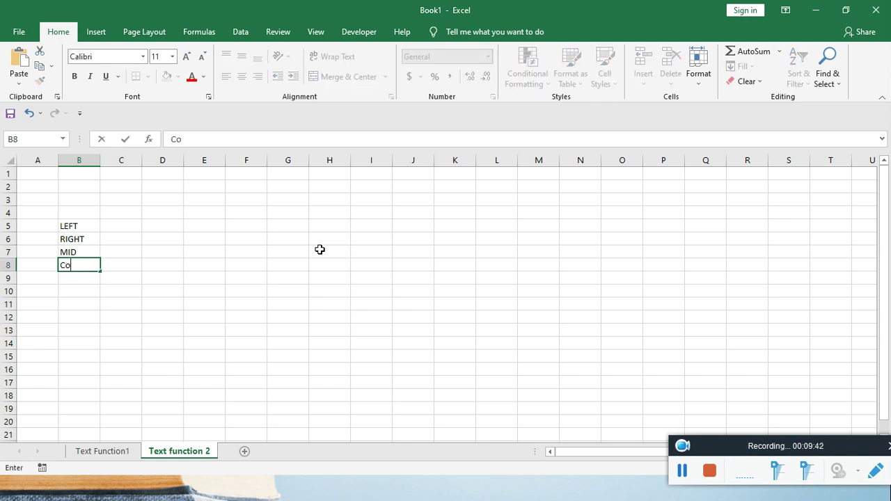
{"action": "type", "text": "oncatinate"}
{"action": "key", "text": "Return"}
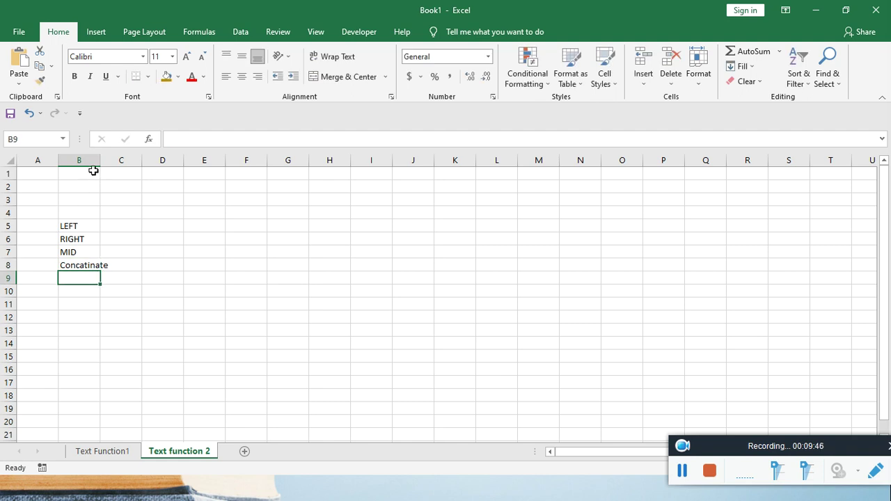
{"action": "double_click", "coordinate": [100, 161]}
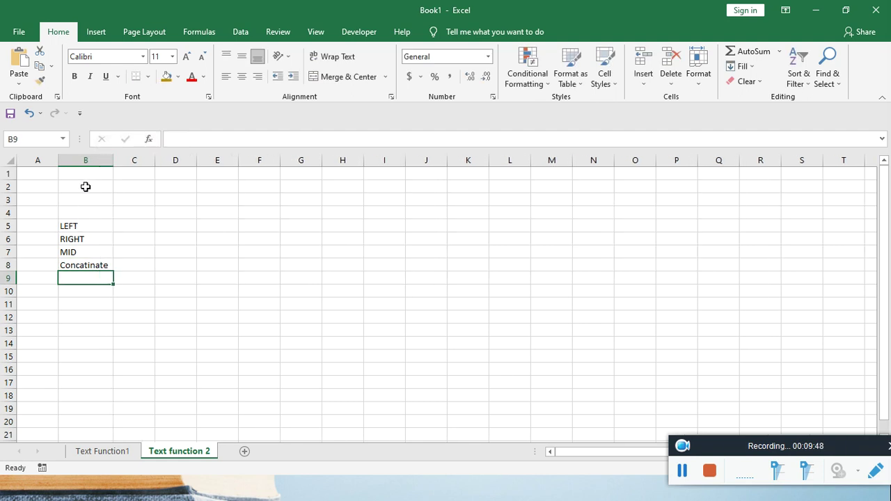
Add a large 'Text Functions' title in B2, enlarge the labels, and move them to B8:B11.
{"action": "left_click", "coordinate": [85, 186]}
{"action": "type", "text": "TE"}
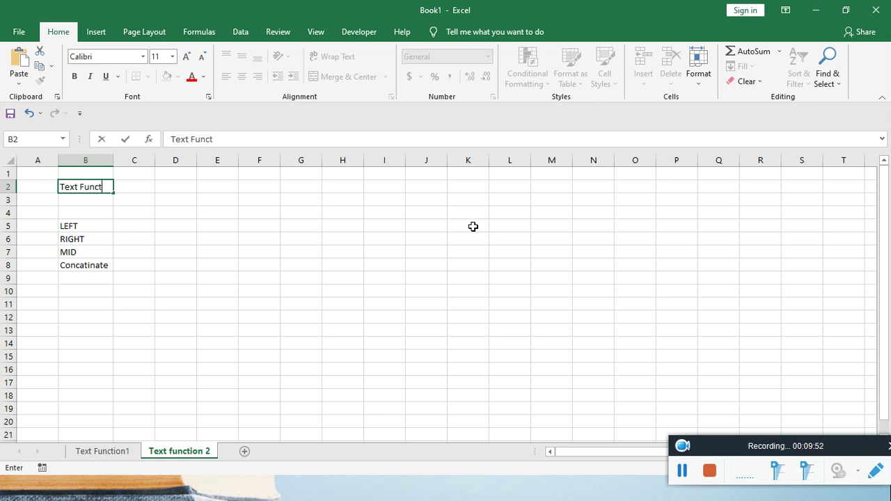
{"action": "type", "text": "ns"}
{"action": "key", "text": "Return"}
{"action": "left_click_drag", "start_coordinate": [103, 227], "coordinate": [100, 263]}
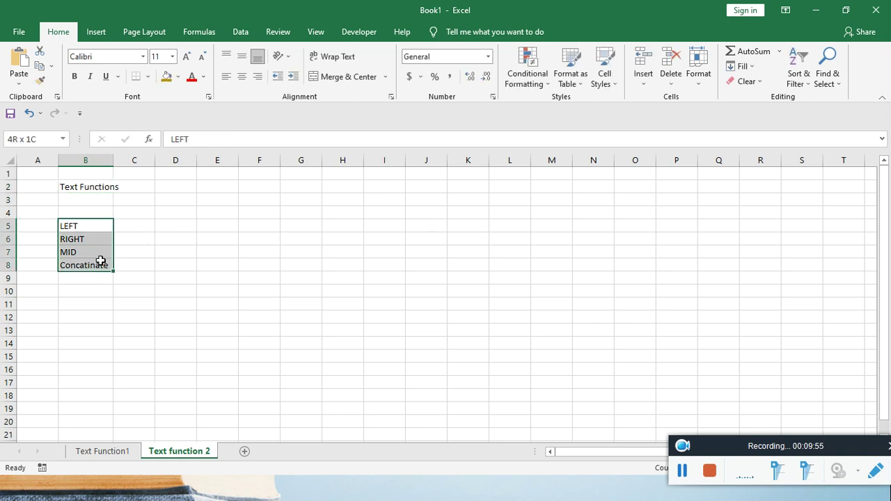
{"action": "left_click", "coordinate": [186, 57]}
{"action": "left_click", "coordinate": [187, 56]}
{"action": "left_click", "coordinate": [186, 57]}
{"action": "left_click", "coordinate": [187, 57]}
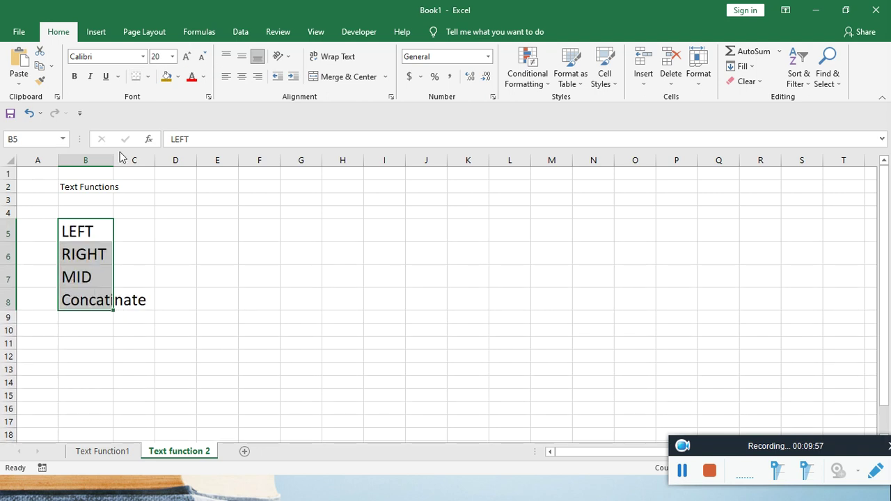
{"action": "left_click", "coordinate": [80, 185]}
{"action": "double_click", "coordinate": [184, 56]}
{"action": "double_click", "coordinate": [184, 57]}
{"action": "double_click", "coordinate": [184, 57]}
{"action": "left_click_drag", "start_coordinate": [112, 160], "coordinate": [295, 158]}
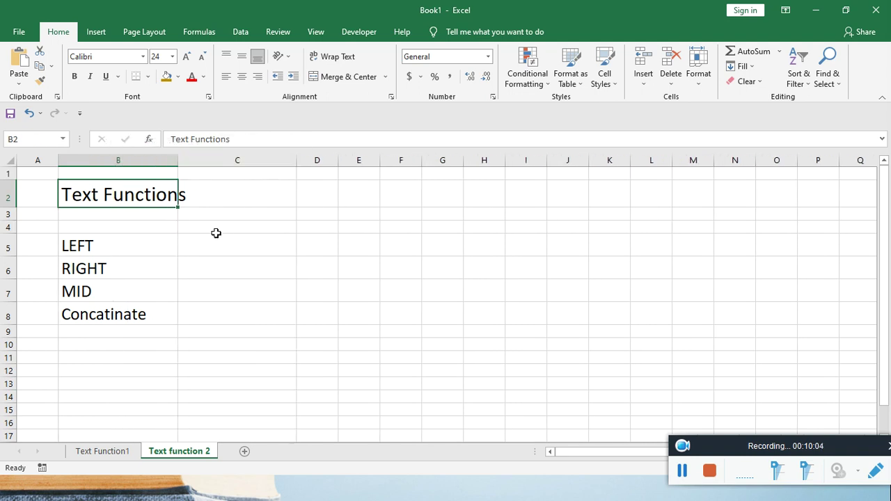
{"action": "mouse_move", "coordinate": [68, 247]}
{"action": "left_mouse_down"}
{"action": "mouse_move", "coordinate": [127, 318]}
{"action": "mouse_move", "coordinate": [135, 358]}
{"action": "left_mouse_up"}
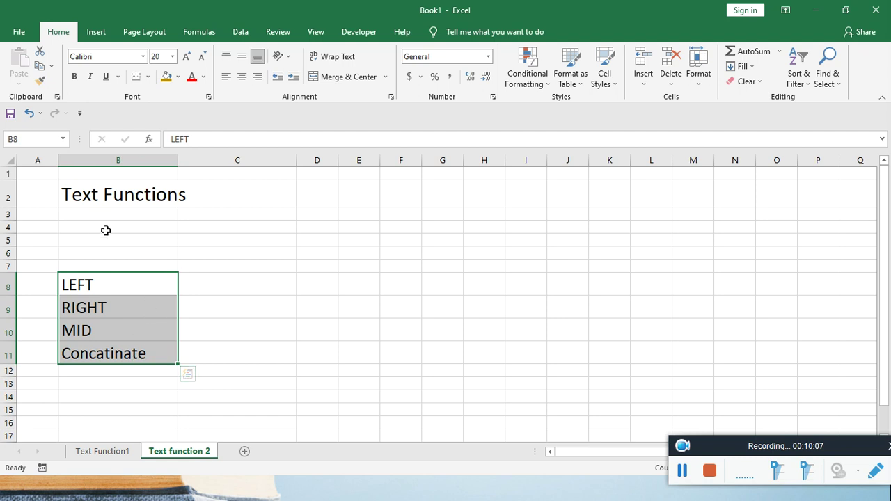
Enter 'Northern City' in C5 and the label 'Input text' in B5.
{"action": "left_click", "coordinate": [213, 240]}
{"action": "type", "text": "N"}
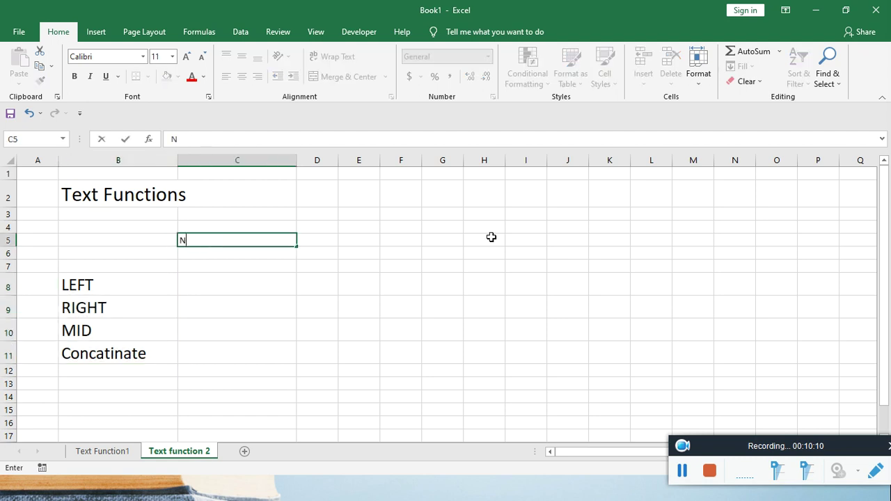
{"action": "type", "text": "orthern City"}
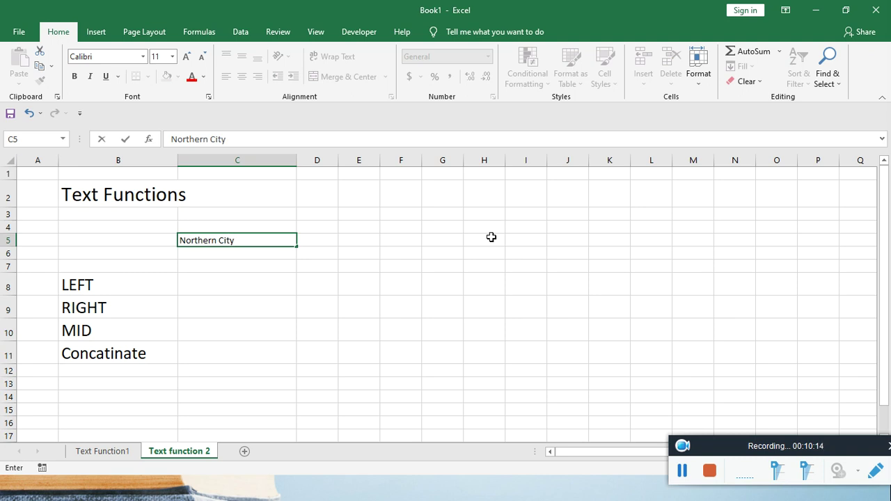
{"action": "left_click", "coordinate": [219, 281]}
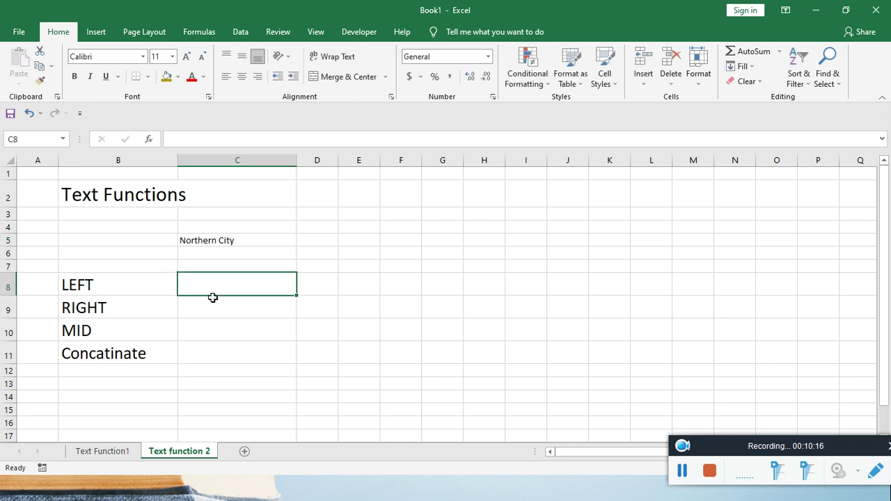
{"action": "left_click", "coordinate": [149, 240]}
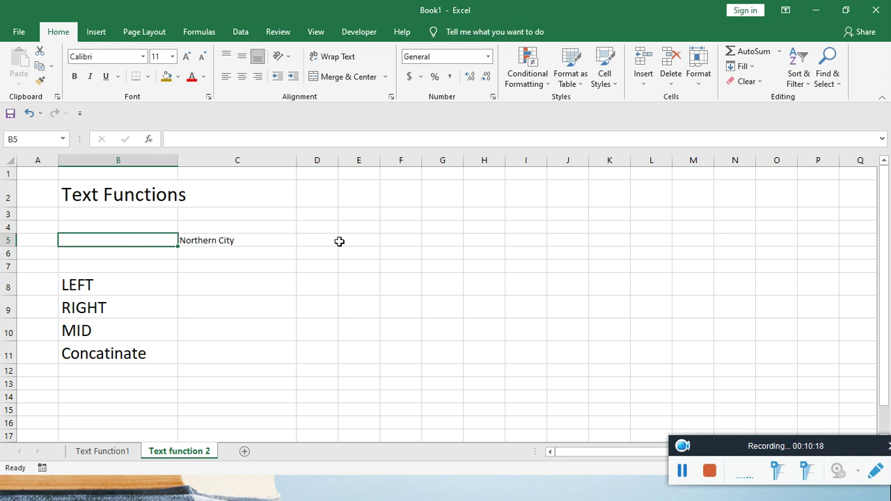
{"action": "type", "text": "Input text"}
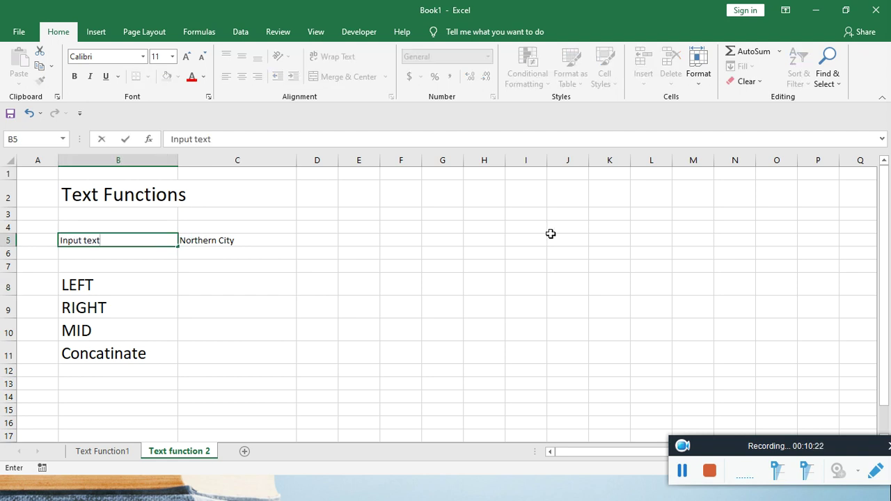
{"action": "left_click", "coordinate": [485, 253]}
Put an outside border around C5 and begin a =LEFT( formula in C8.
{"action": "left_click", "coordinate": [252, 240]}
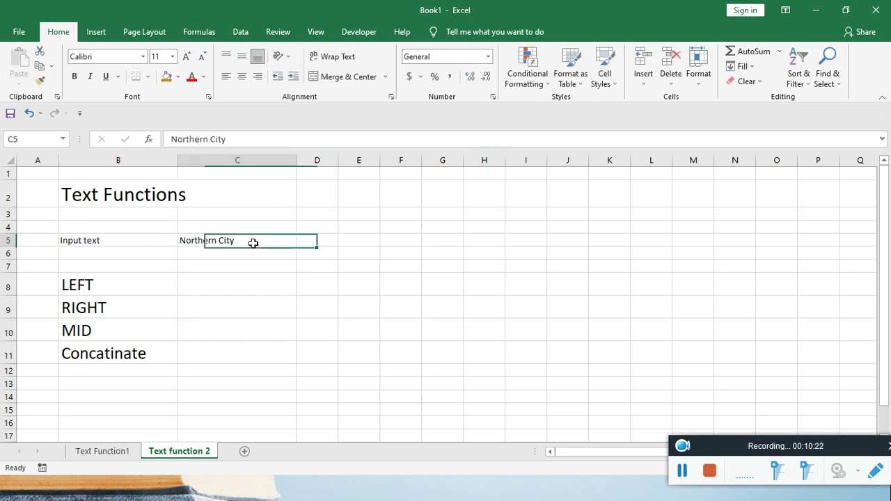
{"action": "left_click", "coordinate": [147, 76]}
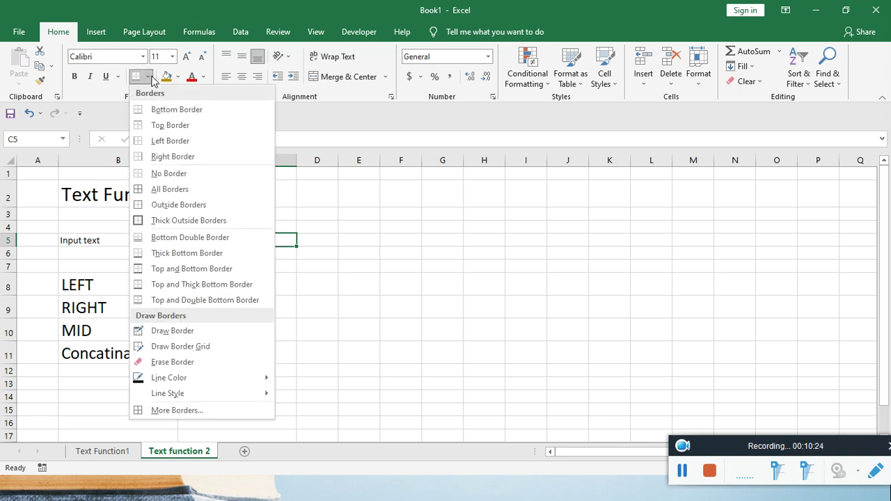
{"action": "left_click", "coordinate": [179, 204]}
{"action": "left_click", "coordinate": [377, 325]}
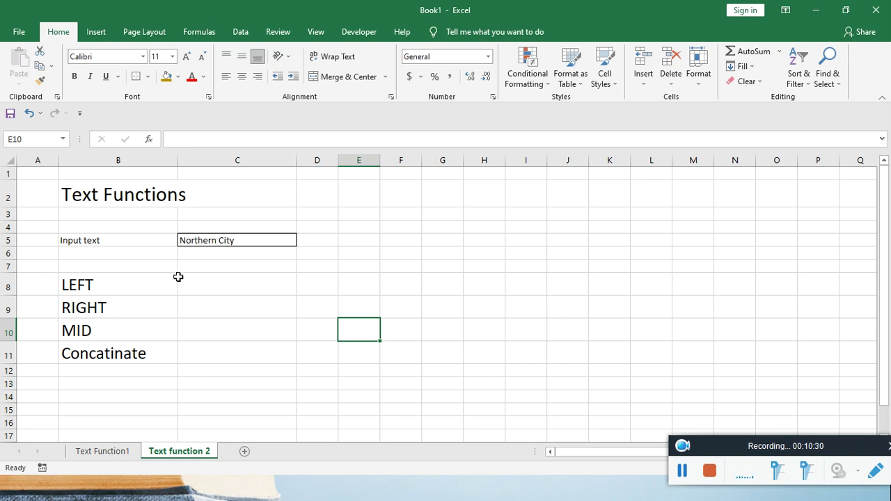
{"action": "left_click", "coordinate": [206, 286]}
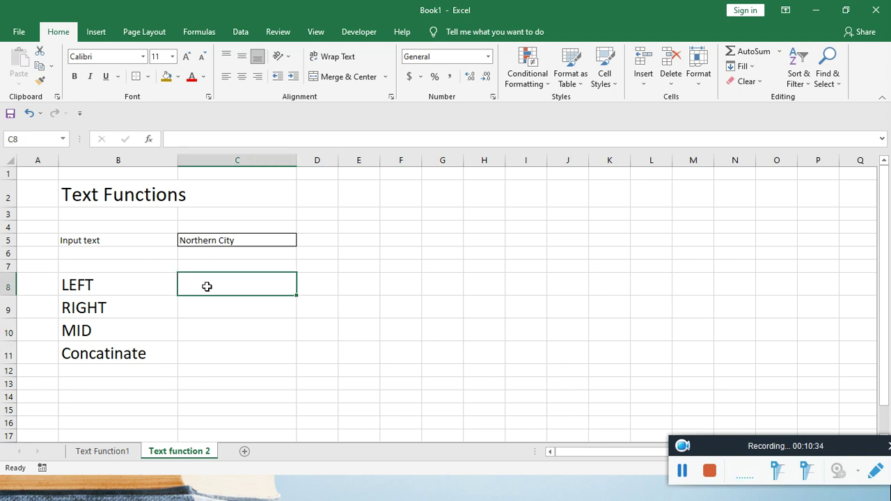
{"action": "type", "text": "=LEFT("}
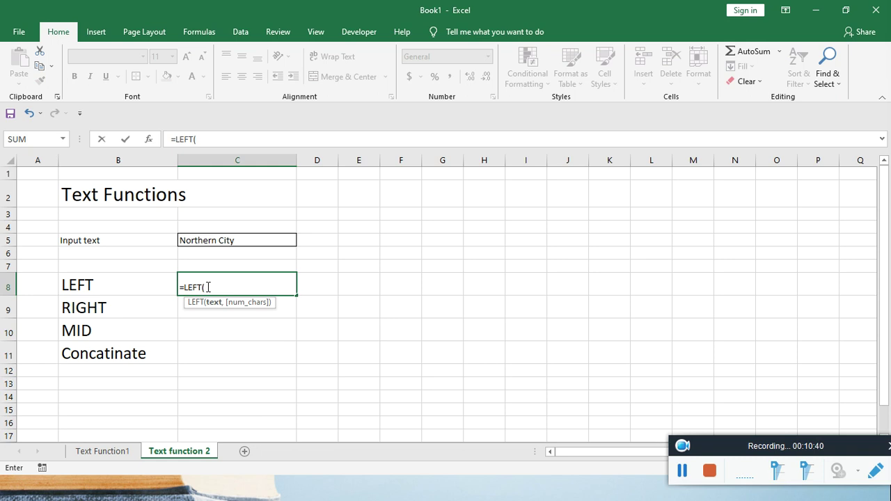
Complete =LEFT(C5,3) in C8 so it returns Nor.
{"action": "left_click", "coordinate": [202, 242]}
{"action": "type", "text": ",3"}
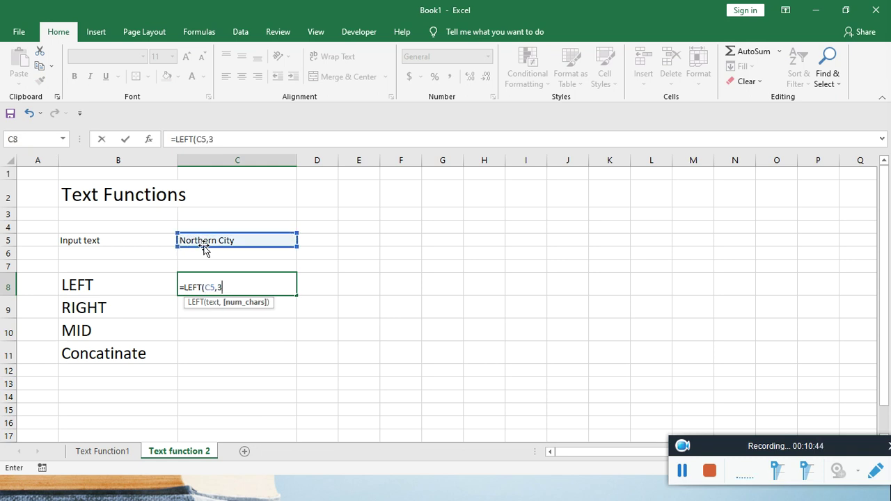
{"action": "type", "text": ")"}
{"action": "key", "text": "Return"}
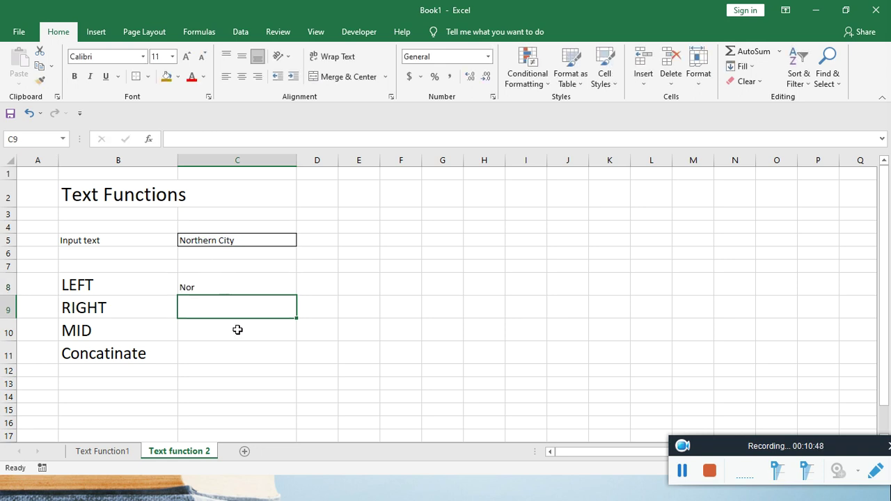
Enter =RIGHT(C5,4) in C9, returning City, and begin =MID in C10.
{"action": "type", "text": "="}
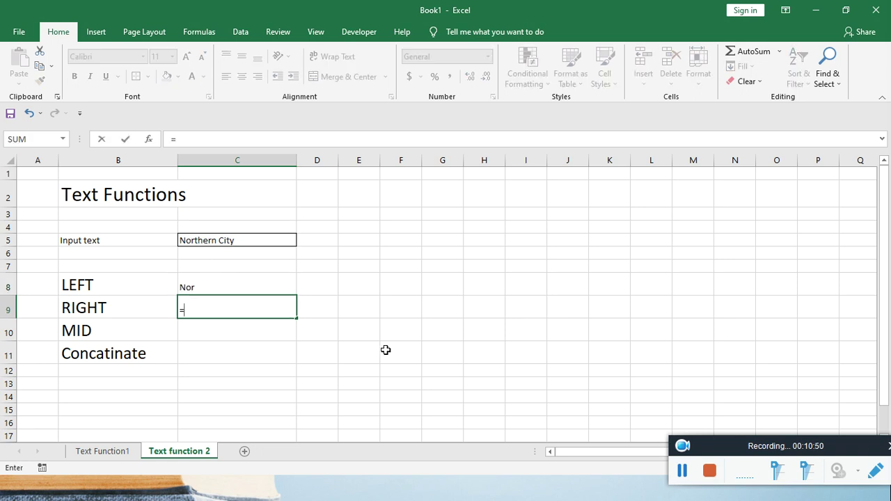
{"action": "type", "text": "RIGHT("}
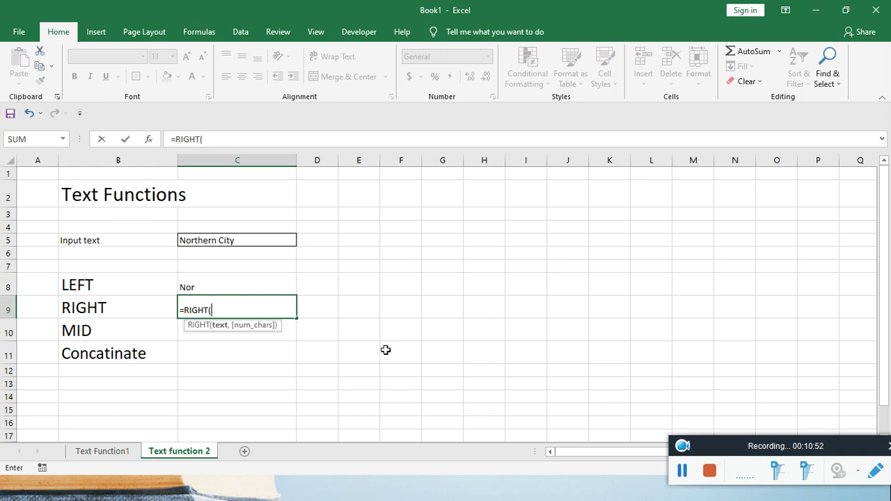
{"action": "left_click", "coordinate": [194, 236]}
{"action": "type", "text": ",4"}
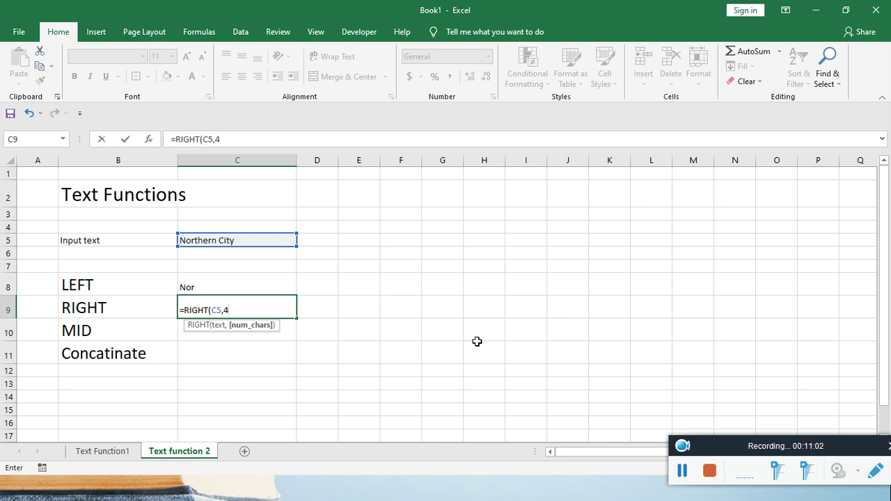
{"action": "type", "text": ")"}
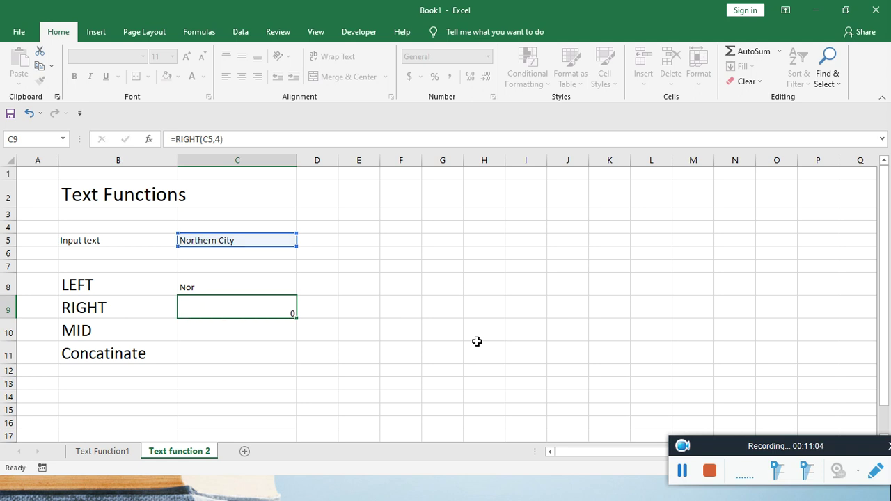
{"action": "key", "text": "Return"}
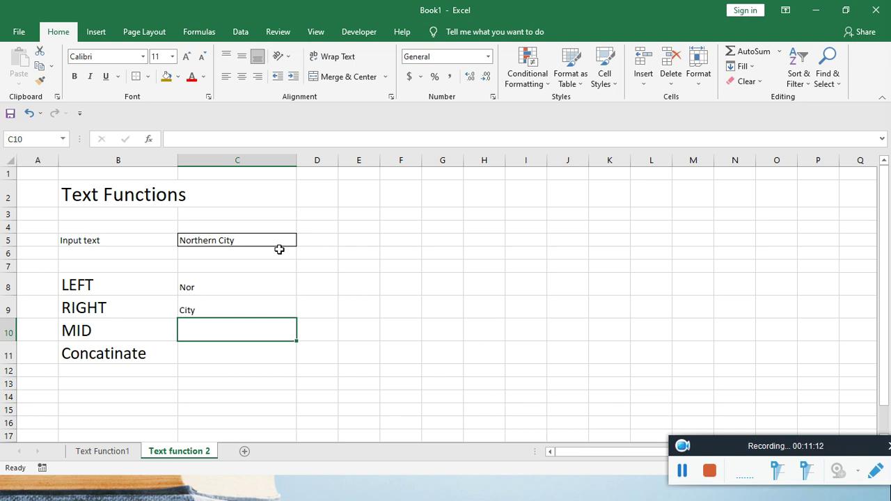
{"action": "type", "text": "="}
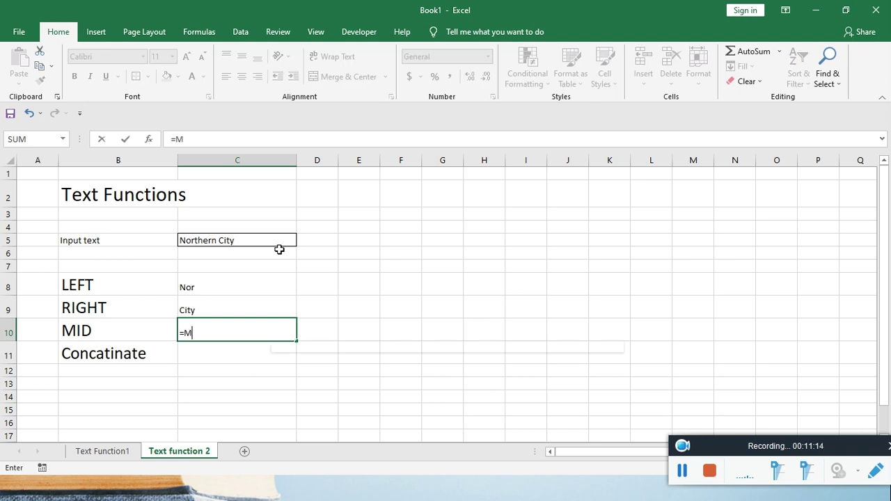
{"action": "type", "text": "MID("}
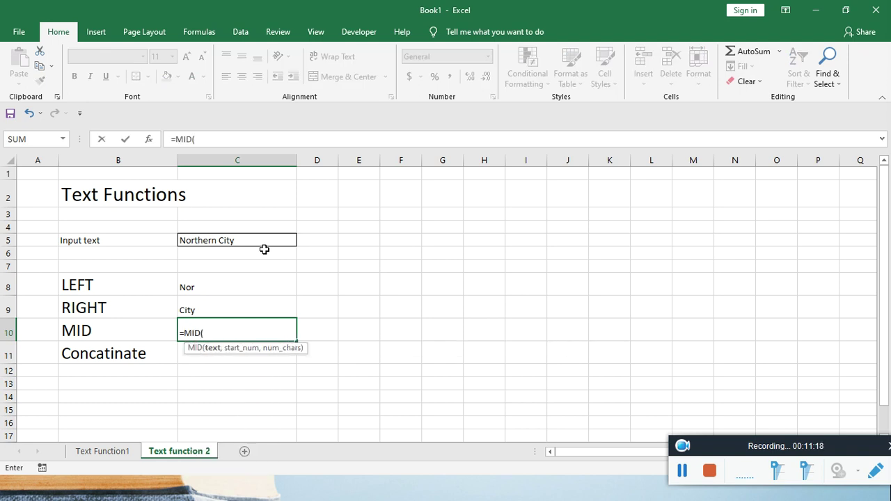
Enter =MID(C5,4,3) in C10.
{"action": "left_click", "coordinate": [250, 247]}
{"action": "type", "text": ","}
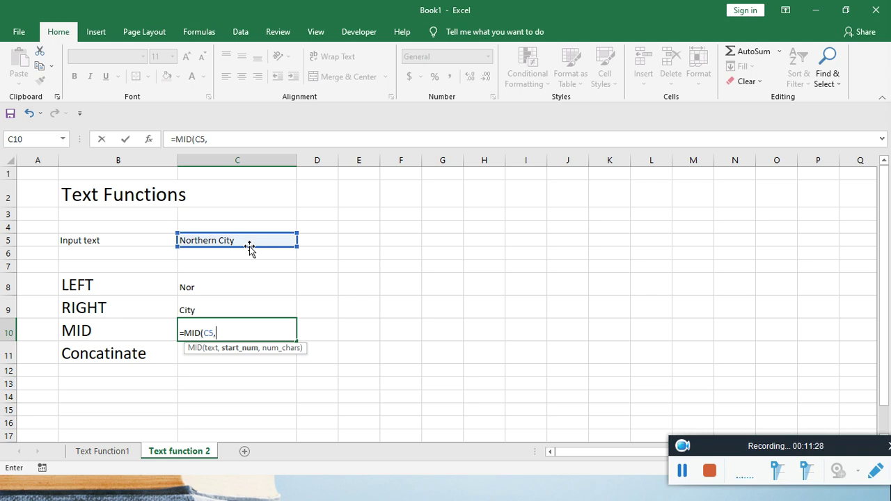
{"action": "type", "text": "4"}
{"action": "type", "text": ",3"}
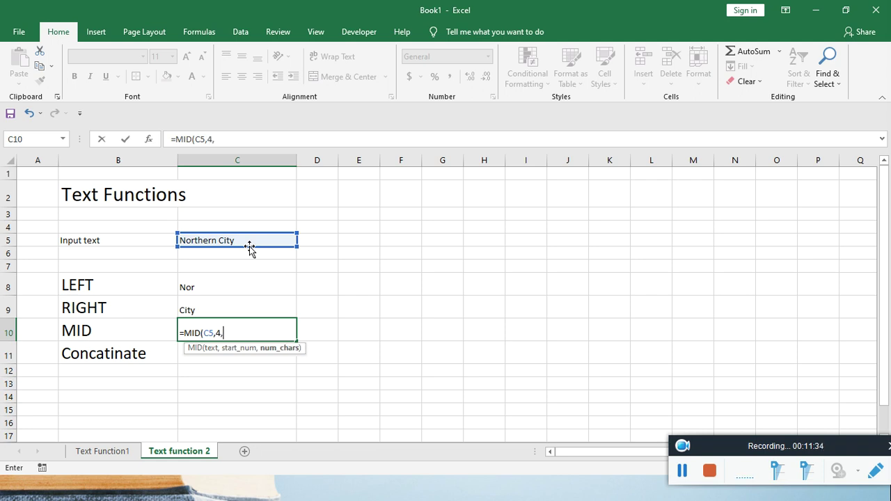
{"action": "type", "text": ")"}
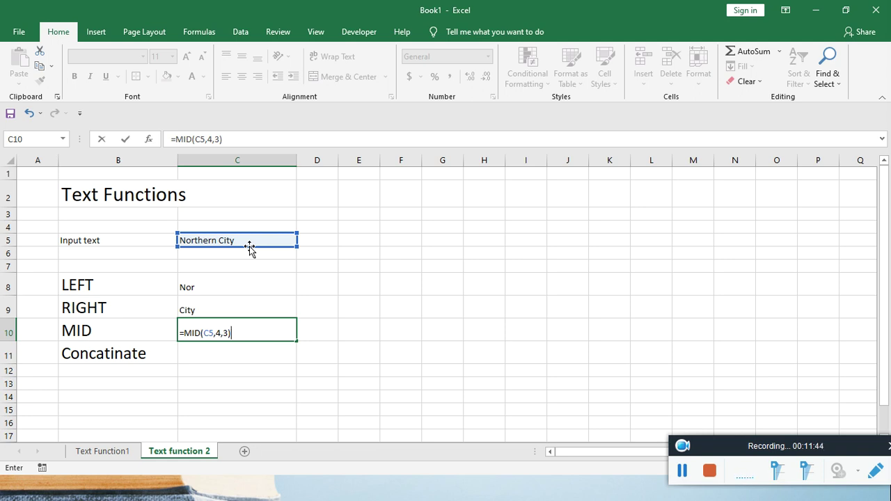
{"action": "key", "text": "Return"}
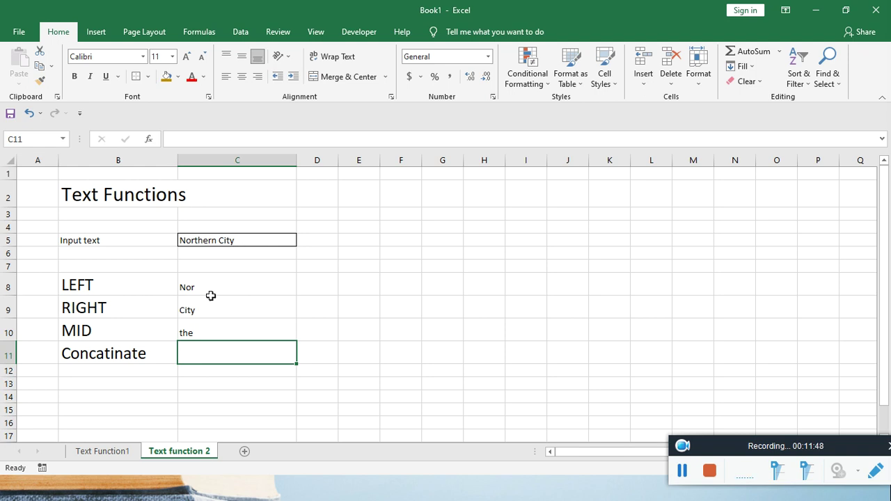
Revise C10 to =MID(C5,5,3) so it returns her.
{"action": "left_click", "coordinate": [209, 330]}
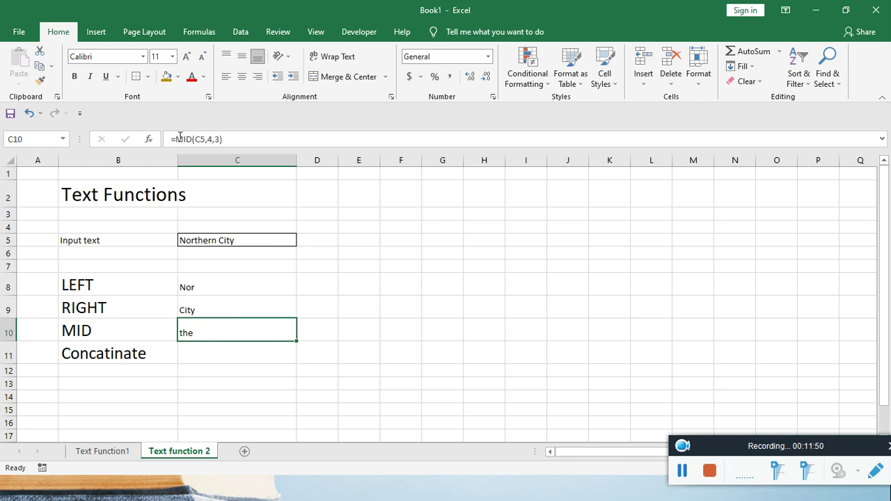
{"action": "left_click", "coordinate": [212, 139]}
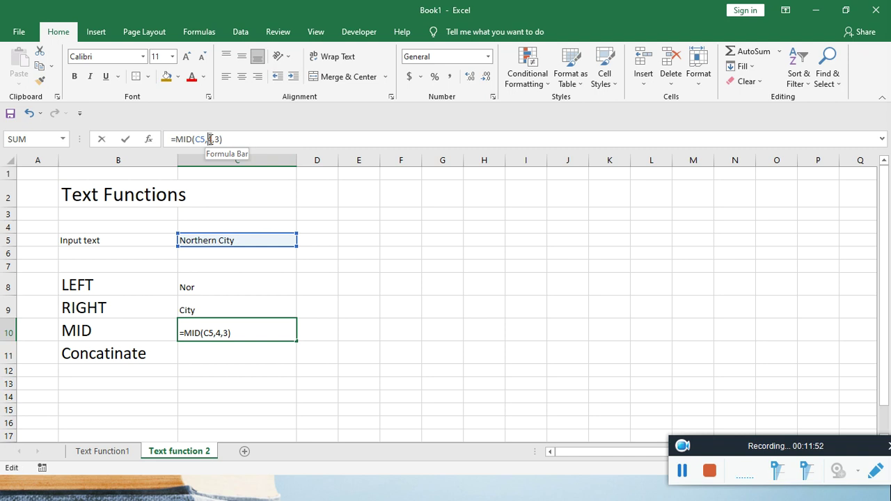
{"action": "type", "text": "5"}
{"action": "key", "text": "Return"}
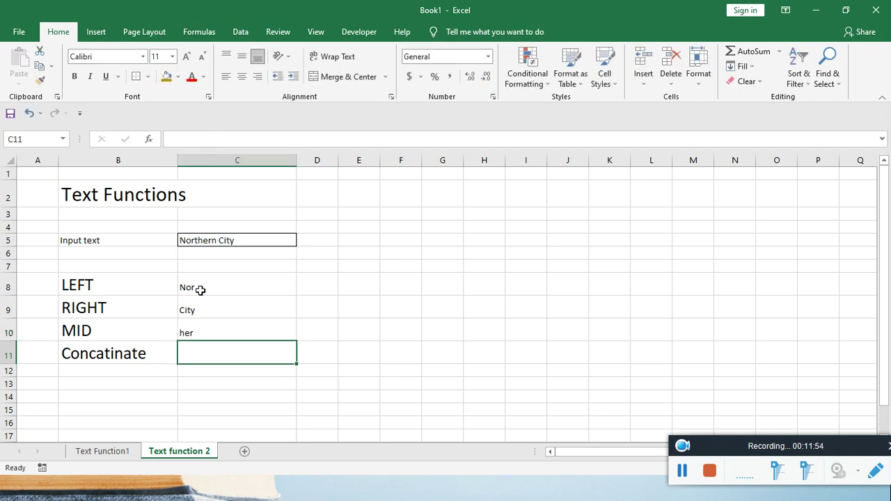
{"action": "left_click", "coordinate": [203, 336]}
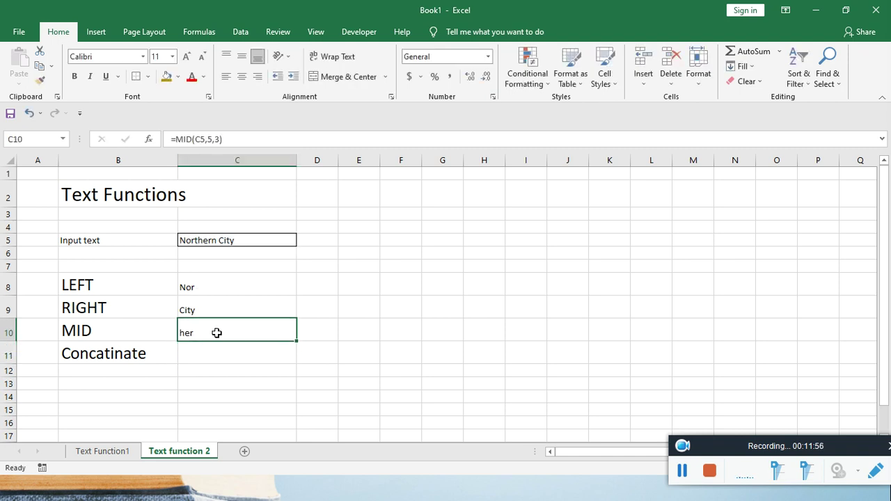
{"action": "left_click", "coordinate": [212, 353]}
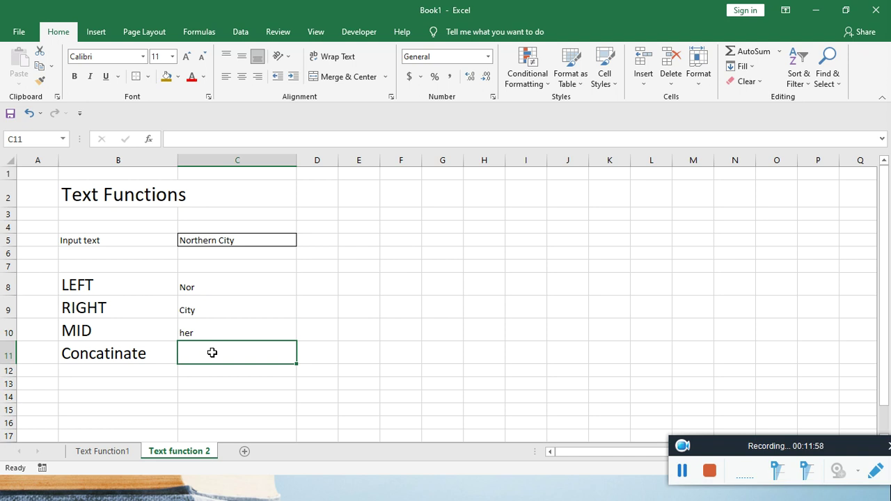
Widen column D and type 'Computer Training Center' in D5.
{"action": "left_click", "coordinate": [314, 241]}
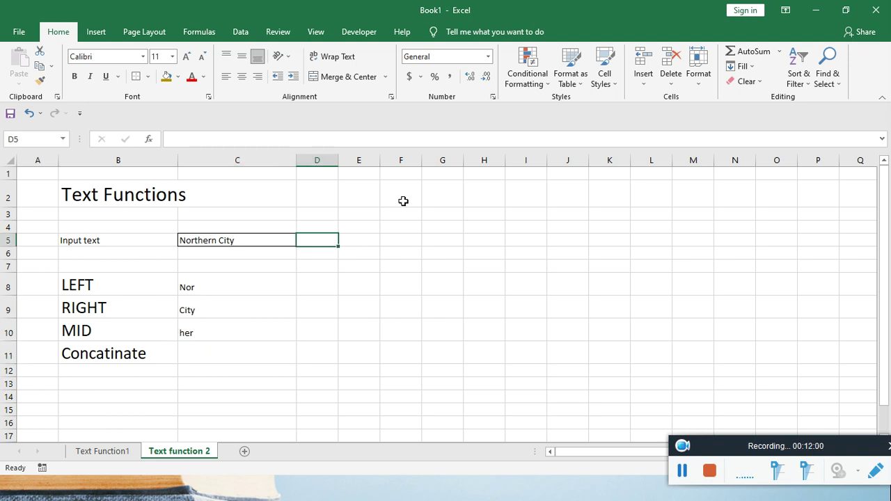
{"action": "left_click_drag", "start_coordinate": [339, 160], "coordinate": [396, 160]}
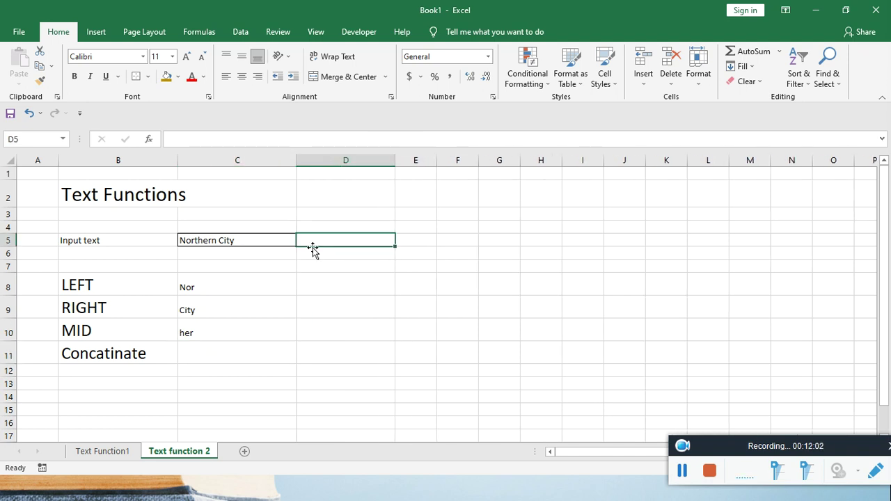
{"action": "type", "text": "Computer "}
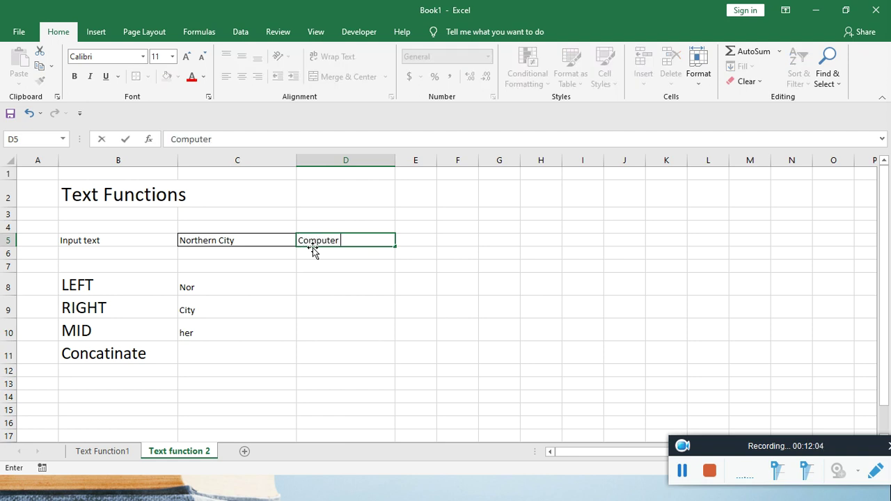
{"action": "type", "text": "Training Center"}
Confirm 'Computer Training Center' in D5, then start typing =Con in C11.
{"action": "key", "text": "Return"}
{"action": "left_click", "coordinate": [274, 231]}
{"action": "left_click", "coordinate": [319, 237]}
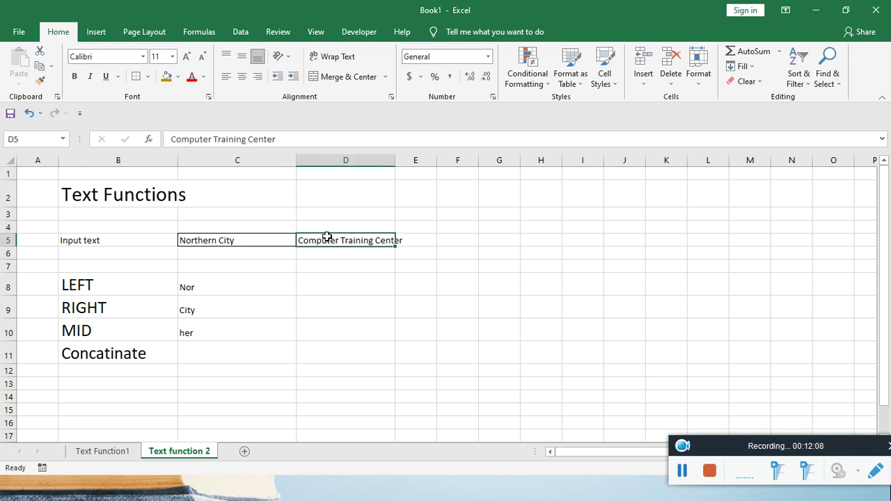
{"action": "left_click", "coordinate": [199, 348]}
{"action": "type", "text": "=Con"}
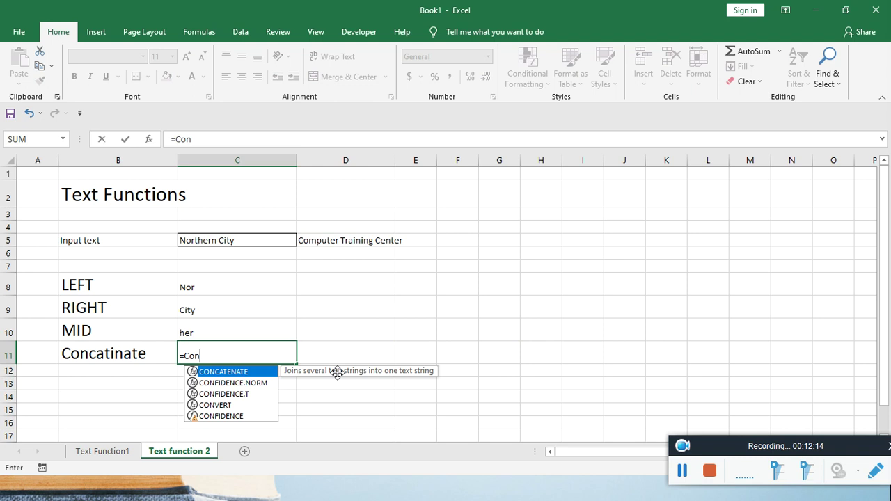
Enter =CONCATENATE(C5,D5) in C11.
{"action": "double_click", "coordinate": [237, 371]}
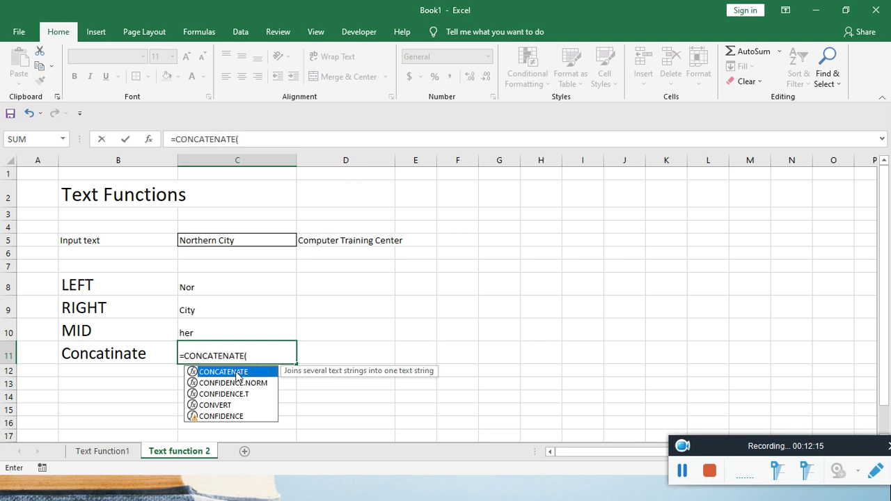
{"action": "left_click", "coordinate": [224, 240]}
{"action": "type", "text": ","}
{"action": "left_click", "coordinate": [335, 241]}
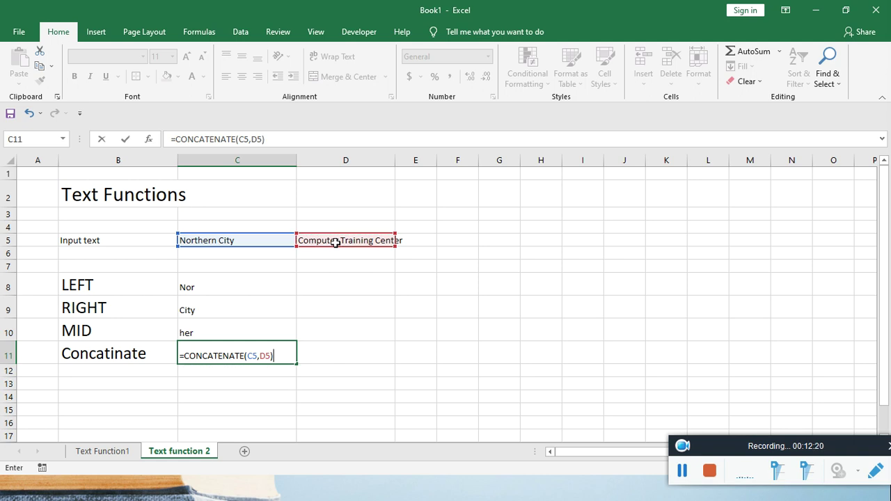
{"action": "key", "text": "Return"}
Edit C11 to =CONCATENATE(C5," ",D5) so a space separates the two texts.
{"action": "left_click", "coordinate": [232, 357]}
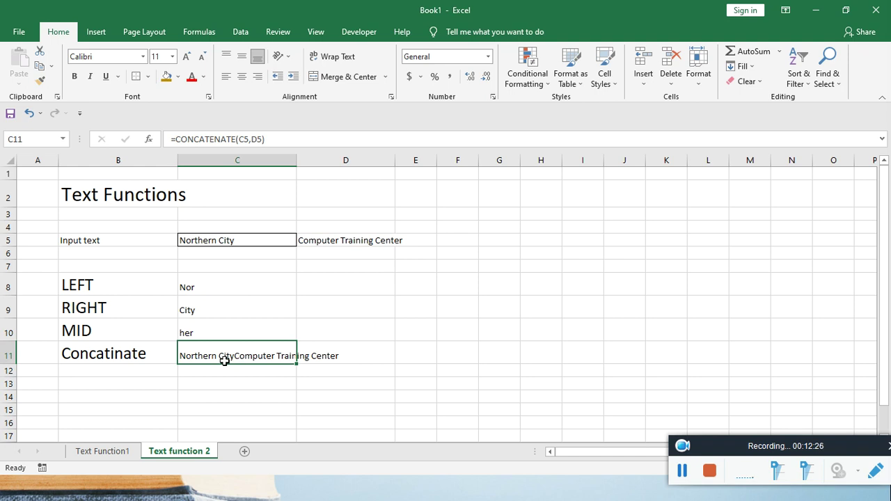
{"action": "left_click", "coordinate": [256, 138]}
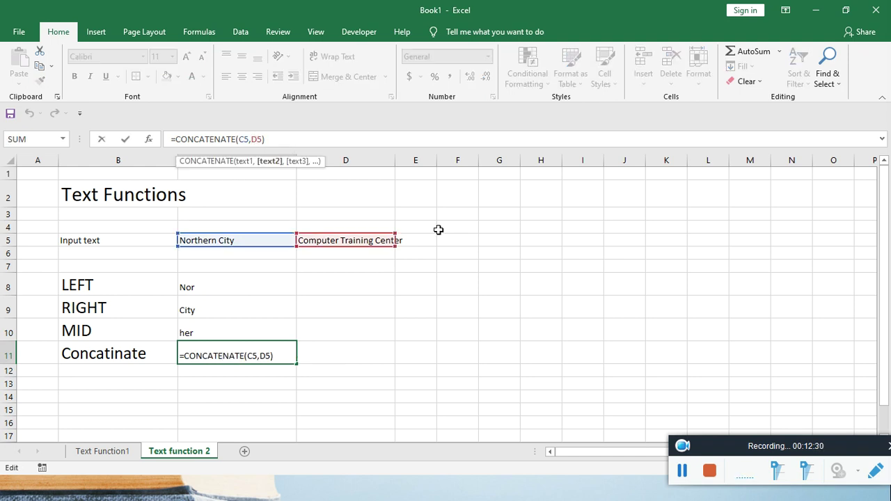
{"action": "type", "text": "\""}
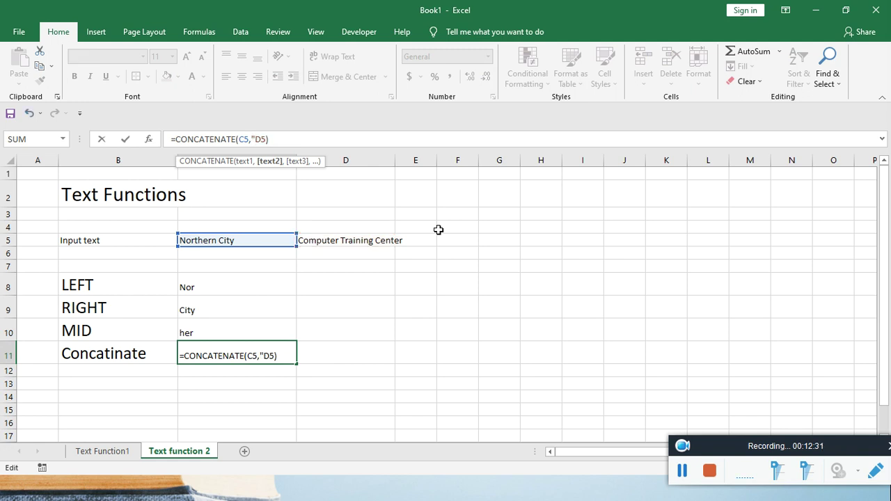
{"action": "type", "text": " \","}
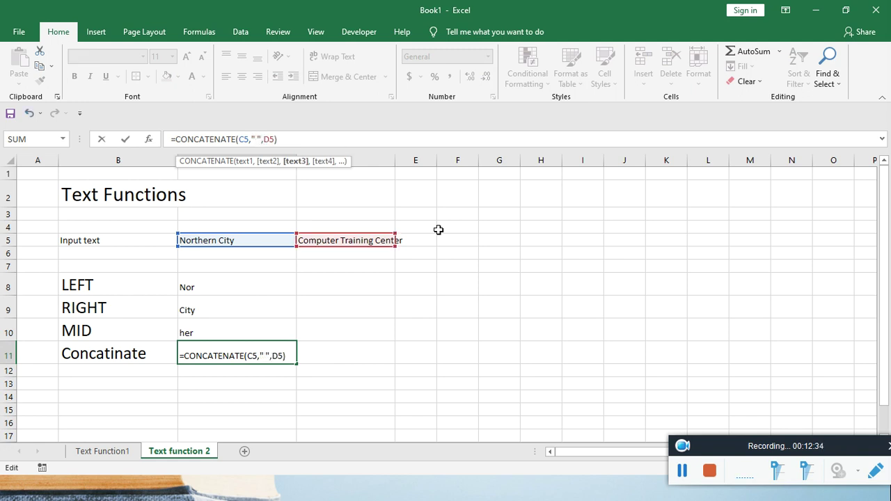
{"action": "key", "text": "Return"}
{"action": "left_click", "coordinate": [200, 355]}
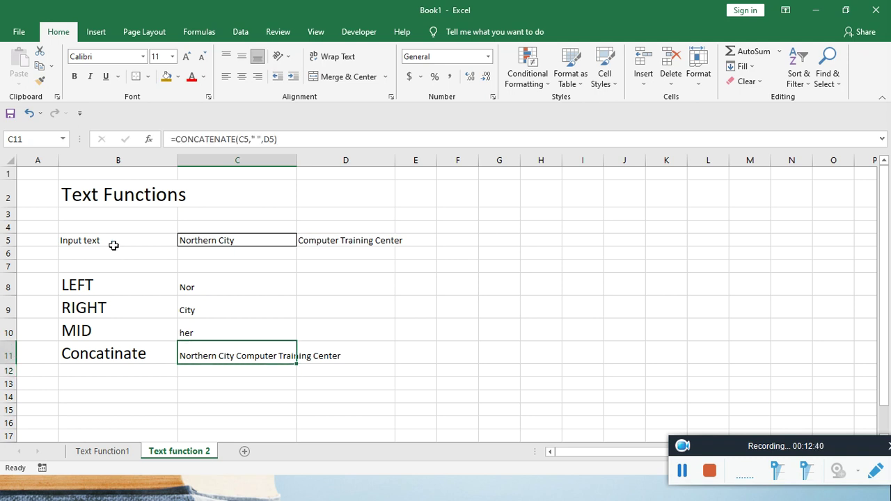
{"action": "scroll", "coordinate": [113, 245], "scroll_direction": "up", "scroll_amount": 1, "text": "ctrl"}
{"action": "scroll", "coordinate": [111, 247], "scroll_direction": "up", "scroll_amount": 1, "text": "ctrl"}
{"action": "left_click", "coordinate": [101, 304]}
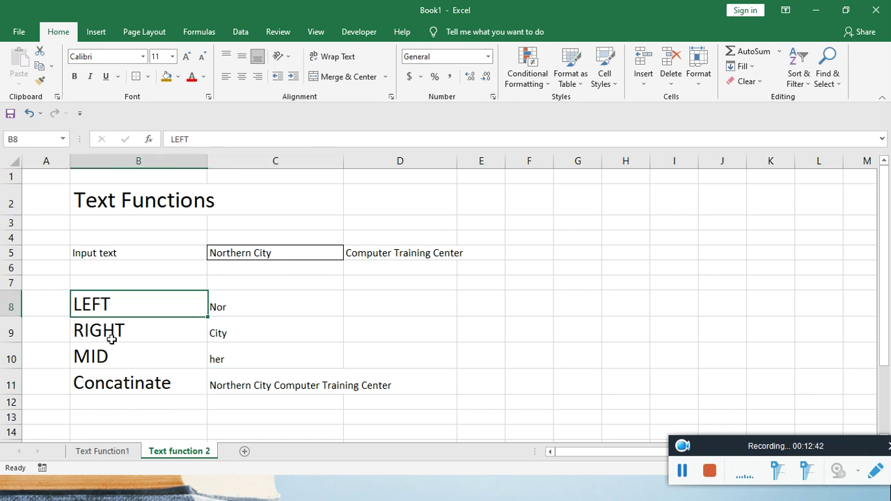
Fill labels B8:B11 gold, then give the RIGHT label in B9 a light blue fill.
{"action": "left_click_drag", "start_coordinate": [111, 339], "coordinate": [128, 382]}
{"action": "left_click", "coordinate": [167, 76]}
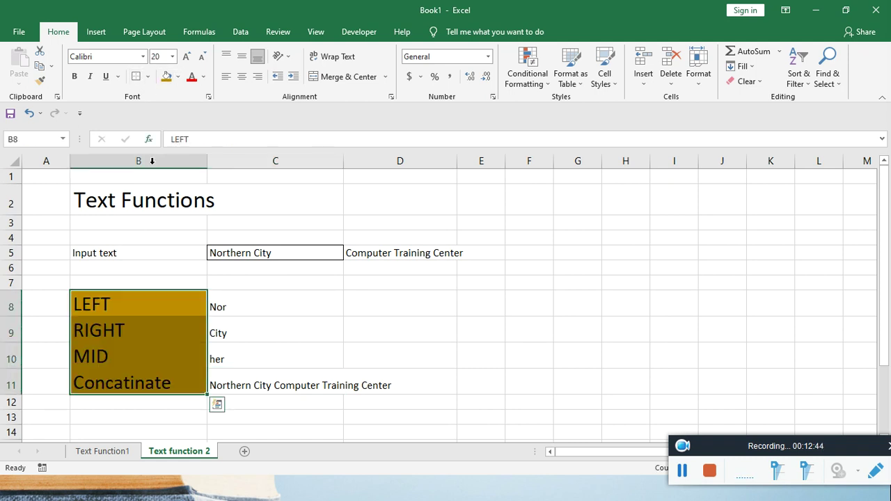
{"action": "left_click", "coordinate": [132, 312]}
{"action": "left_click", "coordinate": [128, 330]}
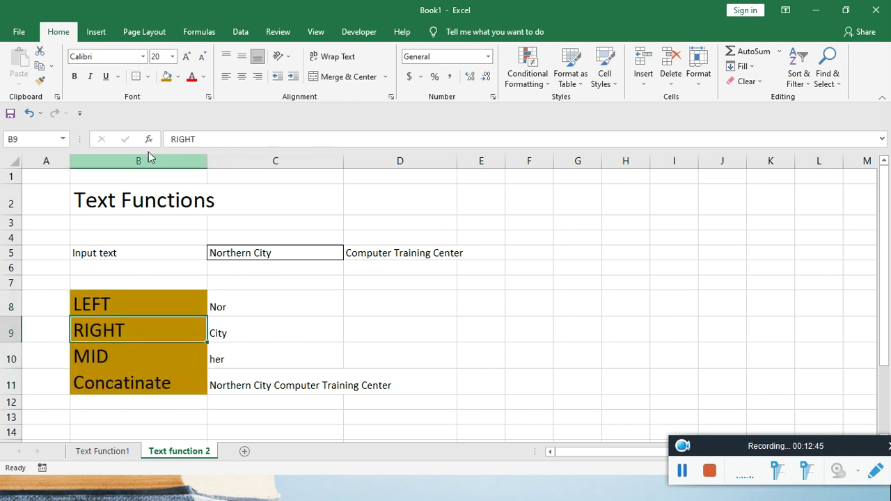
{"action": "left_click", "coordinate": [178, 78]}
{"action": "left_click", "coordinate": [209, 134]}
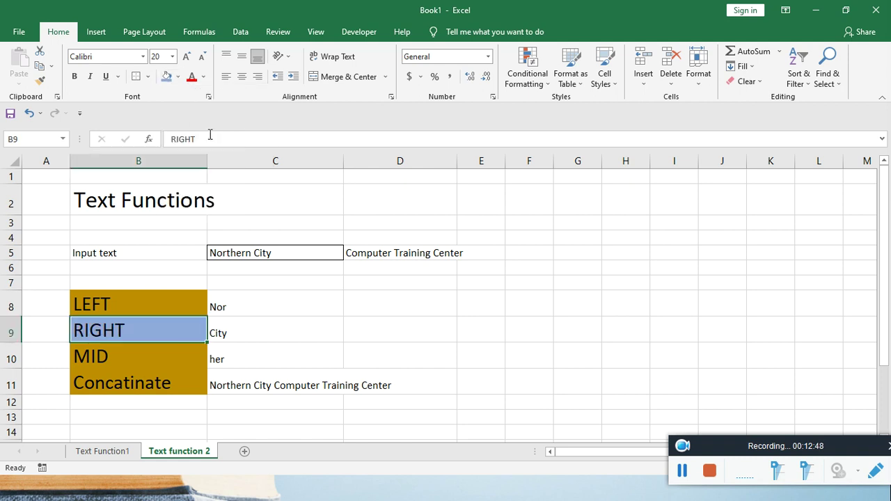
Fill the MID label red and give Concatinate light grey text on a blue fill.
{"action": "left_click", "coordinate": [132, 358]}
{"action": "left_click", "coordinate": [178, 78]}
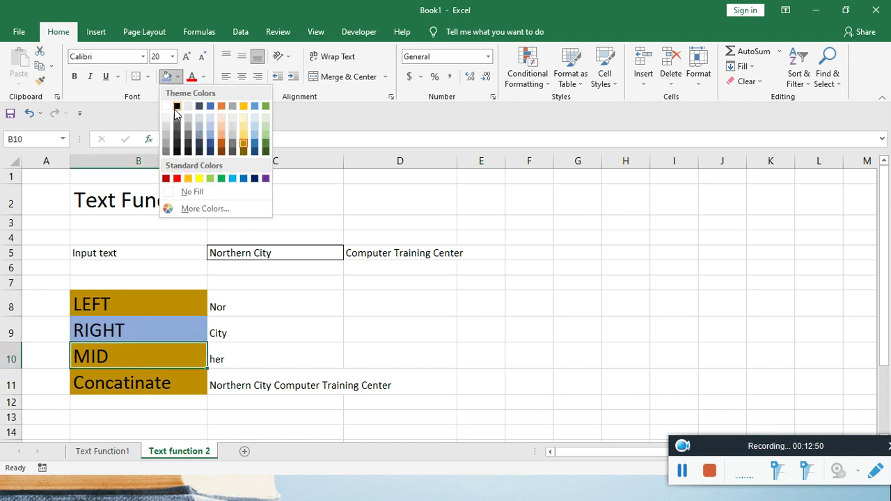
{"action": "left_click", "coordinate": [177, 178]}
{"action": "left_click", "coordinate": [138, 385]}
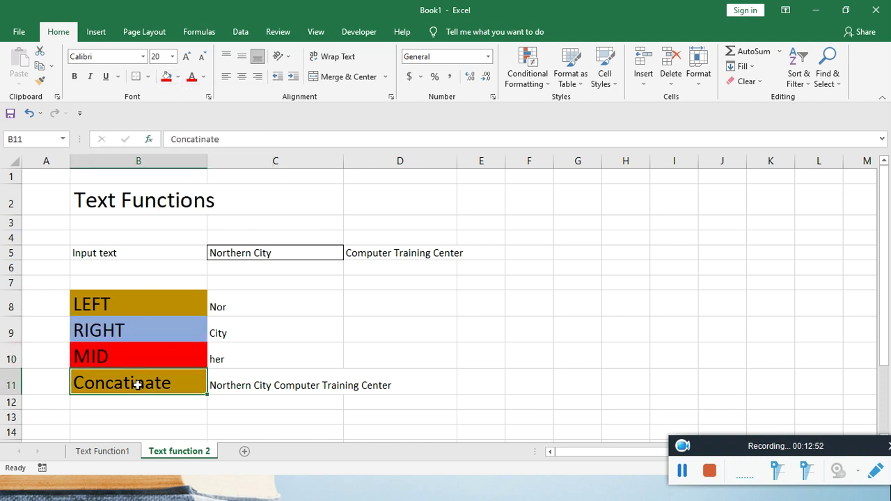
{"action": "left_click", "coordinate": [202, 77]}
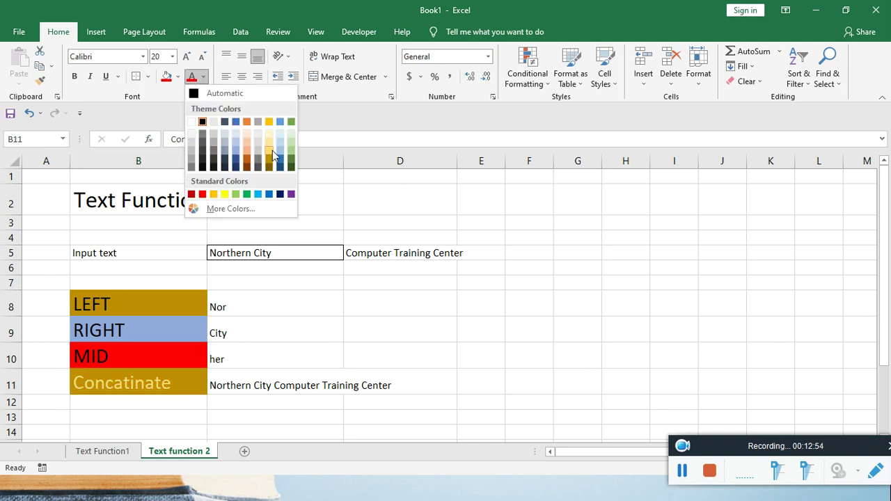
{"action": "left_click", "coordinate": [270, 150]}
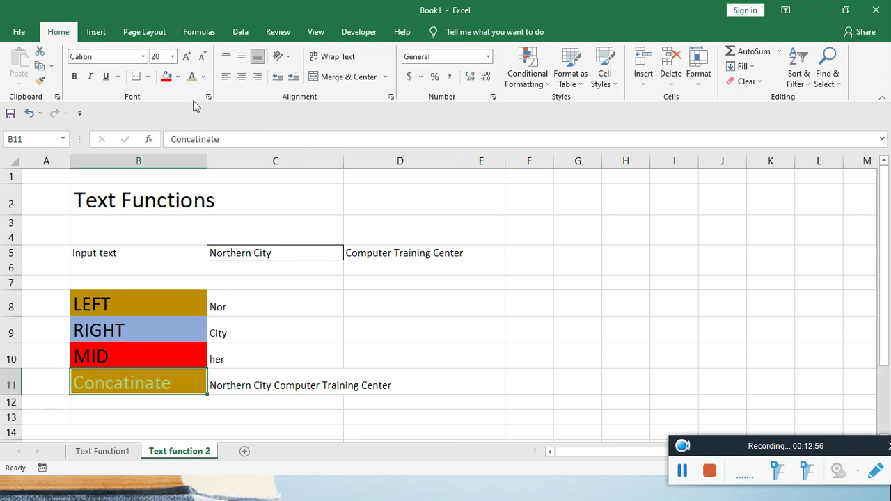
{"action": "left_click", "coordinate": [202, 76]}
{"action": "left_click", "coordinate": [209, 157]}
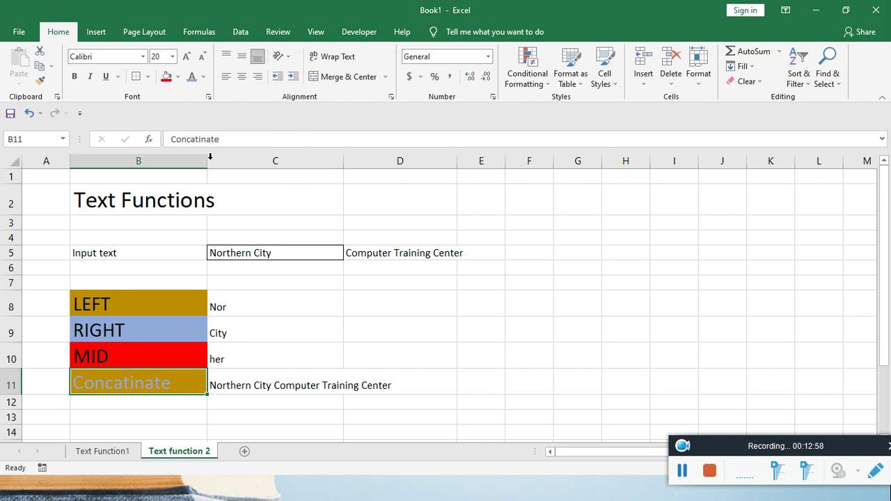
{"action": "left_click", "coordinate": [182, 77]}
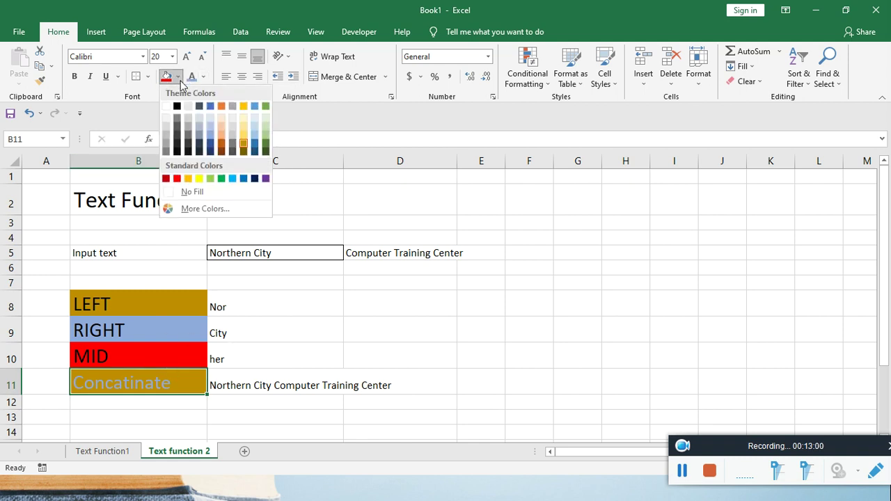
{"action": "left_click", "coordinate": [255, 144]}
Review the Text Function1 sheet, then add a new blank sheet, Sheet3.
{"action": "left_click", "coordinate": [334, 310]}
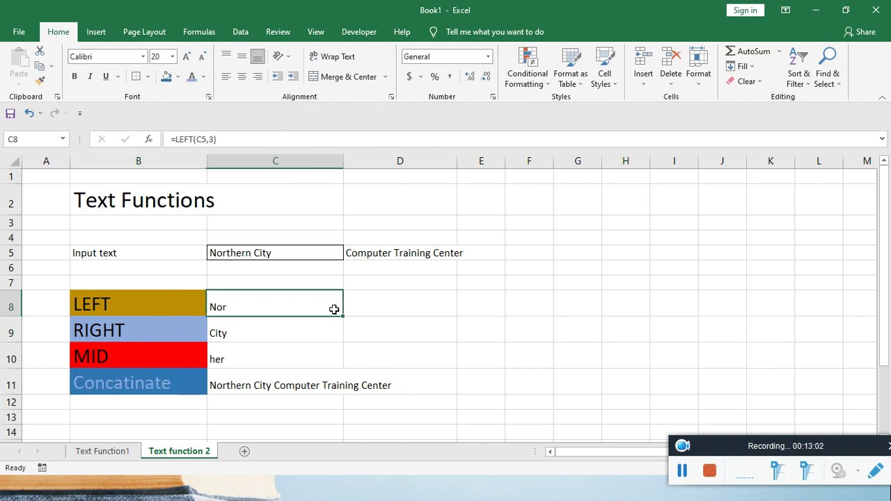
{"action": "left_click_drag", "start_coordinate": [99, 304], "coordinate": [129, 379]}
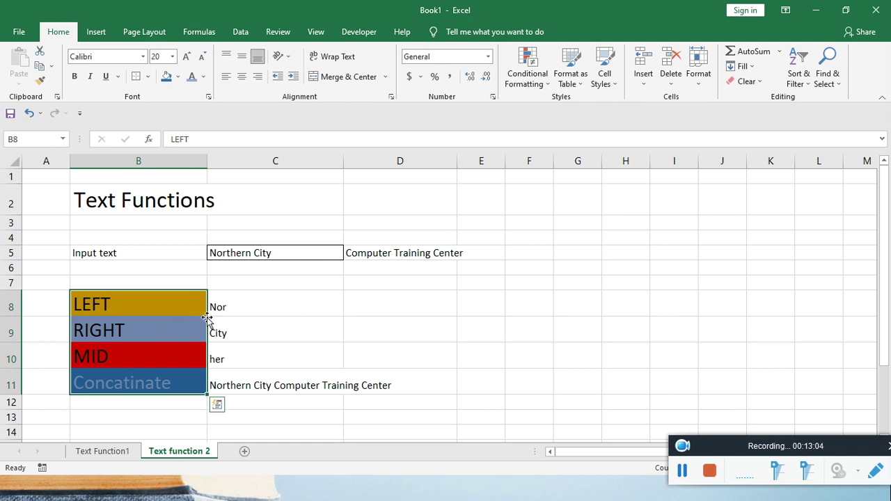
{"action": "left_click", "coordinate": [117, 452]}
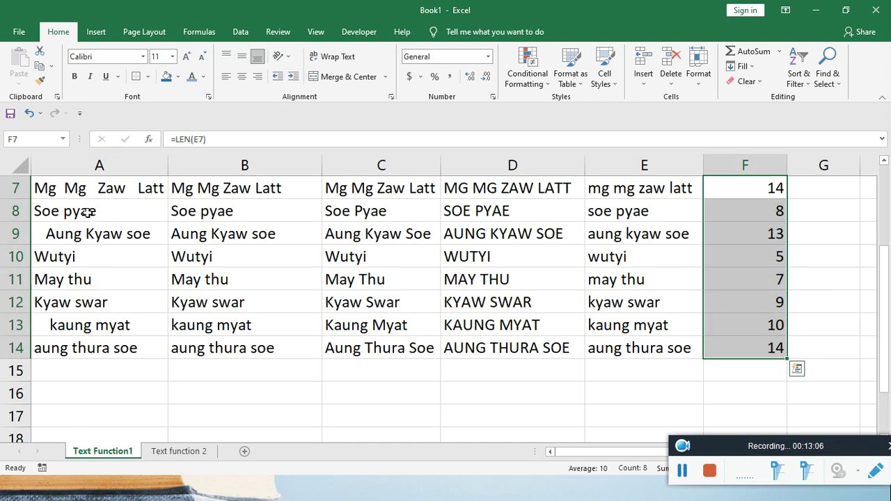
{"action": "scroll", "coordinate": [87, 212], "scroll_direction": "up", "scroll_amount": 2}
{"action": "left_click", "coordinate": [57, 271]}
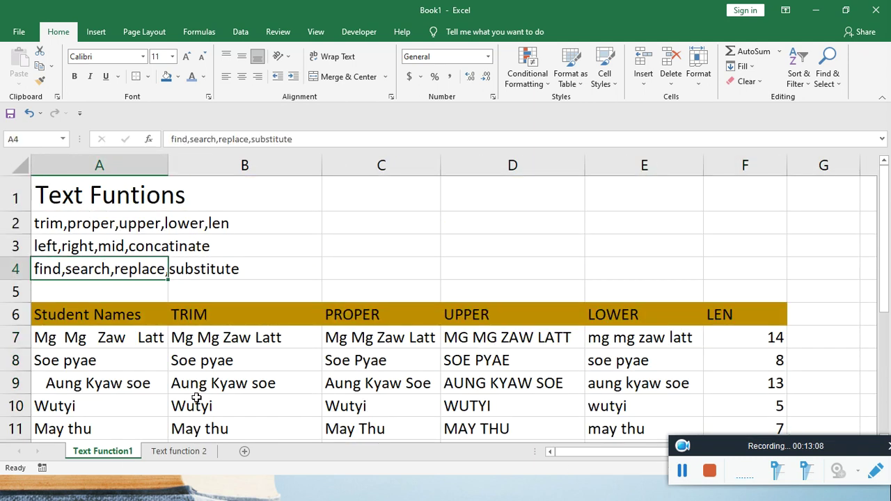
{"action": "left_click", "coordinate": [179, 451]}
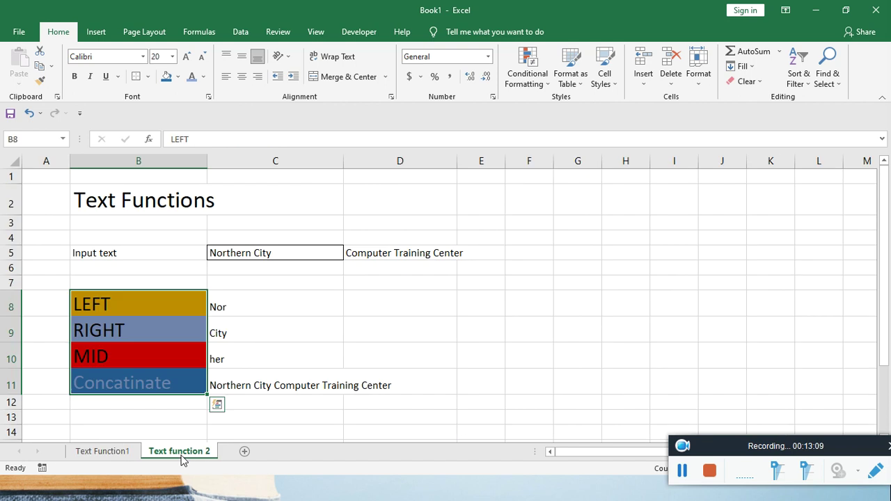
{"action": "left_click", "coordinate": [246, 451]}
Type the title 'Text Functions' in B3 and labels Find, Search, Replace, Substitute below.
{"action": "left_click", "coordinate": [83, 198]}
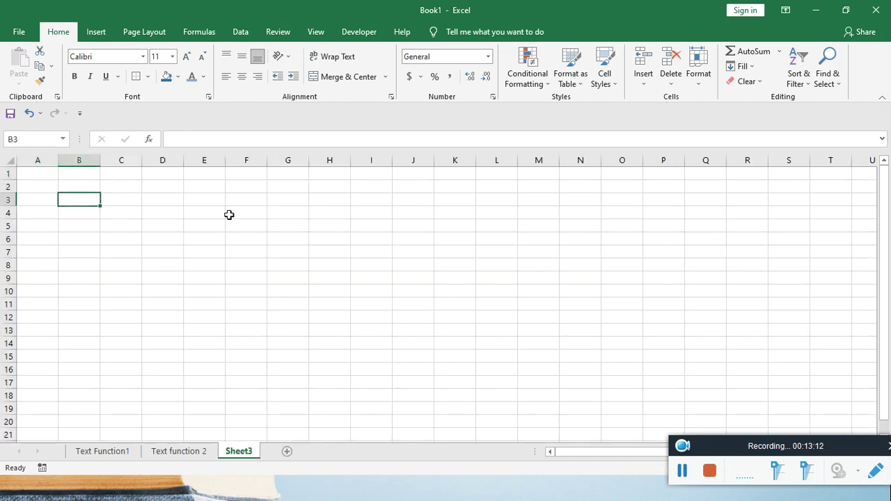
{"action": "type", "text": "Text Functions"}
{"action": "key", "text": "Return"}
{"action": "key", "text": "Return"}
{"action": "key", "text": "Return"}
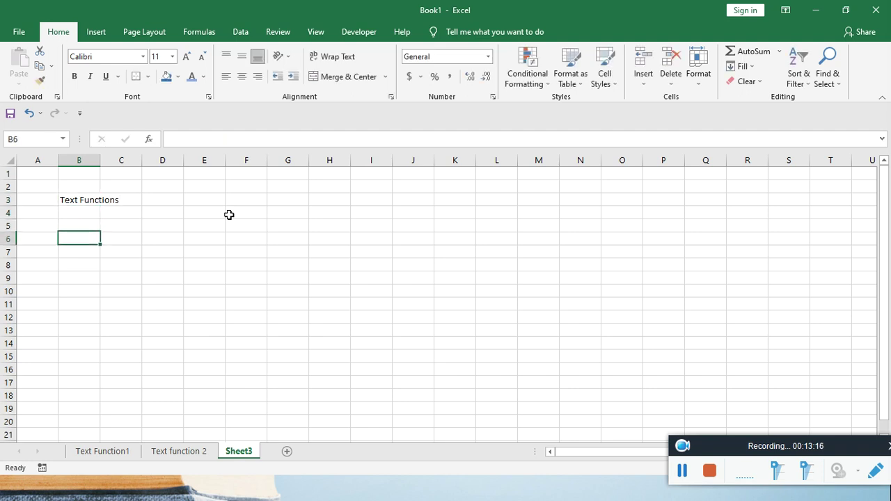
{"action": "key", "text": "Return"}
{"action": "type", "text": "Find"}
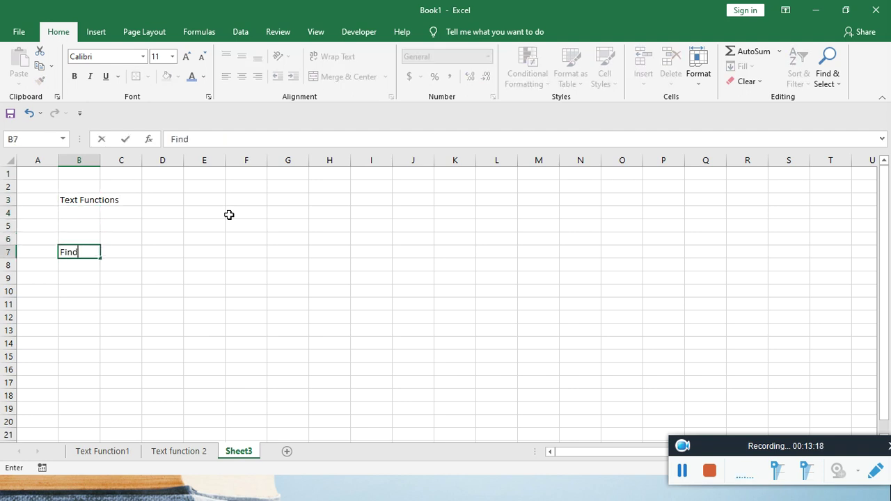
{"action": "key", "text": "Return"}
{"action": "type", "text": "Search"}
{"action": "key", "text": "Return"}
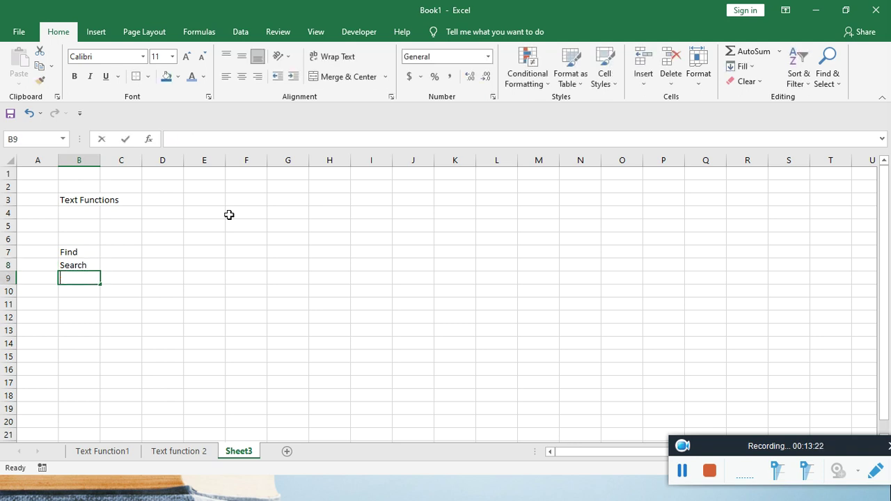
{"action": "type", "text": "Replace"}
{"action": "key", "text": "Return"}
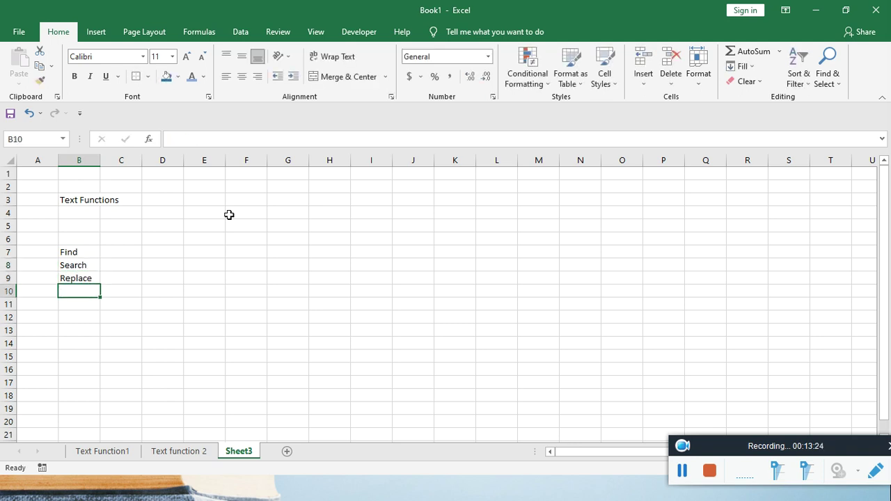
{"action": "type", "text": "Su"}
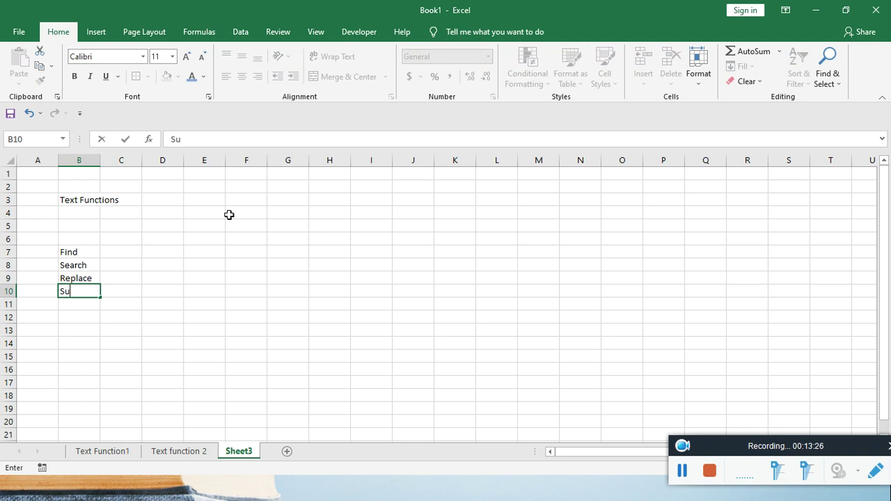
{"action": "type", "text": "bstitut"}
{"action": "type", "text": "e"}
{"action": "key", "text": "Return"}
Increase the font size of the column B title and labels, and widen column B.
{"action": "left_click_drag", "start_coordinate": [75, 201], "coordinate": [95, 292]}
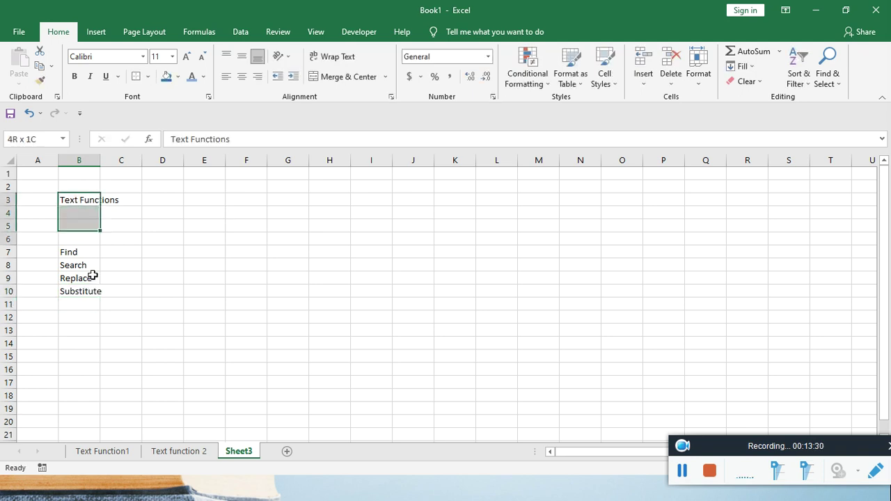
{"action": "left_click", "coordinate": [187, 56]}
{"action": "left_click", "coordinate": [186, 56]}
{"action": "left_click", "coordinate": [187, 56]}
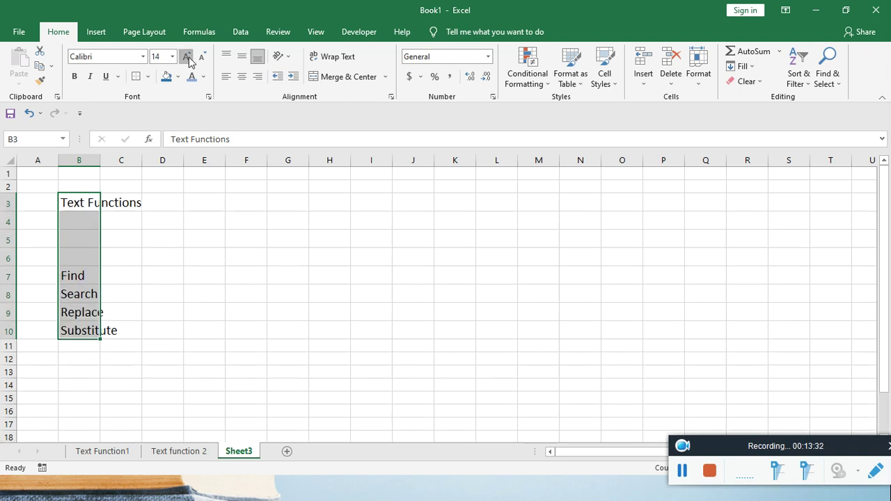
{"action": "left_click", "coordinate": [187, 57]}
{"action": "left_click", "coordinate": [119, 283]}
{"action": "left_click_drag", "start_coordinate": [100, 160], "coordinate": [177, 165]}
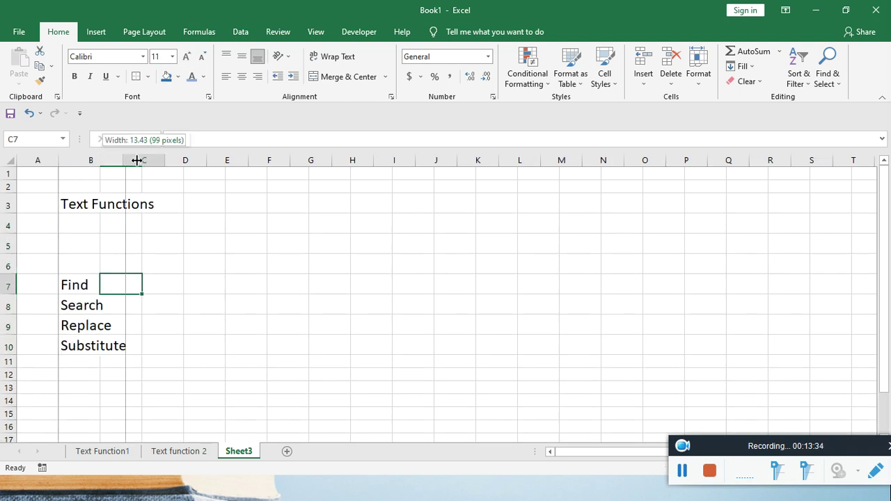
Enter 'input text' in B5 and 'Northern City' in C5, widening column C.
{"action": "left_click", "coordinate": [144, 245]}
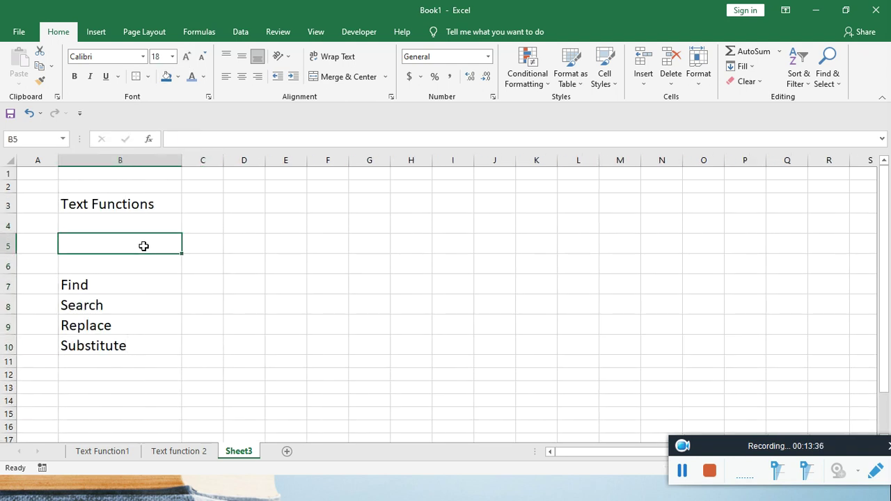
{"action": "type", "text": "input text"}
{"action": "key", "text": "Tab"}
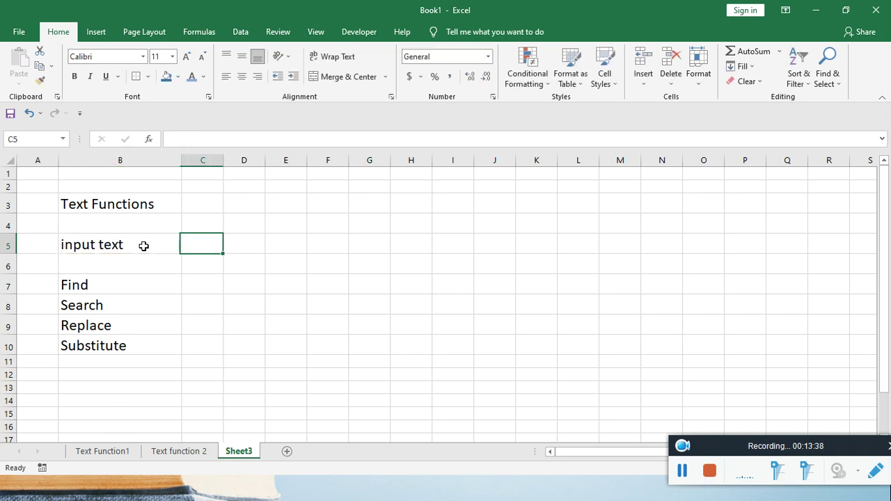
{"action": "type", "text": "Northern City"}
{"action": "left_click", "coordinate": [242, 339]}
{"action": "left_click_drag", "start_coordinate": [223, 160], "coordinate": [265, 161]}
{"action": "left_click", "coordinate": [205, 291]}
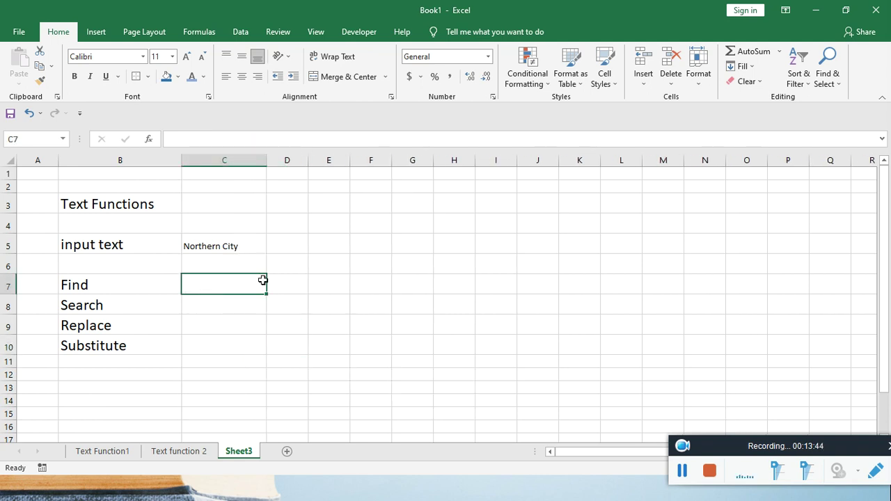
Enter =FIND("C",C5,0) in C7.
{"action": "type", "text": "="}
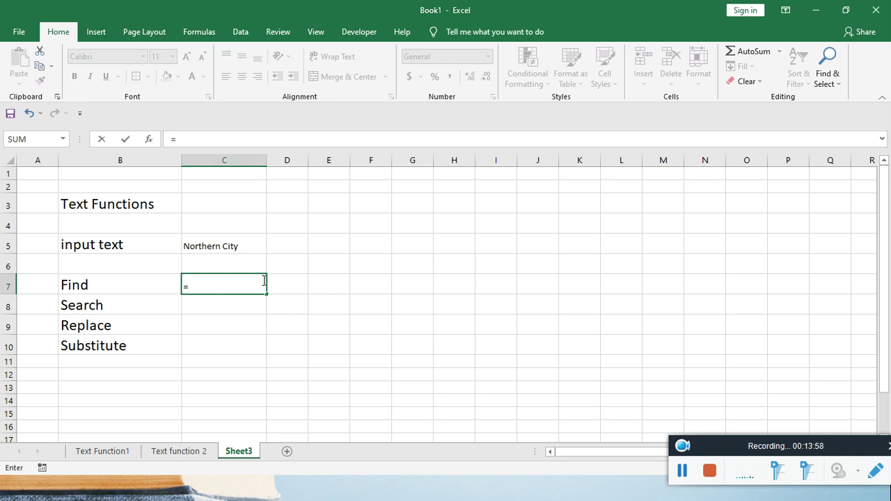
{"action": "type", "text": "find"}
{"action": "key", "text": "BackSpace"}
{"action": "key", "text": "BackSpace"}
{"action": "key", "text": "BackSpace"}
{"action": "key", "text": "BackSpace"}
{"action": "type", "text": "find("}
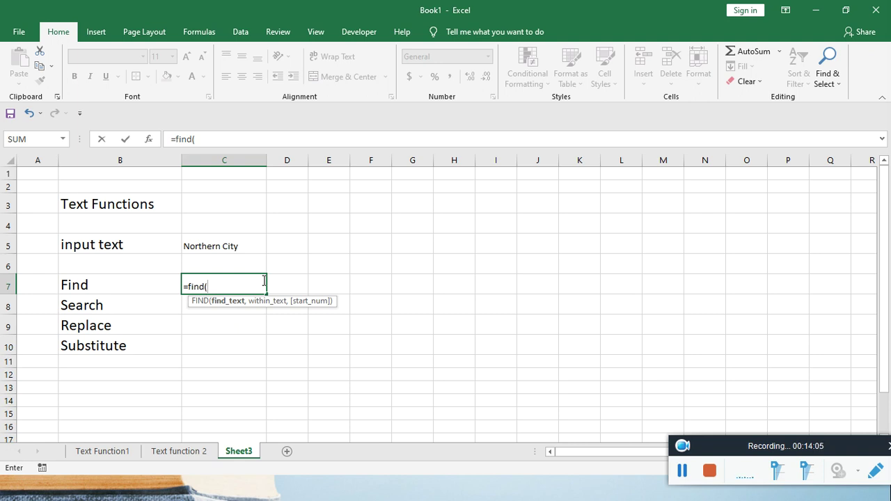
{"action": "type", "text": "\"C\","}
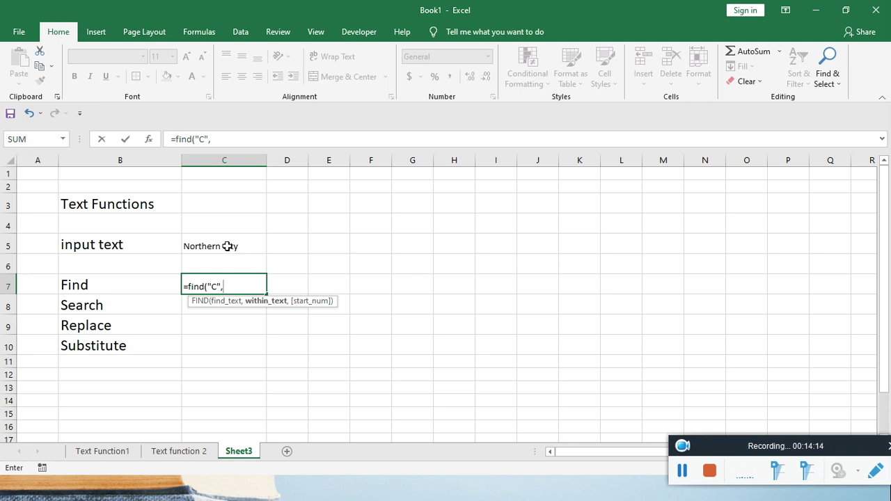
{"action": "left_click", "coordinate": [227, 246]}
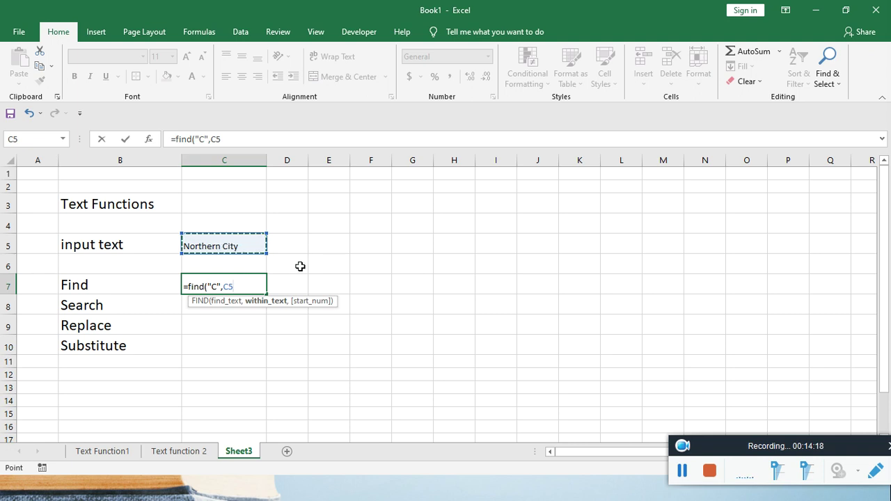
{"action": "type", "text": ",0"}
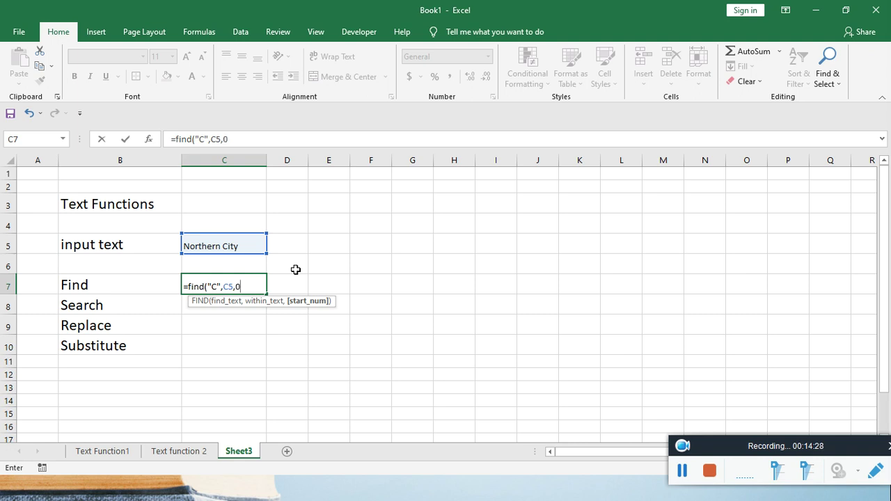
{"action": "type", "text": ")"}
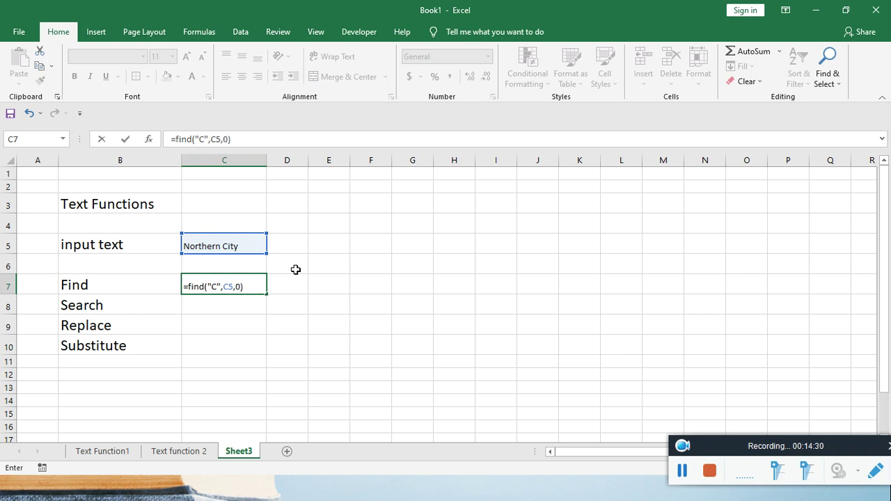
{"action": "key", "text": "Return"}
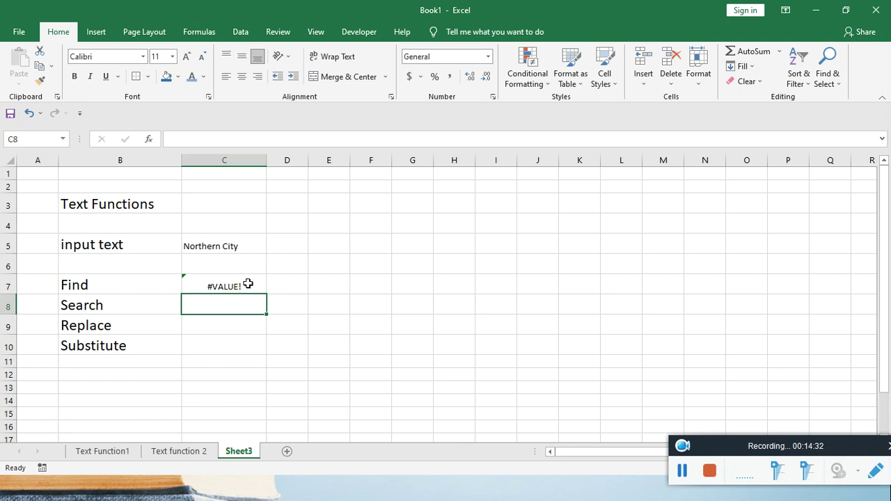
Remove the 0 start-position argument from C7's FIND formula to fix the #VALUE! error.
{"action": "left_click", "coordinate": [247, 284]}
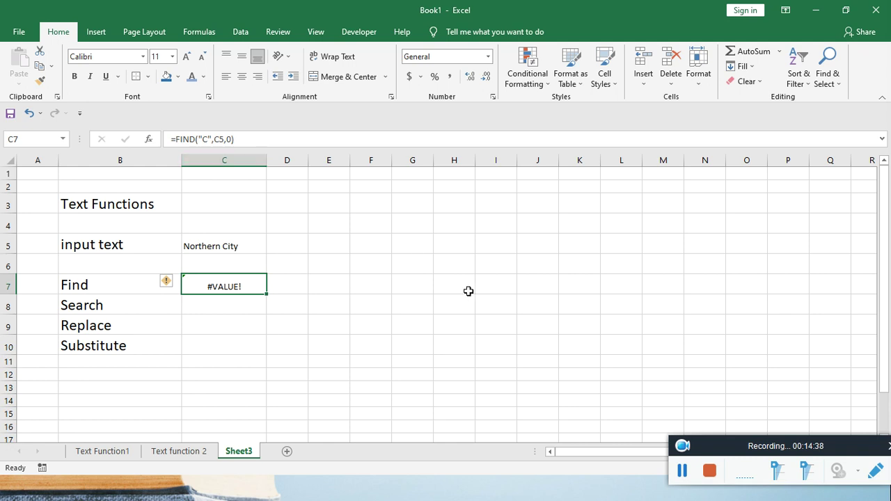
{"action": "left_click", "coordinate": [229, 285]}
{"action": "left_click", "coordinate": [235, 313]}
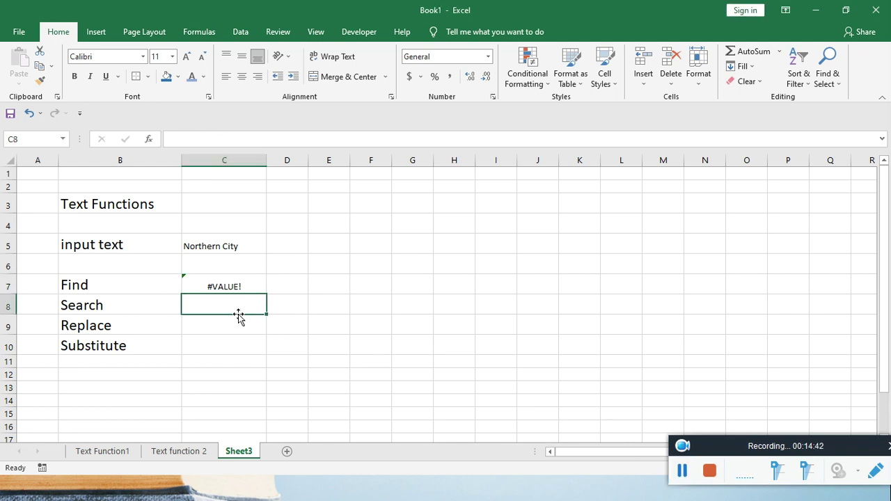
{"action": "left_click", "coordinate": [237, 288]}
{"action": "left_click", "coordinate": [228, 140]}
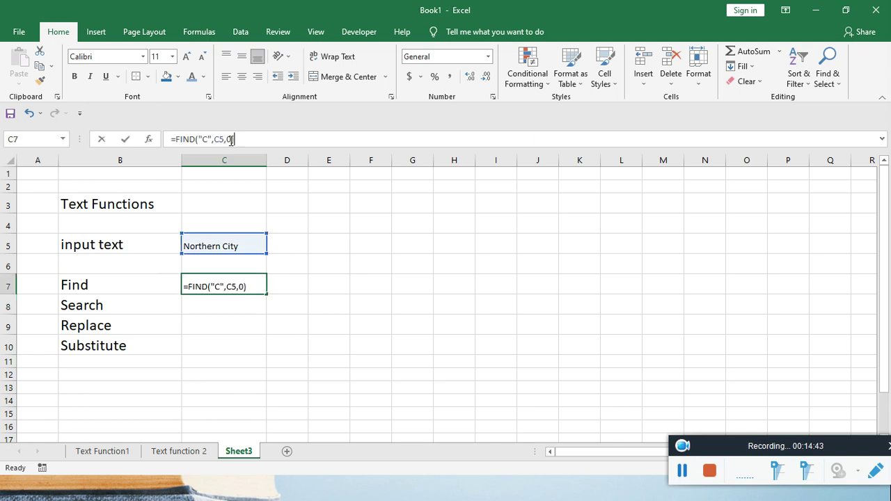
{"action": "key", "text": "BackSpace"}
{"action": "key", "text": "BackSpace"}
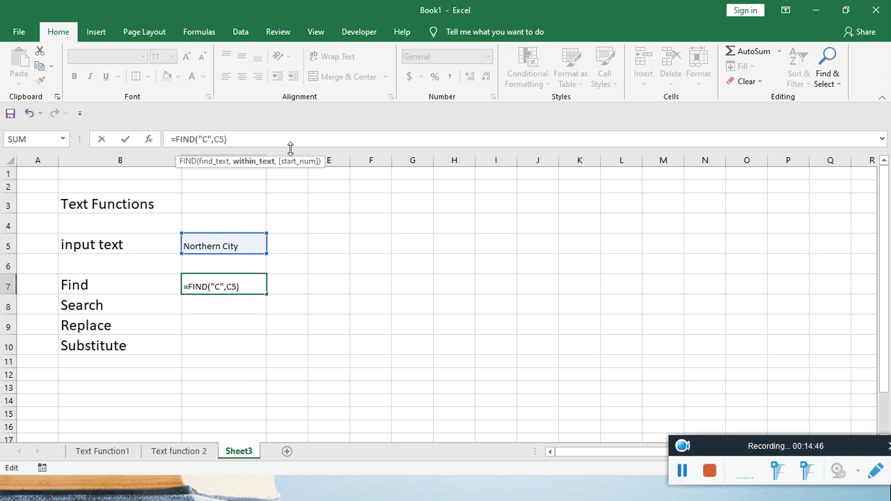
{"action": "key", "text": "Return"}
{"action": "left_click", "coordinate": [250, 282]}
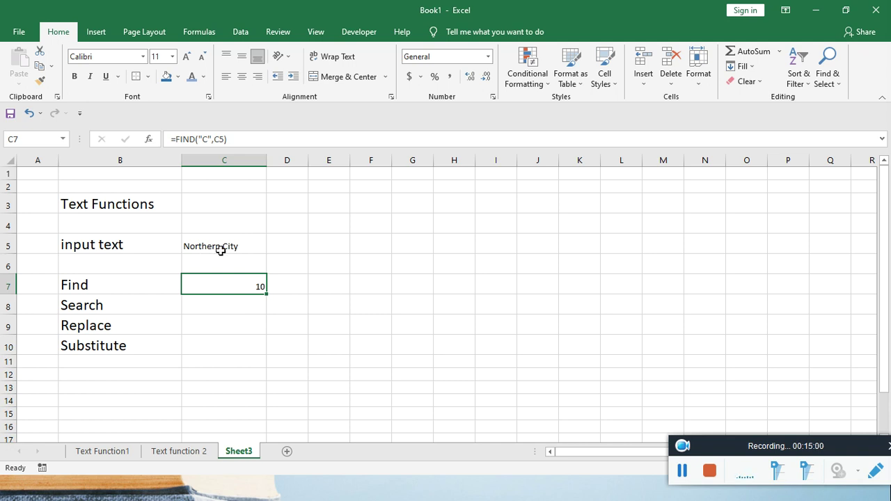
{"action": "left_click", "coordinate": [224, 304]}
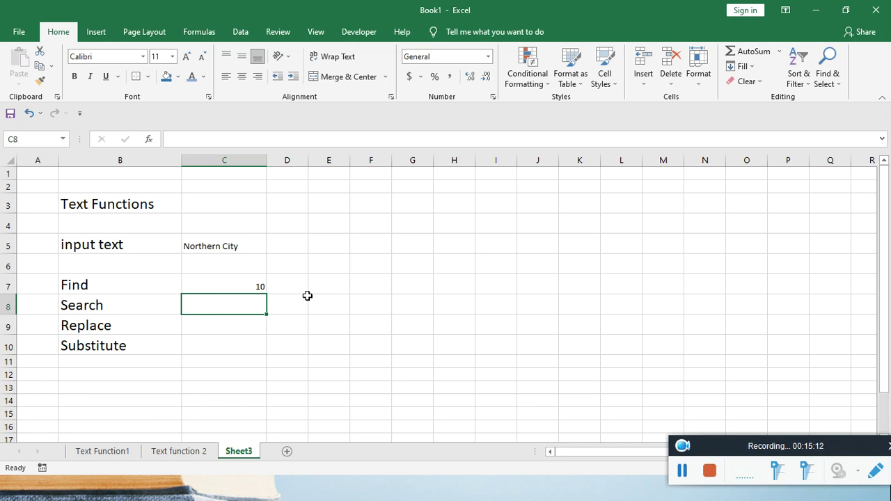
Change C7's formula to =FIND("t",C5) so it returns 4.
{"action": "left_click", "coordinate": [225, 288]}
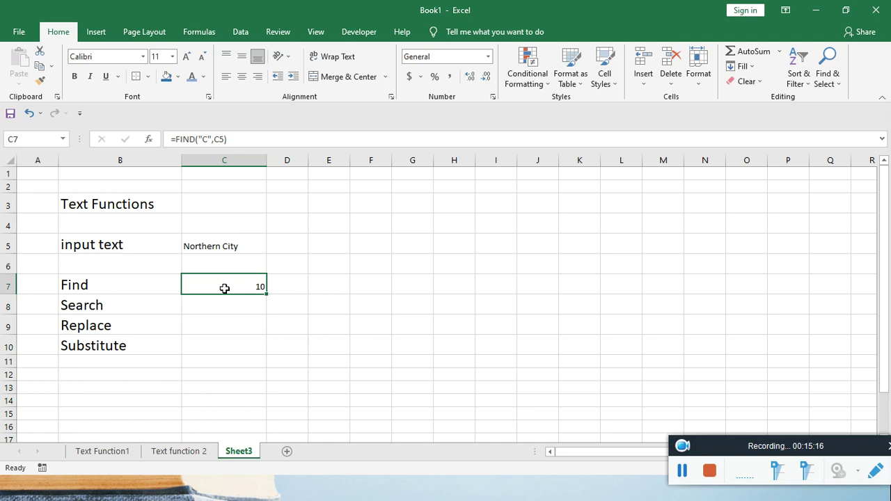
{"action": "double_click", "coordinate": [206, 140]}
{"action": "type", "text": "t"}
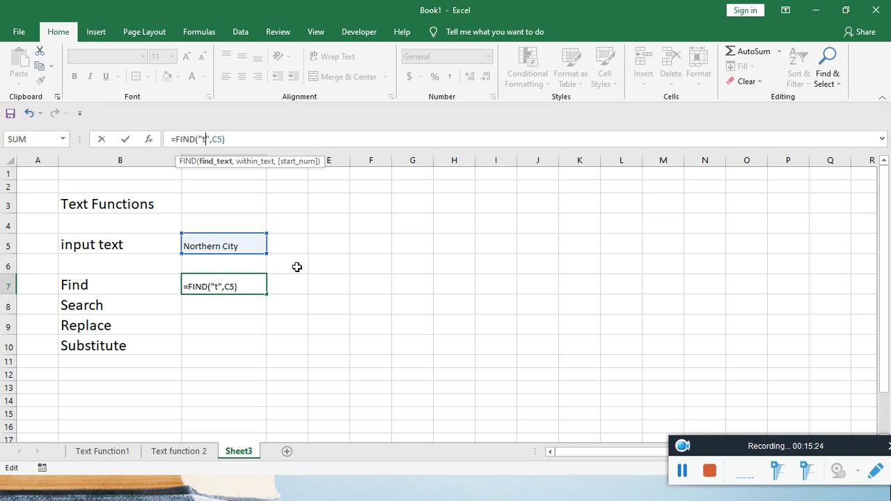
{"action": "key", "text": "Return"}
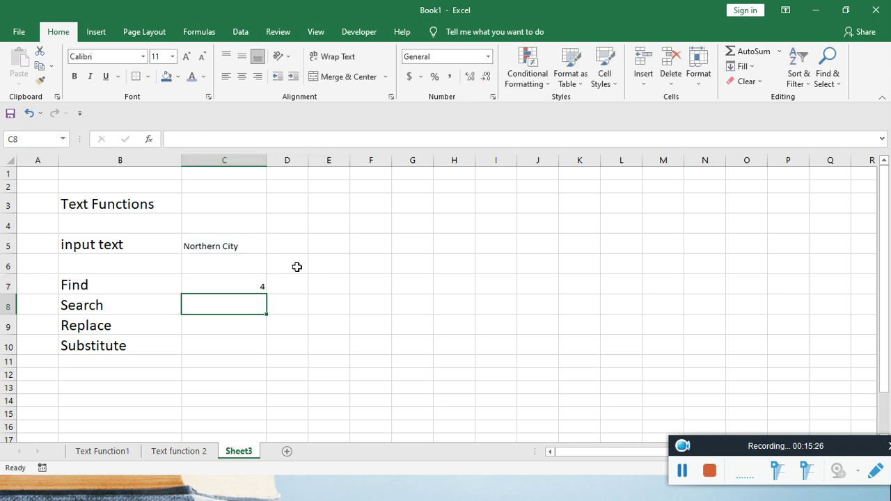
{"action": "left_click", "coordinate": [235, 286]}
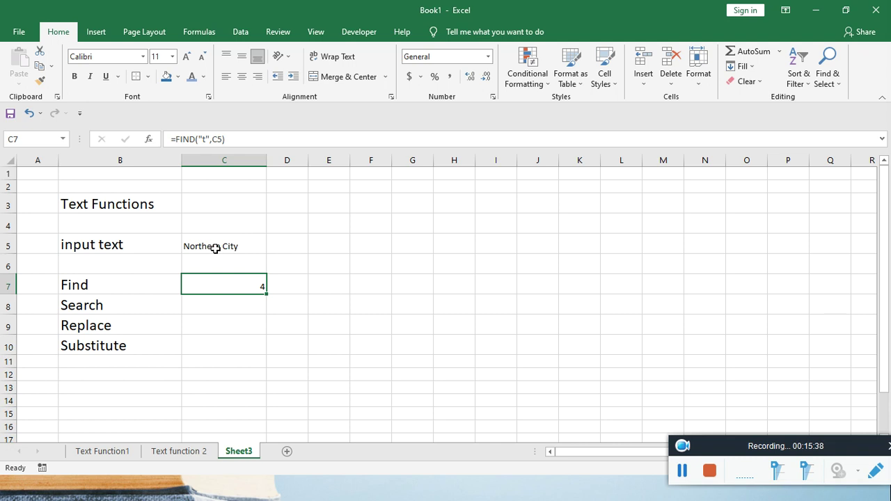
{"action": "left_click", "coordinate": [215, 249]}
Append 'computer' to C5 so it reads Northern City computer.
{"action": "left_click", "coordinate": [241, 141]}
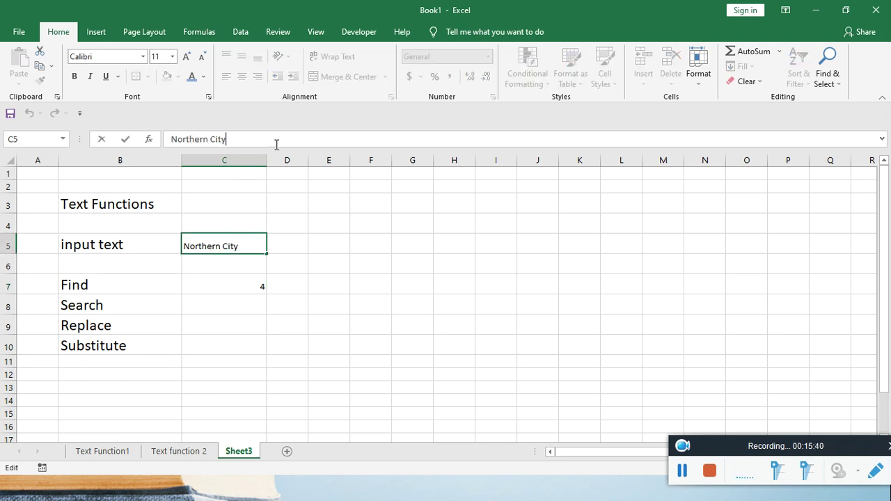
{"action": "type", "text": " computer"}
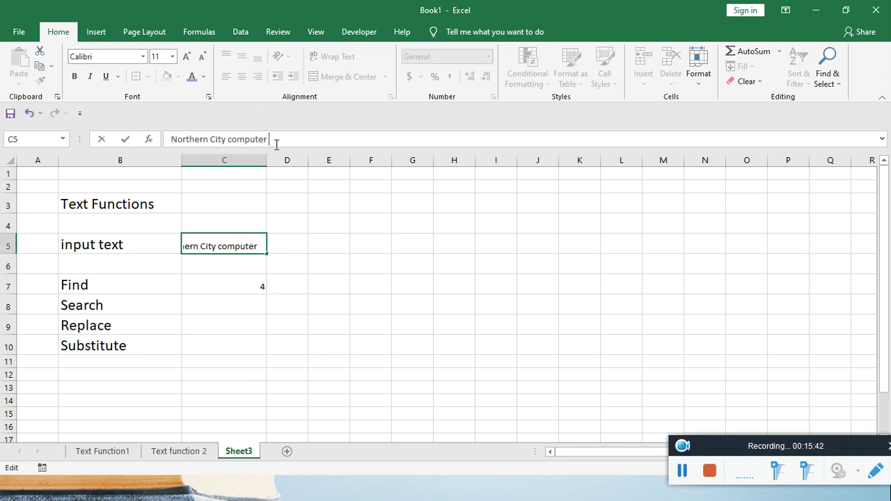
{"action": "key", "text": "Return"}
Change C7's FIND text to lowercase "c", then capital "C", returning 10.
{"action": "left_click", "coordinate": [250, 287]}
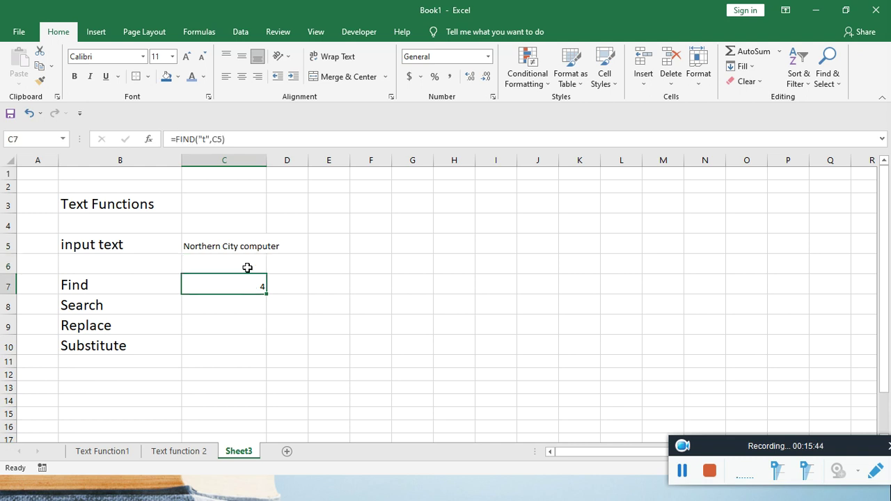
{"action": "left_click", "coordinate": [205, 139]}
{"action": "double_click", "coordinate": [205, 139]}
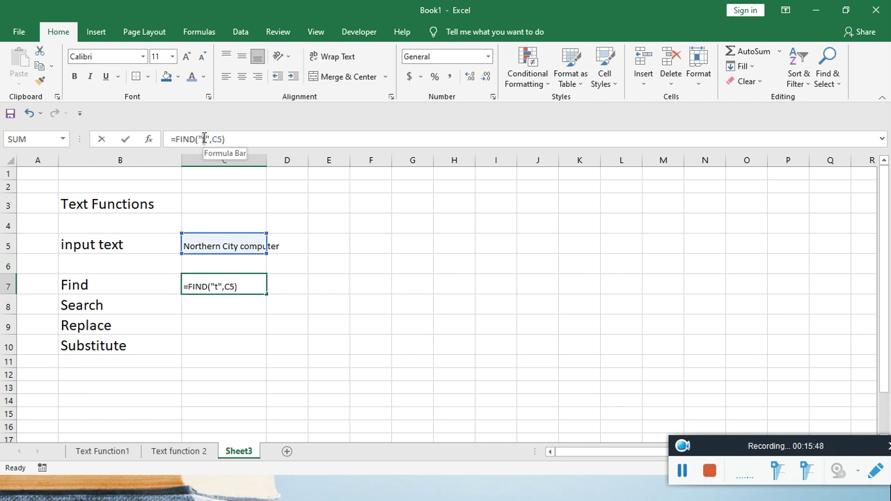
{"action": "type", "text": "c"}
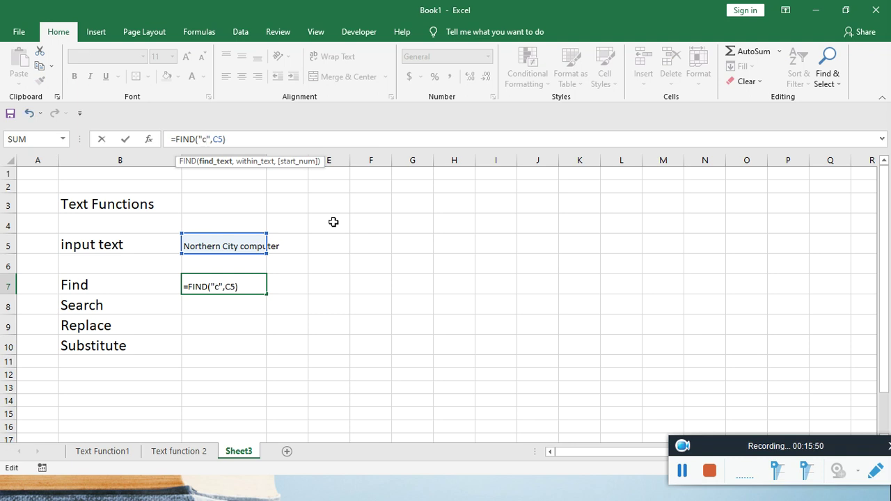
{"action": "key", "text": "Return"}
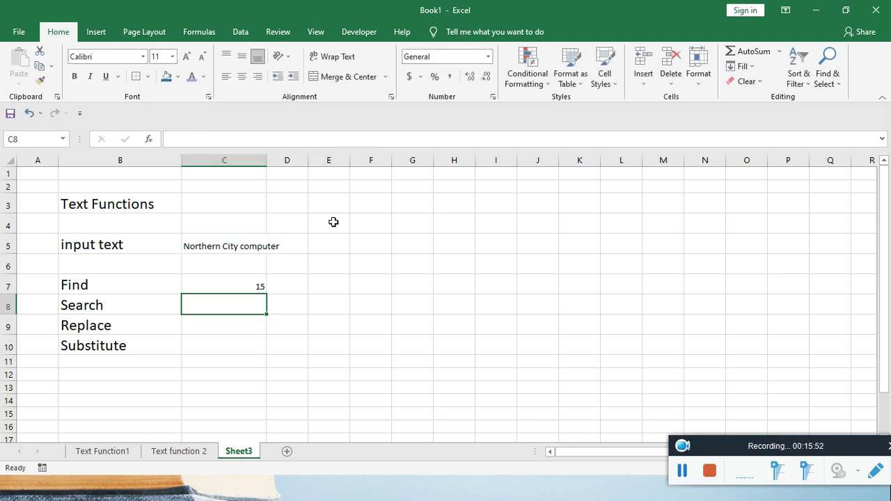
{"action": "left_click", "coordinate": [260, 282]}
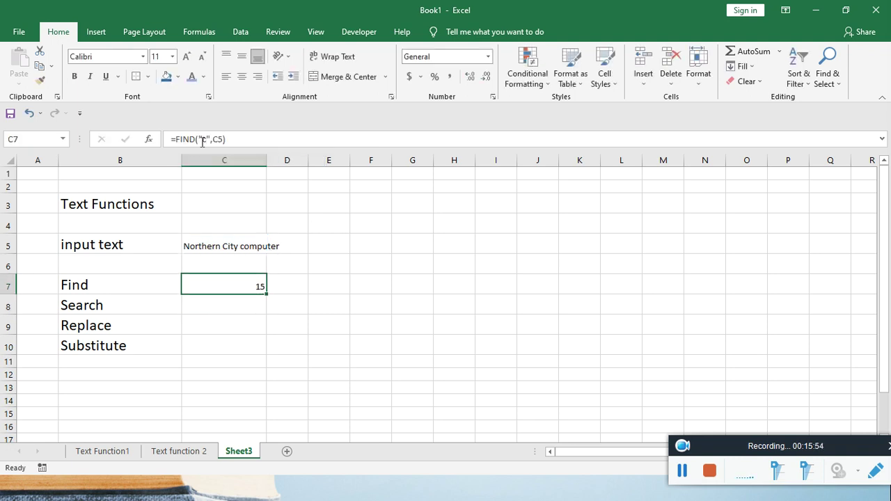
{"action": "left_click", "coordinate": [205, 139]}
{"action": "double_click", "coordinate": [205, 139]}
{"action": "type", "text": "C"}
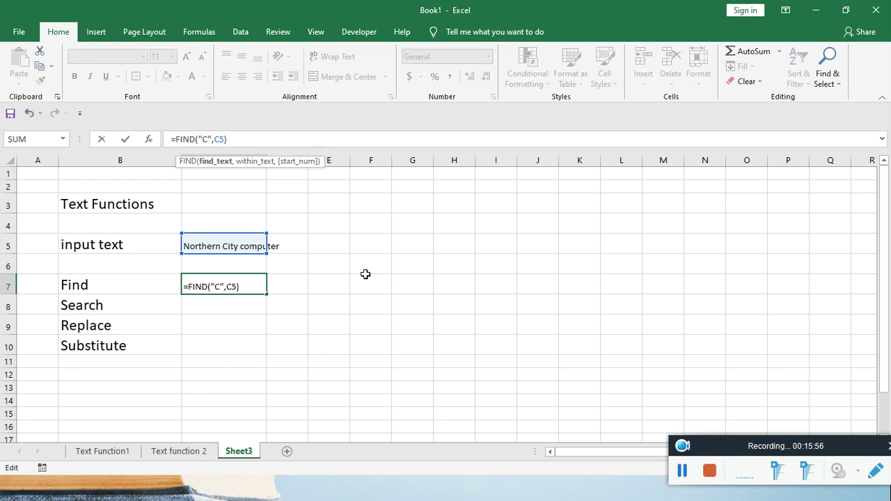
{"action": "key", "text": "Return"}
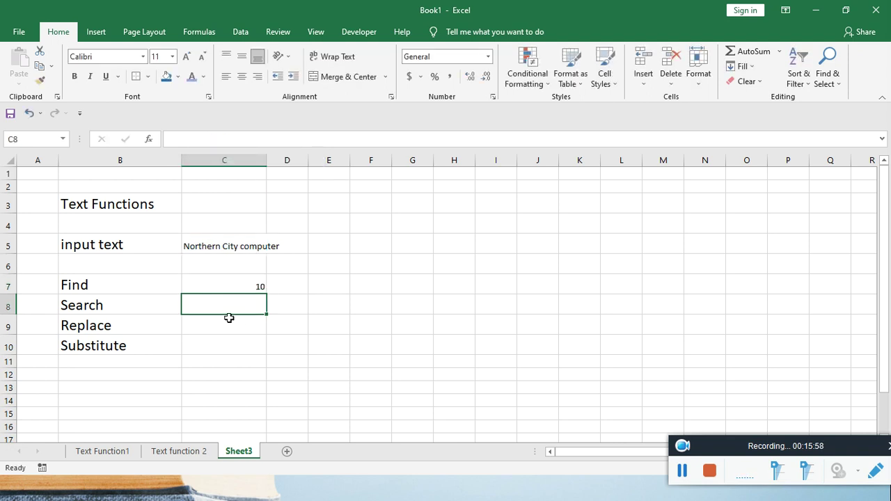
{"action": "type", "text": "="}
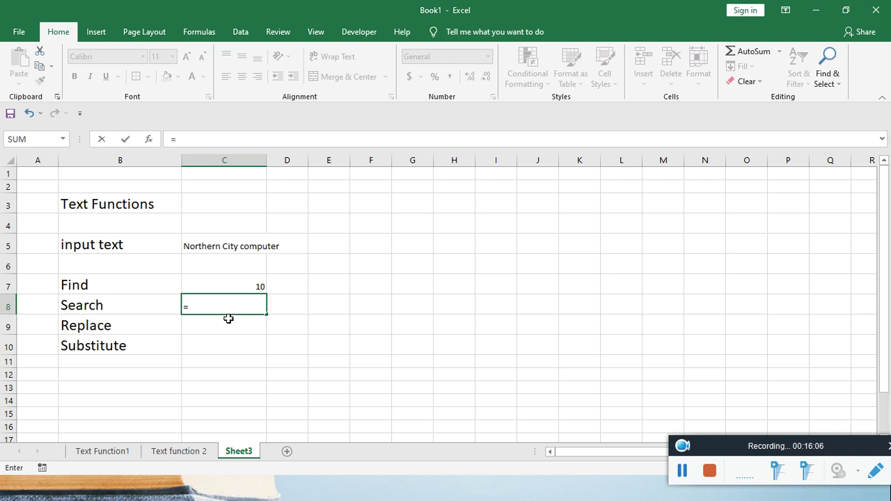
{"action": "type", "text": "search("}
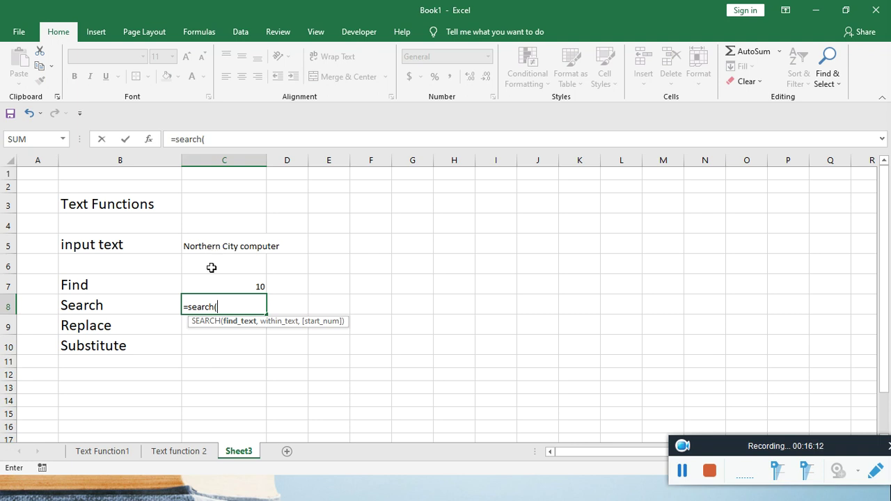
{"action": "type", "text": "\"c"}
{"action": "type", "text": "\""}
{"action": "type", "text": ","}
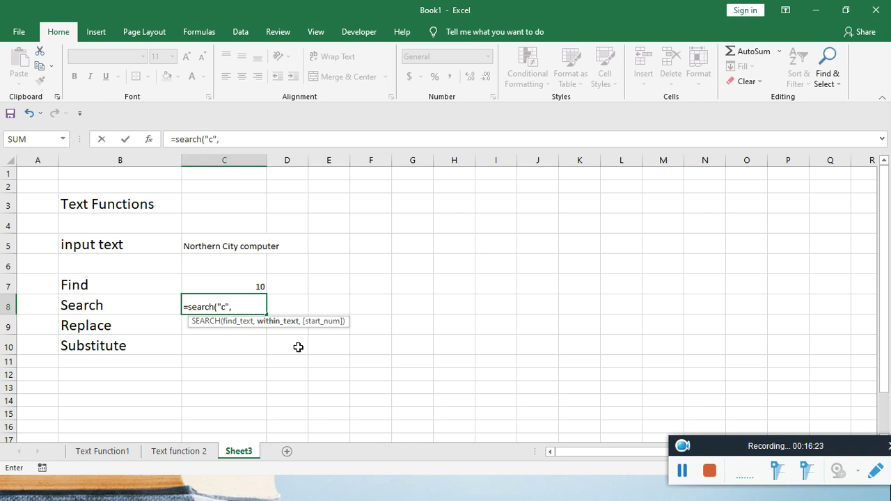
{"action": "left_click", "coordinate": [236, 248]}
{"action": "key", "text": "Return"}
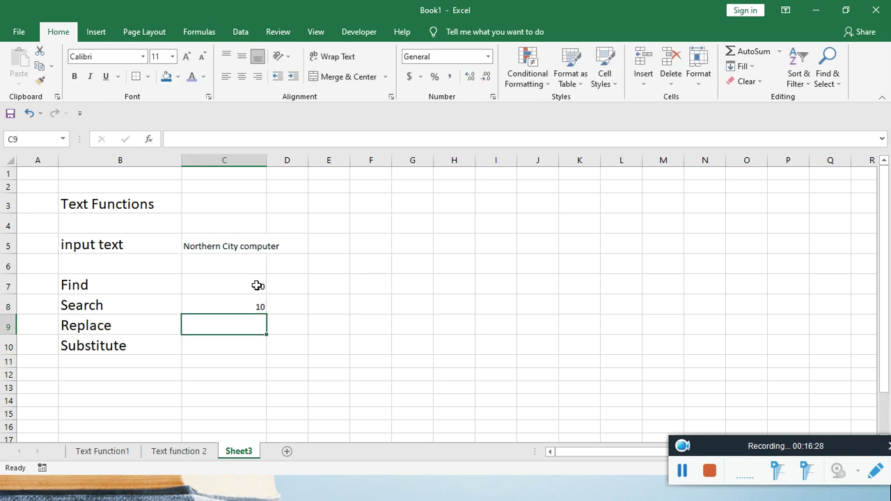
{"action": "left_click", "coordinate": [248, 304]}
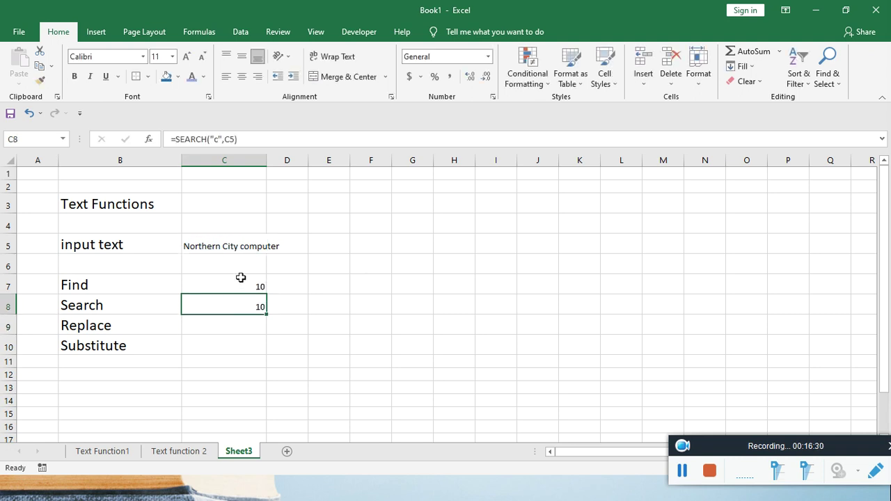
{"action": "left_click", "coordinate": [239, 284]}
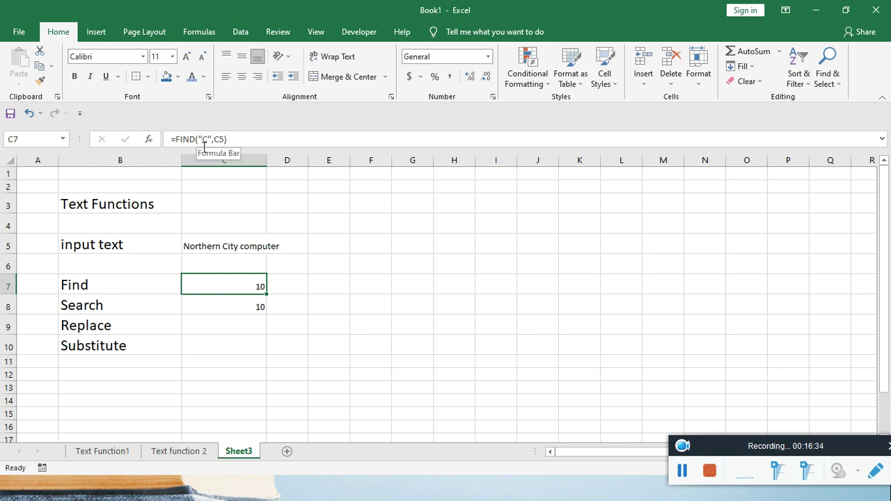
{"action": "left_click", "coordinate": [241, 308]}
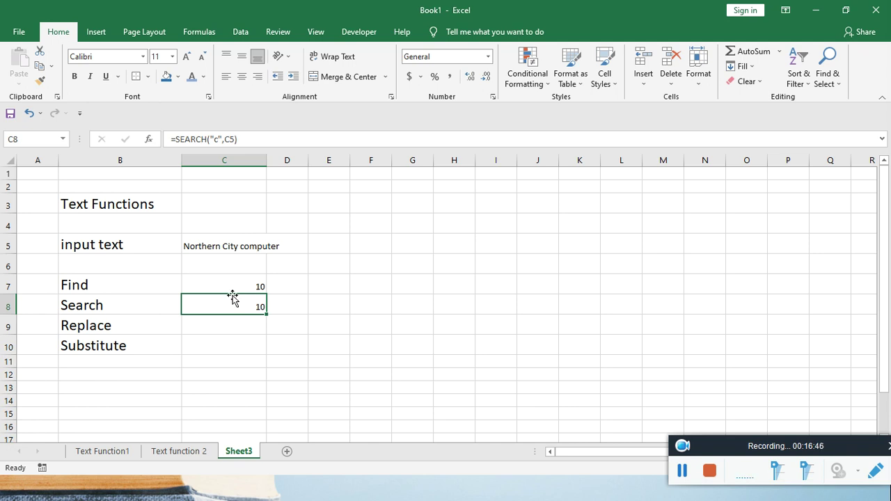
{"action": "left_click", "coordinate": [223, 283]}
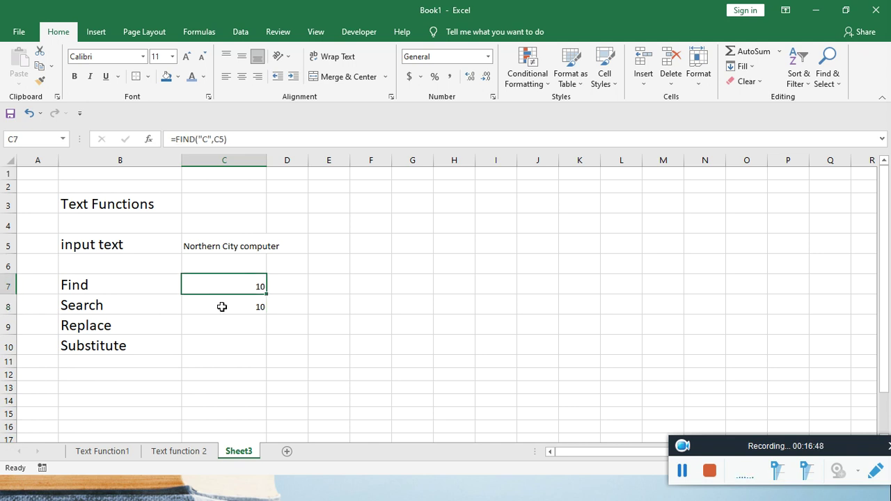
{"action": "left_click", "coordinate": [221, 306]}
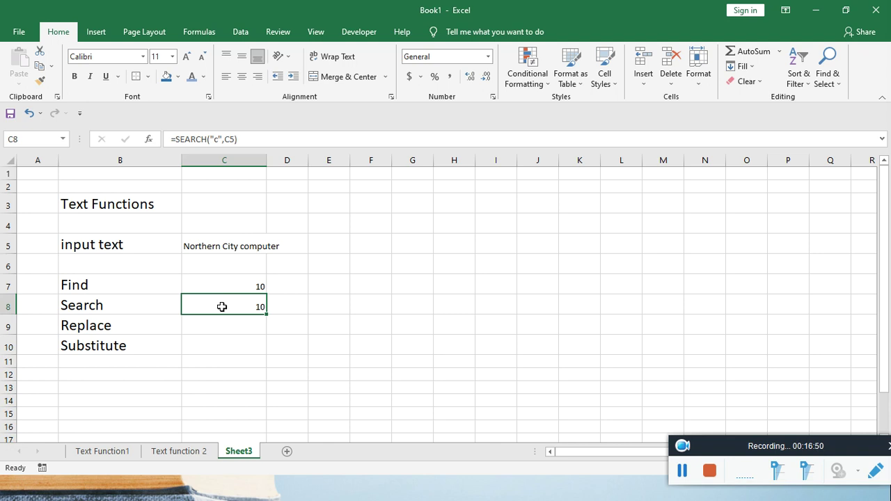
{"action": "left_click", "coordinate": [219, 329]}
Enter =REPLACE(C5,1,3,"Sou") in C9, producing Southern City computer.
{"action": "type", "text": "=re"}
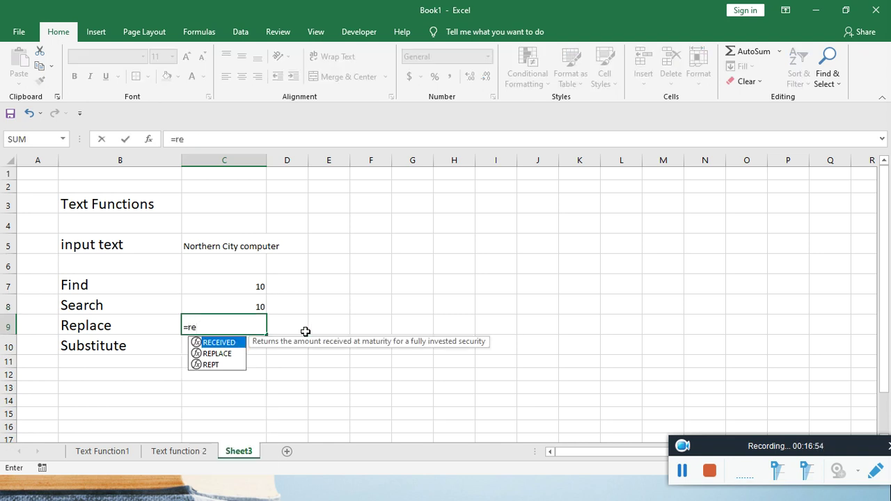
{"action": "type", "text": "place("}
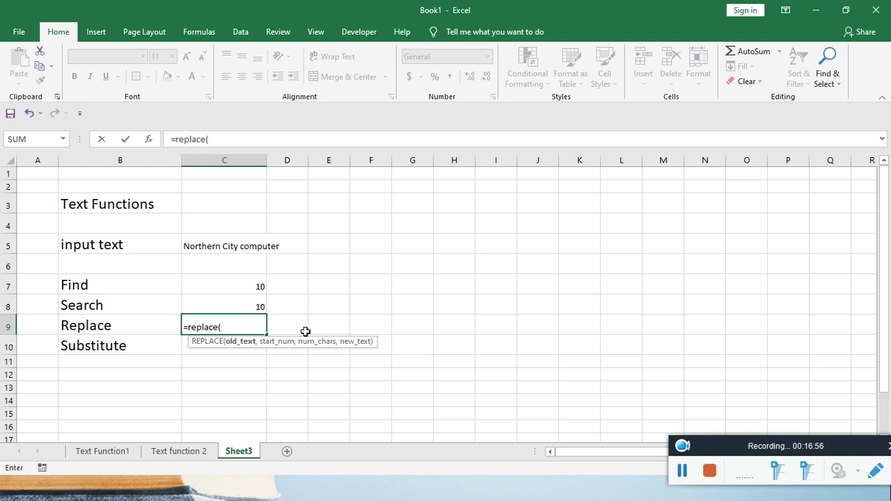
{"action": "left_click", "coordinate": [233, 248]}
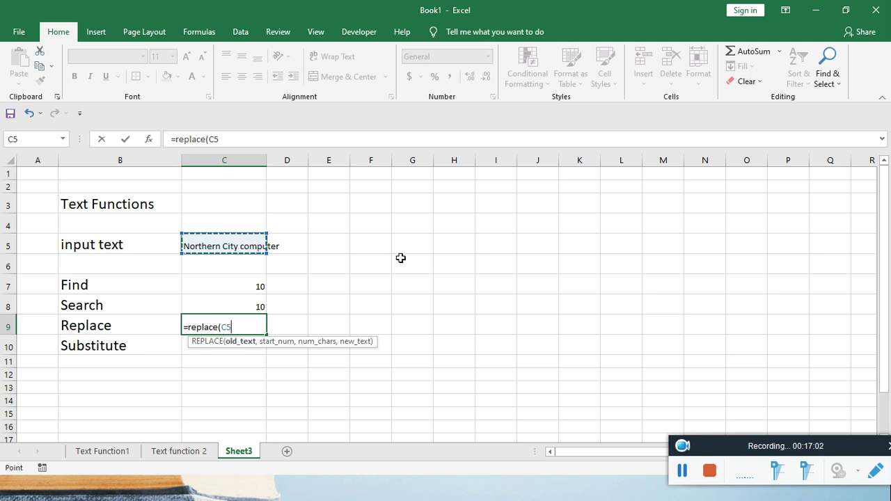
{"action": "type", "text": ","}
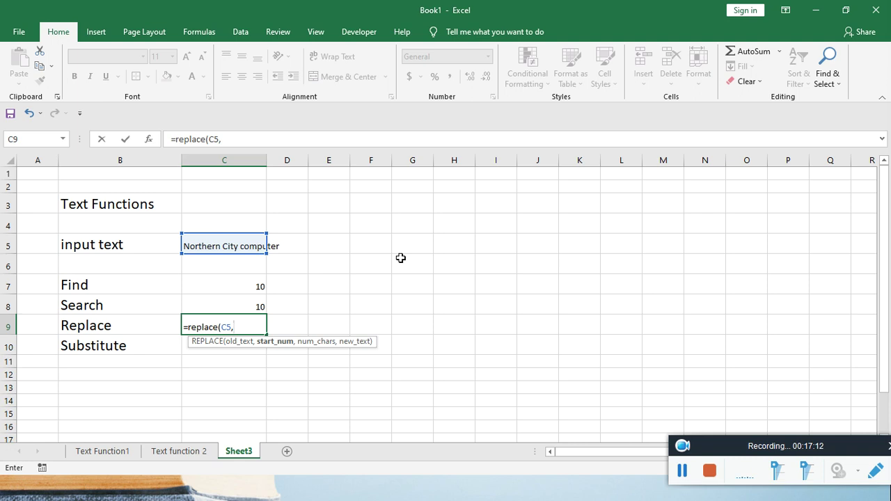
{"action": "type", "text": "1,"}
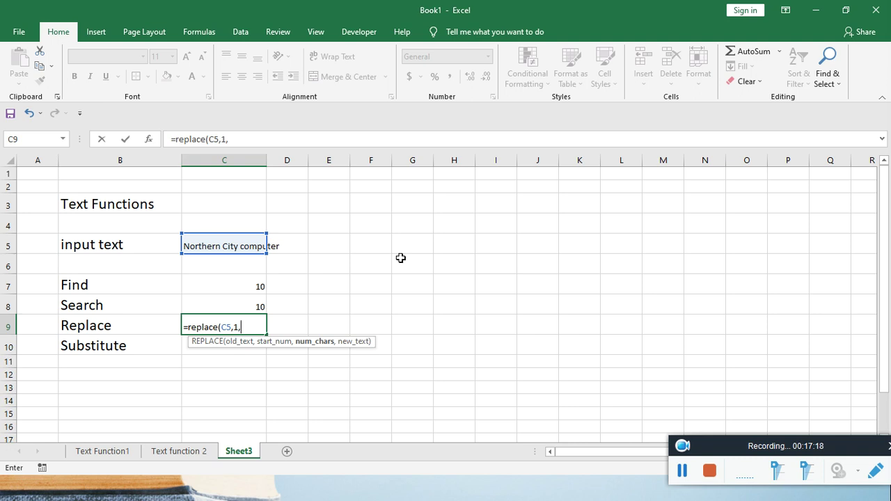
{"action": "type", "text": "3"}
{"action": "type", "text": ","}
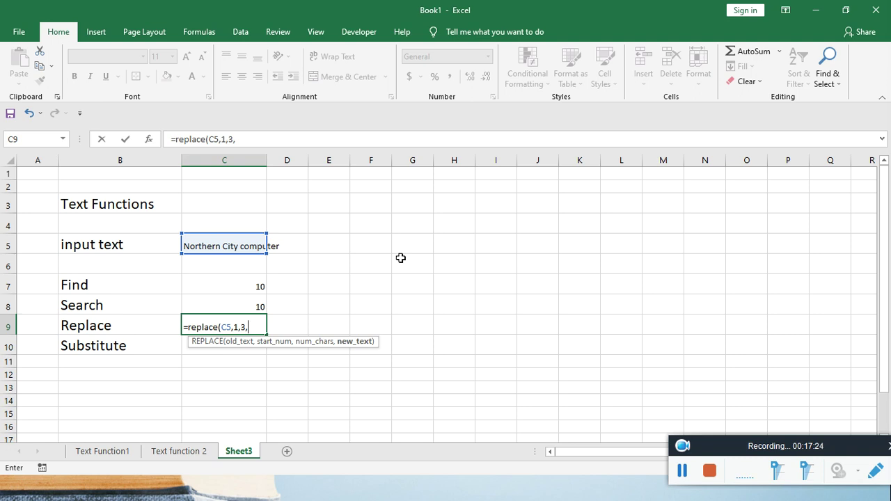
{"action": "type", "text": "\"Sou"}
{"action": "type", "text": "\")"}
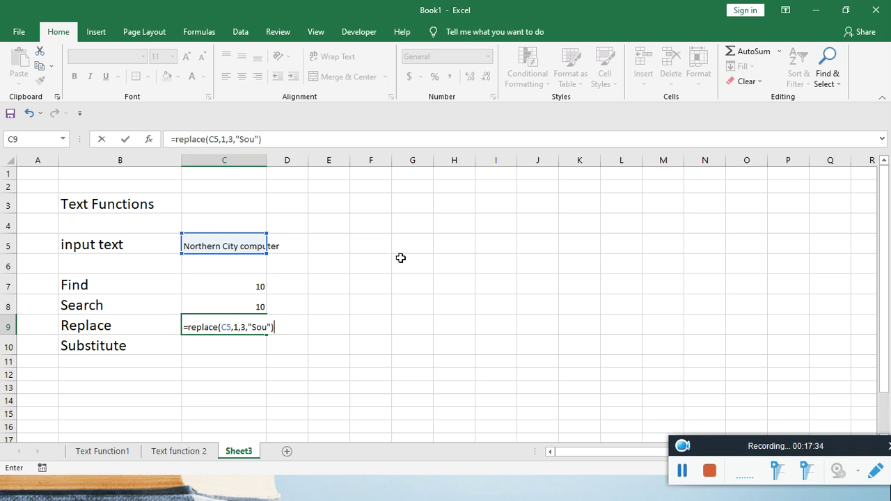
{"action": "key", "text": "Return"}
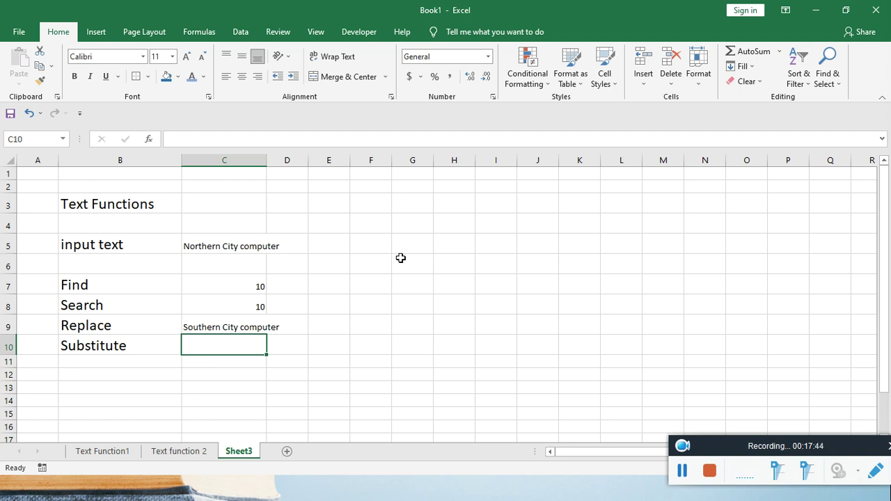
{"action": "left_click", "coordinate": [234, 322]}
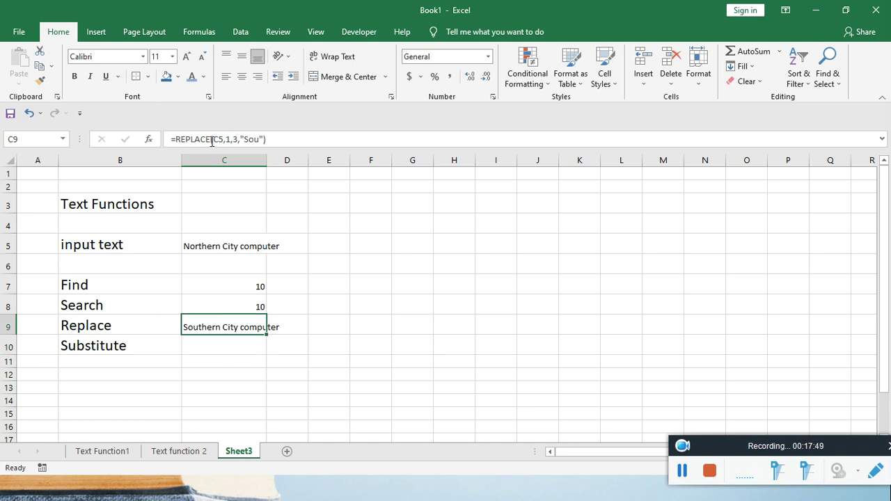
Rewrite C9 as =REPLACE(C5,10,4,"Mega") to return Northern Mega computer.
{"action": "left_click", "coordinate": [238, 140]}
{"action": "left_click", "coordinate": [339, 139]}
{"action": "key", "text": "BackSpace"}
{"action": "key", "text": "BackSpace"}
{"action": "key", "text": "BackSpace"}
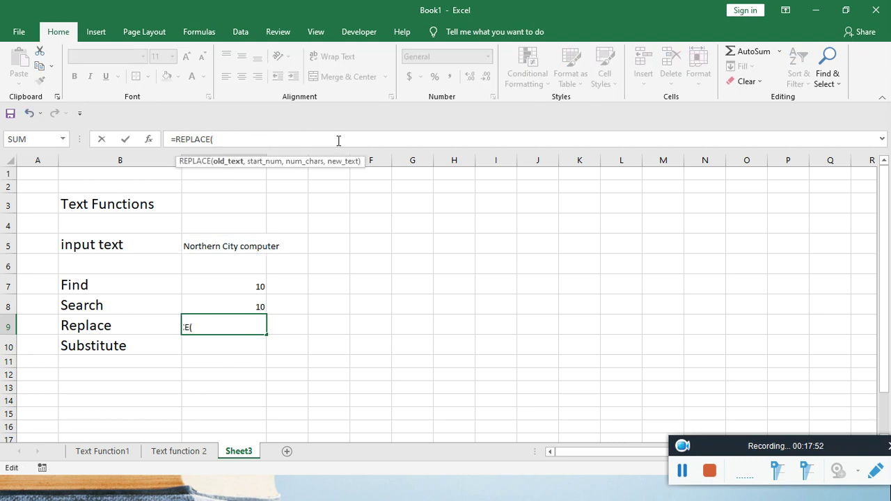
{"action": "left_click", "coordinate": [217, 248]}
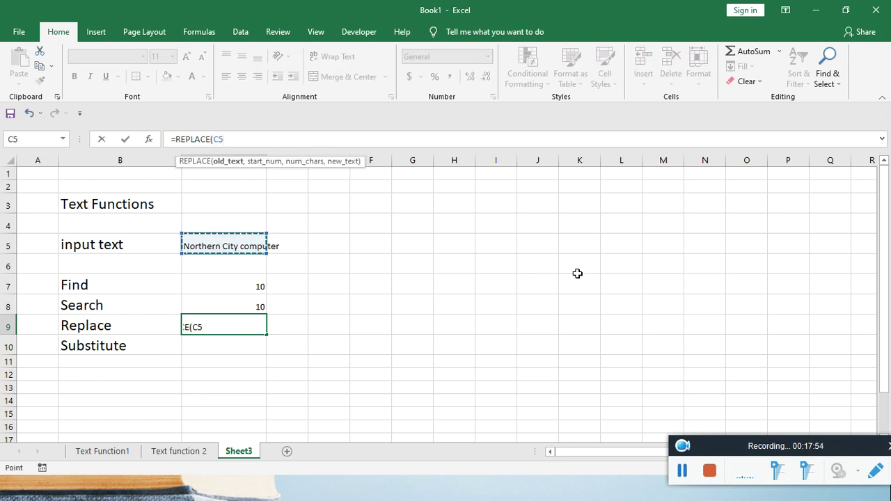
{"action": "type", "text": ","}
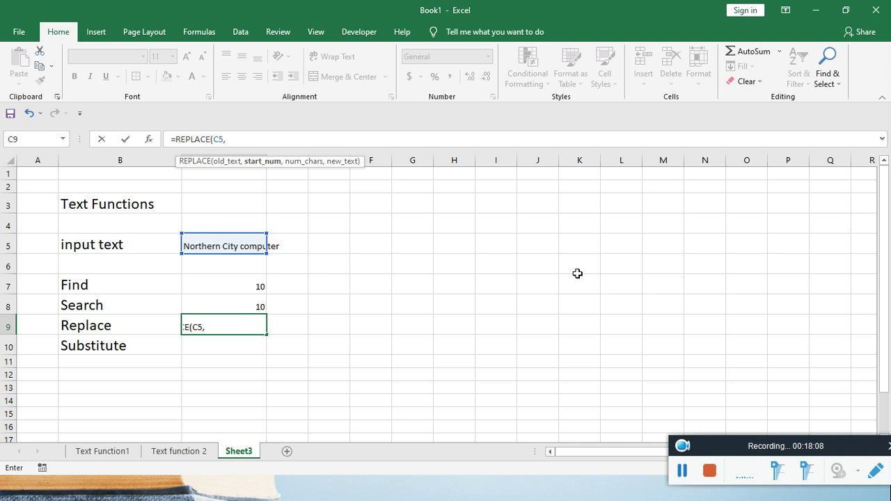
{"action": "type", "text": "10"}
{"action": "type", "text": ",4,\""}
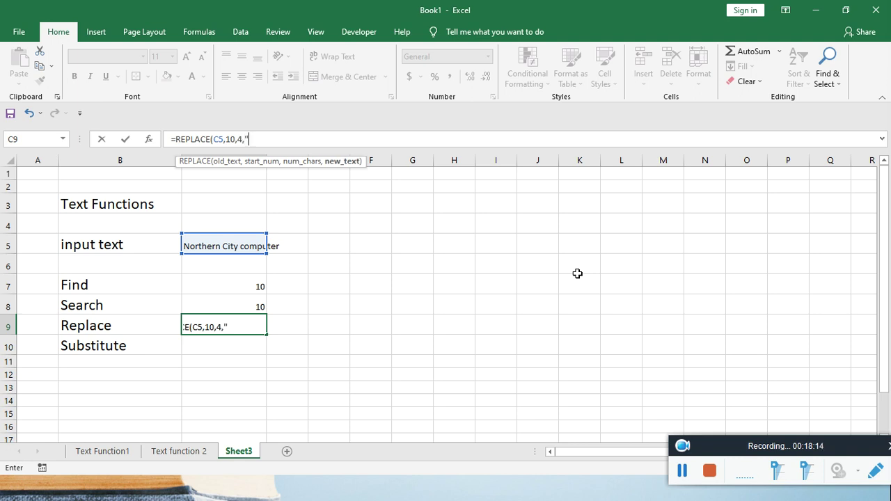
{"action": "type", "text": "Mega\""}
{"action": "type", "text": ")"}
{"action": "key", "text": "Return"}
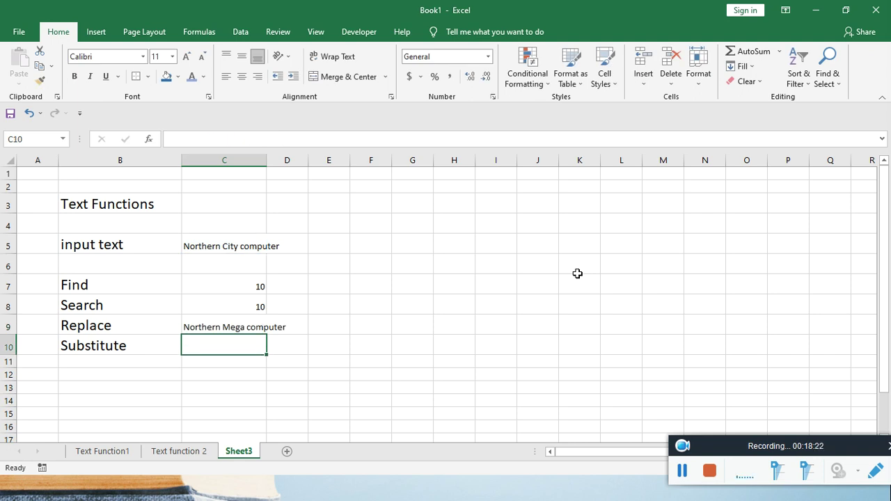
Begin the formula =SUBSTITUTE("Mega",C5, in C10, leaving the remaining arguments for later.
{"action": "type", "text": "=su"}
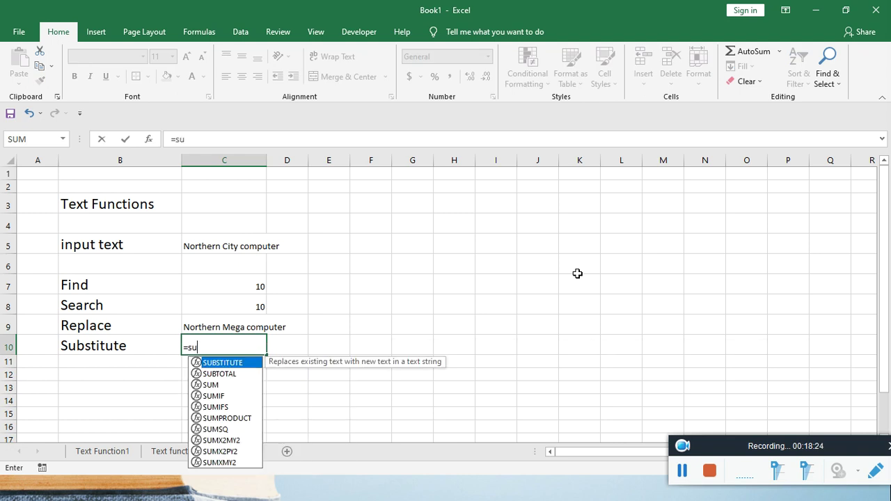
{"action": "type", "text": "b"}
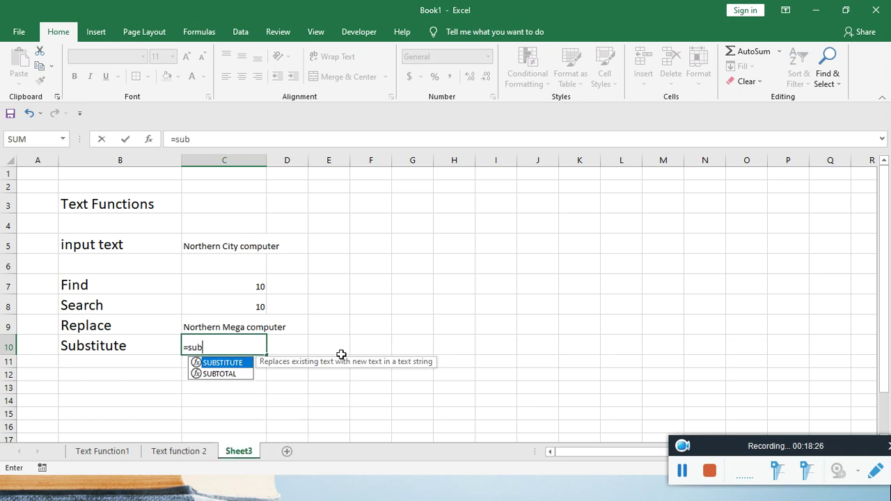
{"action": "double_click", "coordinate": [229, 363]}
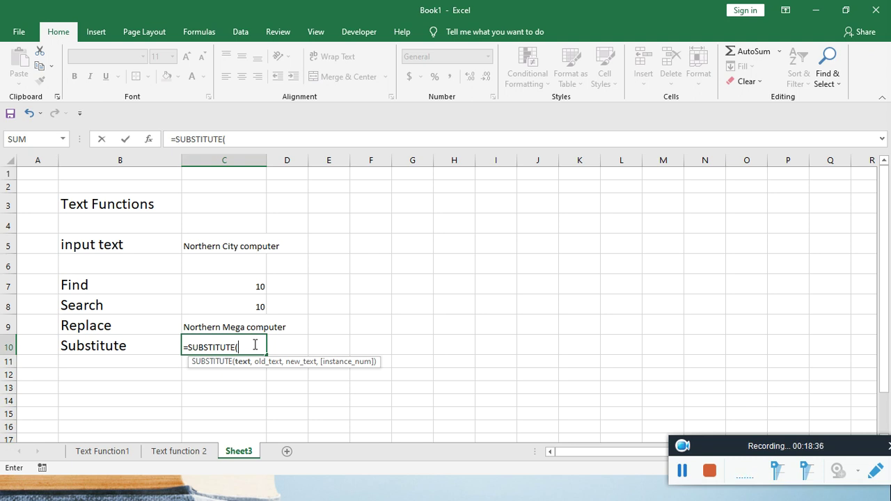
{"action": "type", "text": "\"City\""}
{"action": "key", "text": "BackSpace"}
{"action": "key", "text": "BackSpace"}
{"action": "key", "text": "BackSpace"}
{"action": "key", "text": "BackSpace"}
{"action": "key", "text": "BackSpace"}
{"action": "type", "text": "Mega\","}
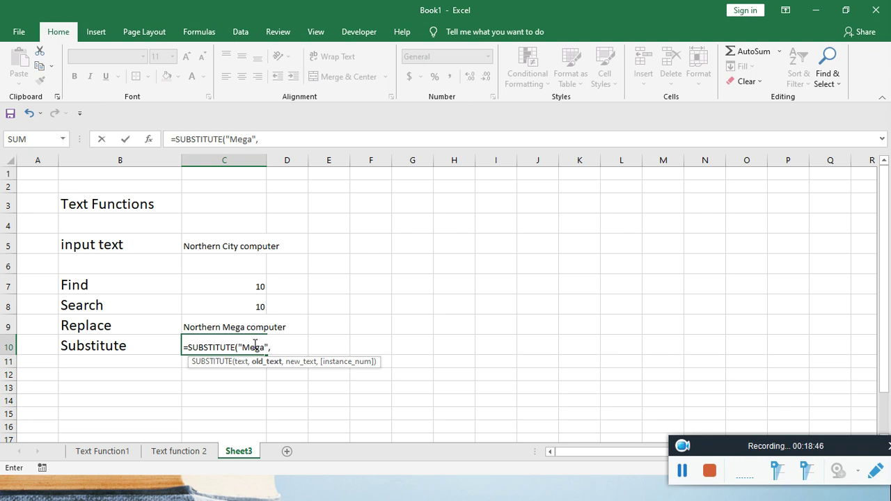
{"action": "left_click", "coordinate": [224, 249]}
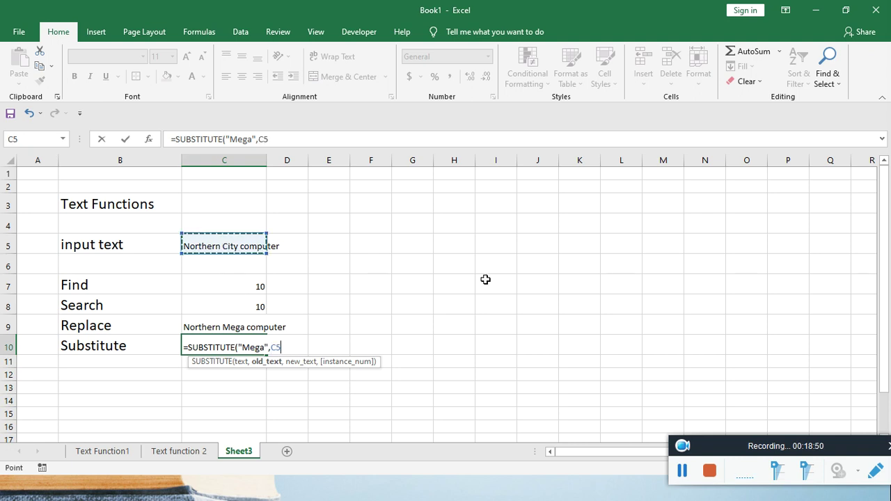
{"action": "type", "text": ","}
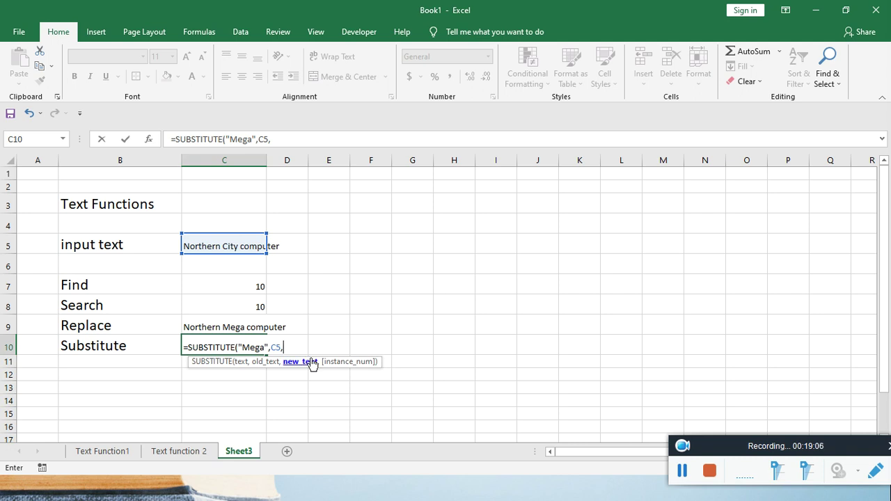
{"action": "left_click_drag", "start_coordinate": [265, 348], "coordinate": [242, 348]}
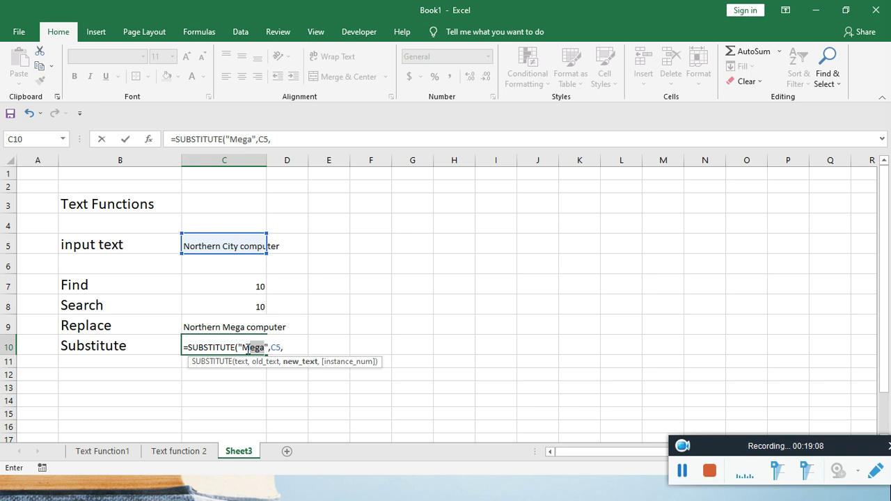
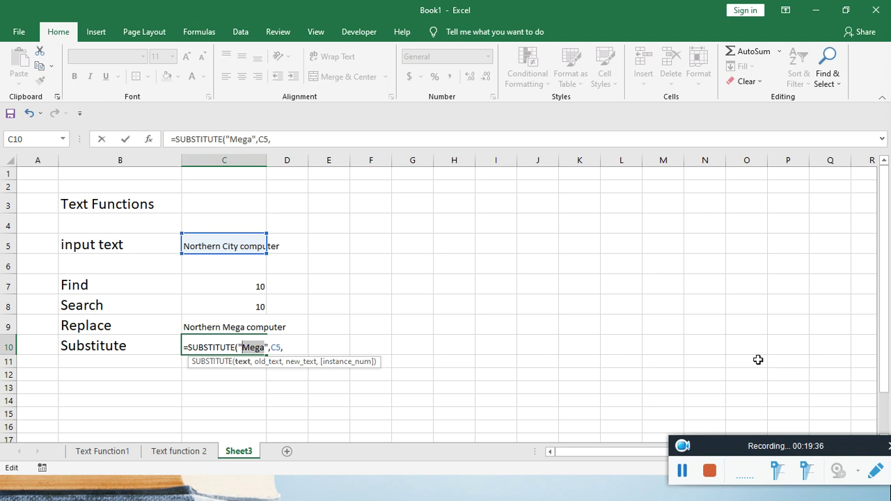
Complete C10's formula as =SUBSTITUTE("Northern",C5,"Southern") and reselect C10 to check it.
{"action": "type", "text": "Northern"}
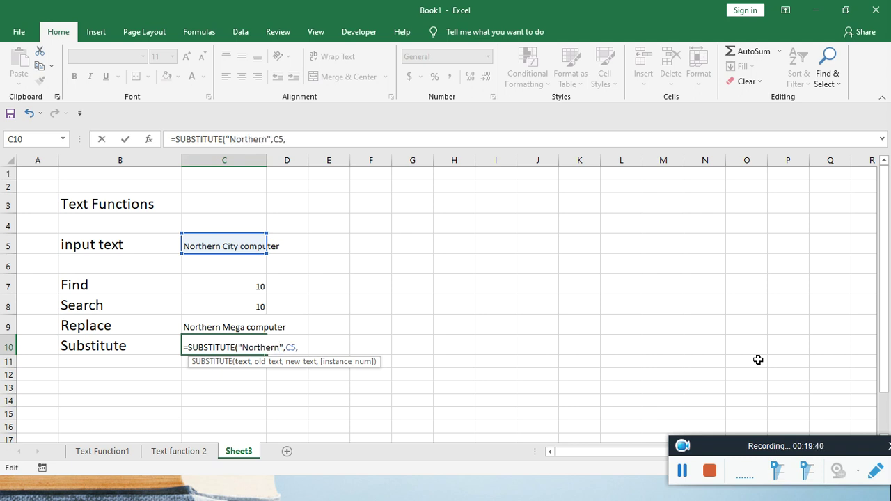
{"action": "left_click", "coordinate": [304, 348]}
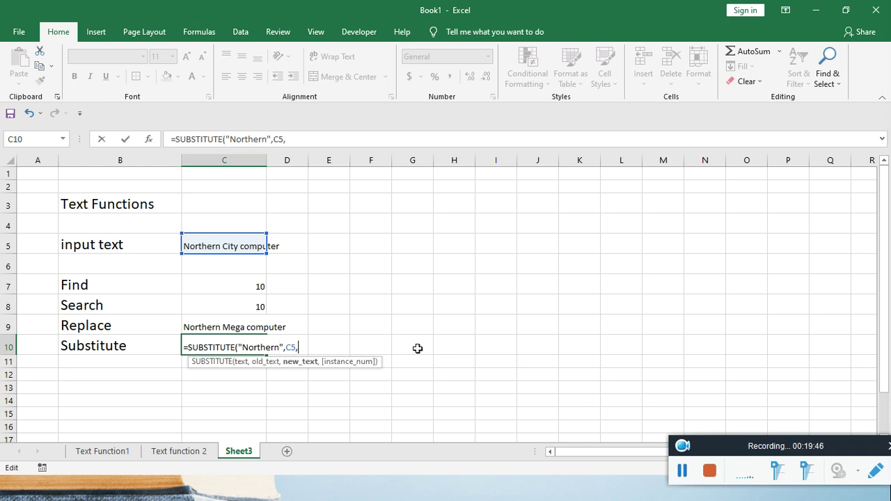
{"action": "type", "text": "\"Southern\""}
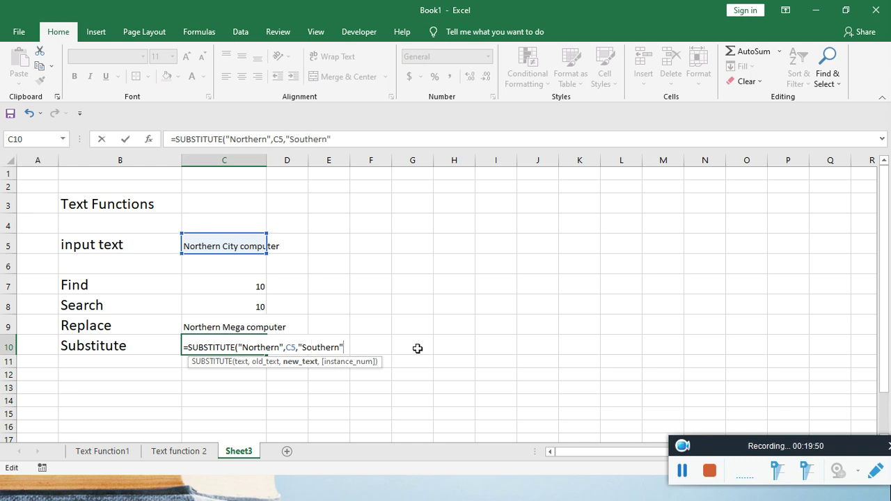
{"action": "type", "text": ")"}
{"action": "key", "text": "Return"}
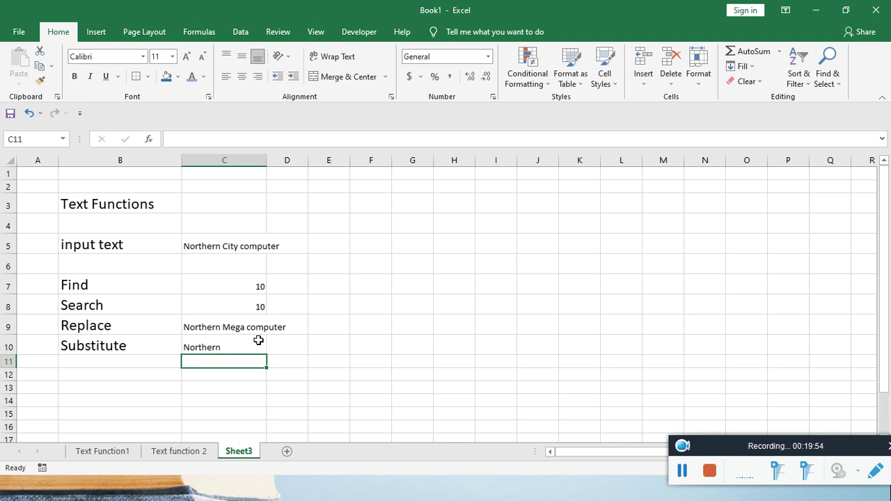
{"action": "left_click", "coordinate": [234, 346]}
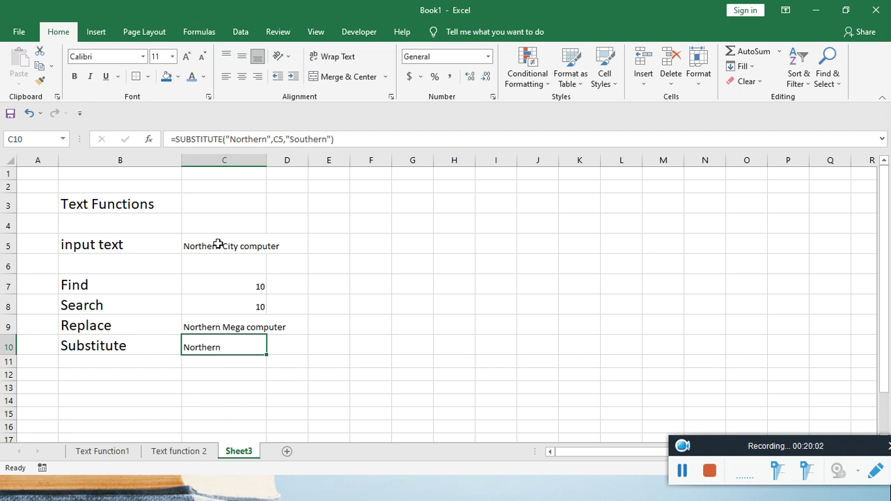
Re-enter C10's SUBSTITUTE formula with the "Southern" argument restored, then widen column C.
{"action": "left_click_drag", "start_coordinate": [285, 139], "coordinate": [331, 138]}
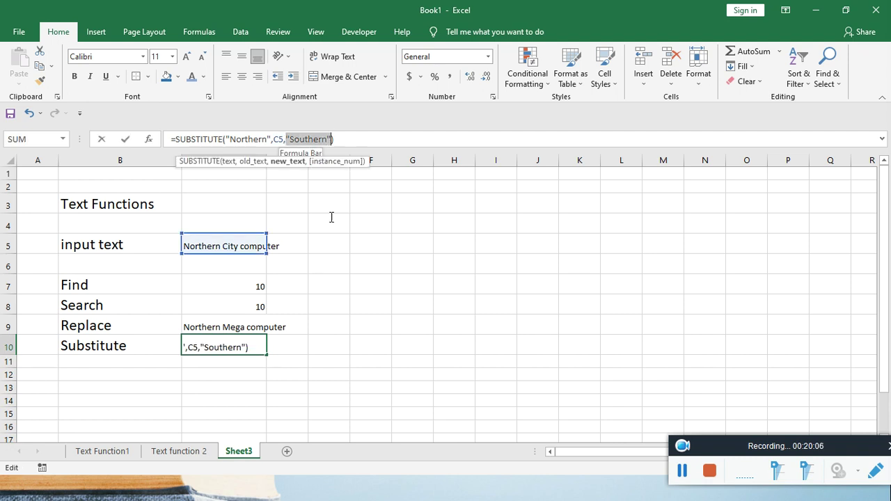
{"action": "key", "text": "Delete"}
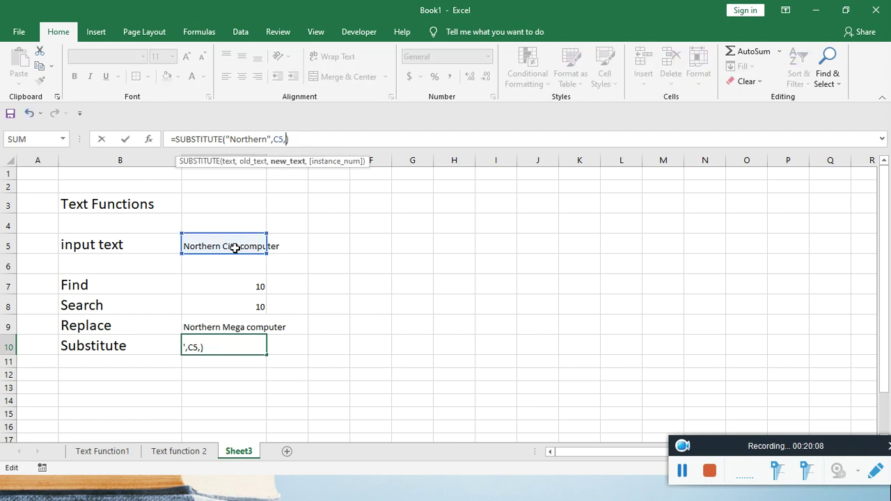
{"action": "left_click", "coordinate": [231, 247]}
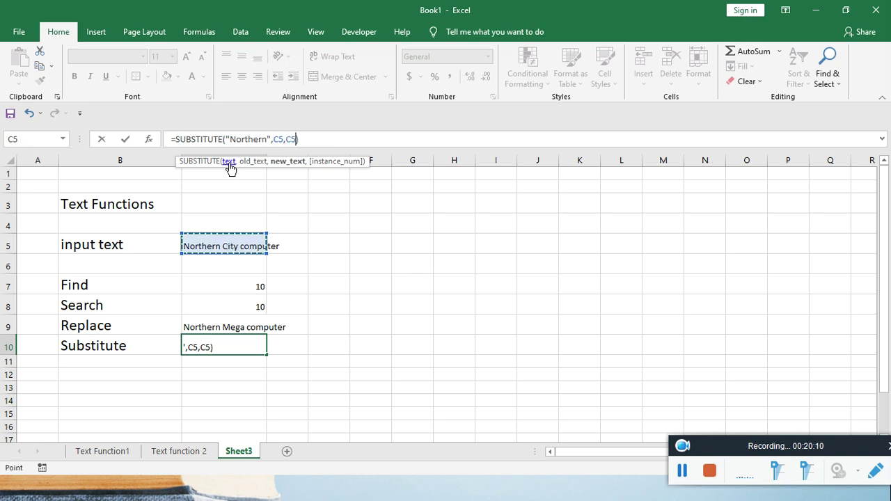
{"action": "double_click", "coordinate": [291, 139]}
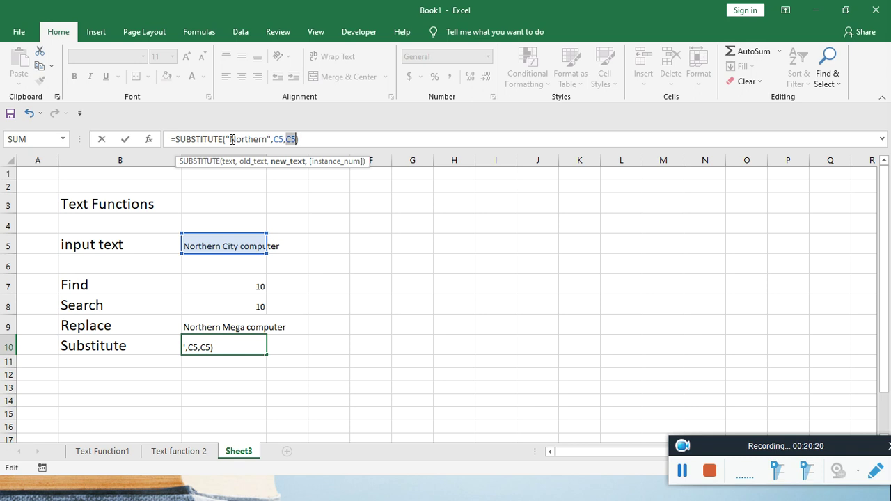
{"action": "left_click_drag", "start_coordinate": [231, 139], "coordinate": [298, 140]}
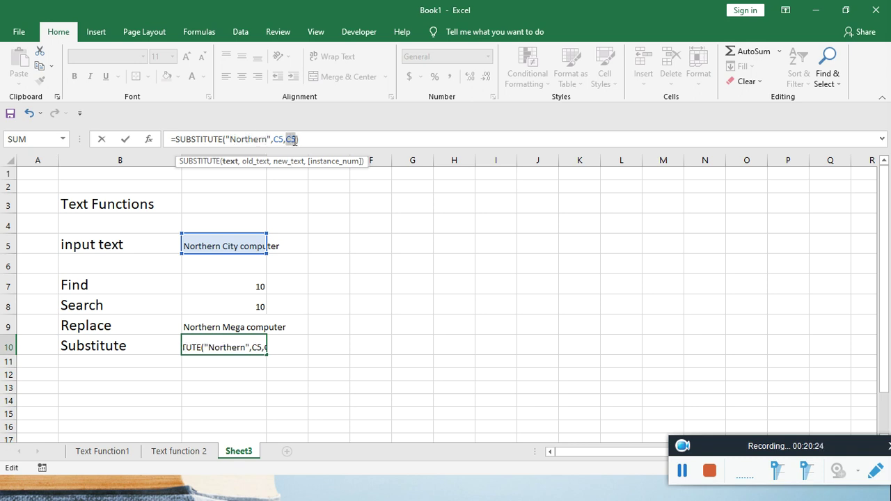
{"action": "key", "text": "BackSpace"}
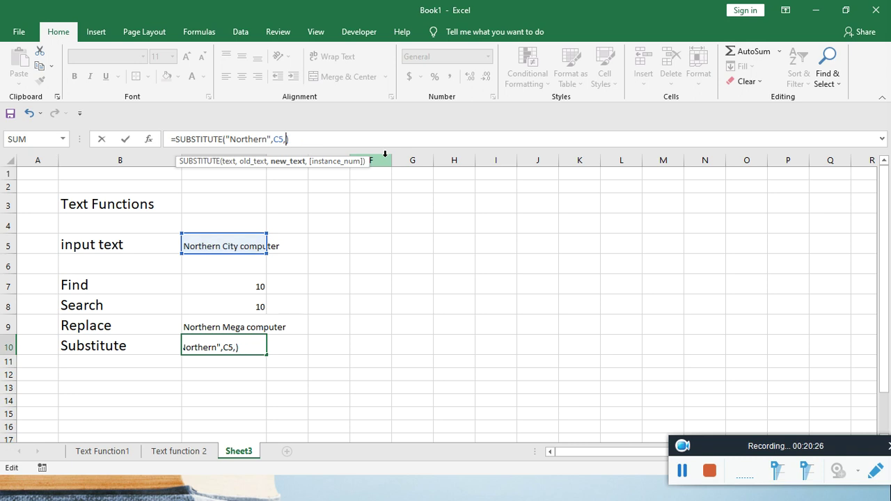
{"action": "type", "text": "\""}
{"action": "type", "text": "Southern\""}
{"action": "key", "text": "Return"}
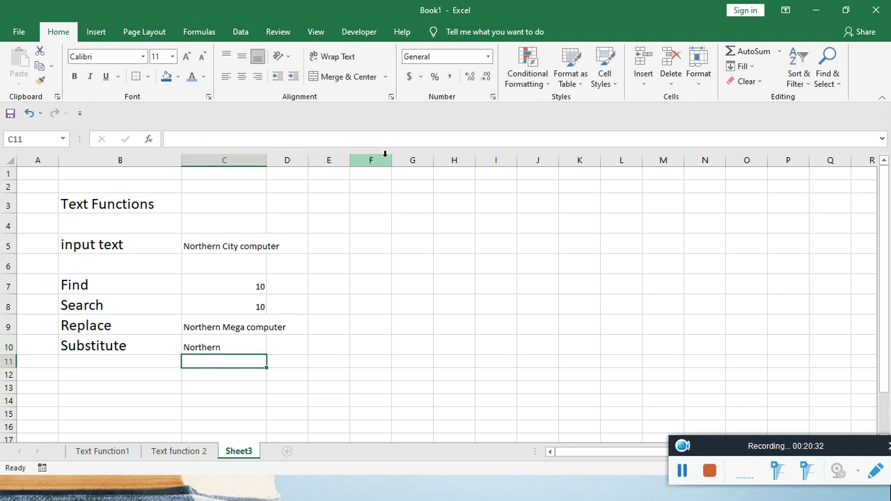
{"action": "left_click_drag", "start_coordinate": [267, 160], "coordinate": [341, 160]}
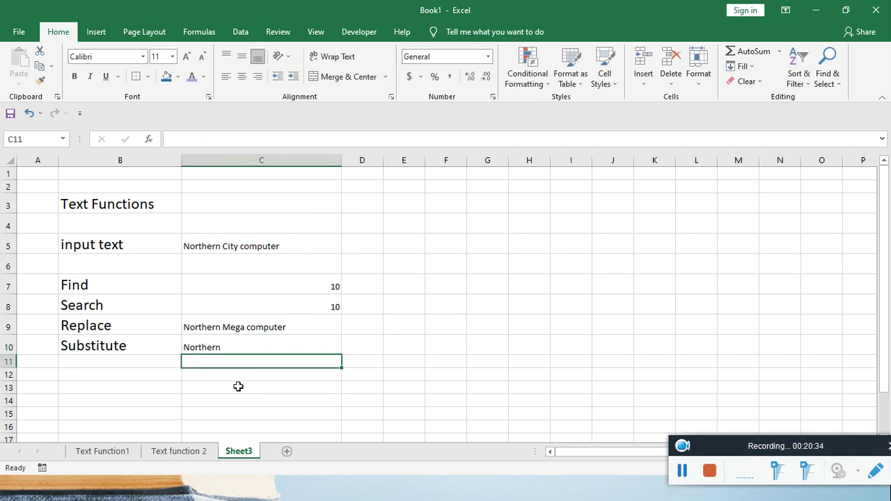
In C10's formula, replace the Northern argument with "e" and Southern with "a".
{"action": "left_click", "coordinate": [221, 348]}
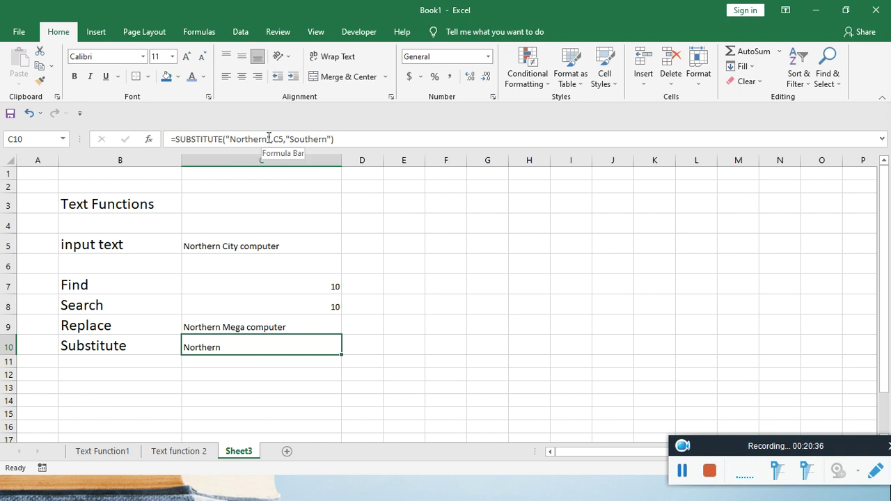
{"action": "left_click_drag", "start_coordinate": [268, 138], "coordinate": [230, 139]}
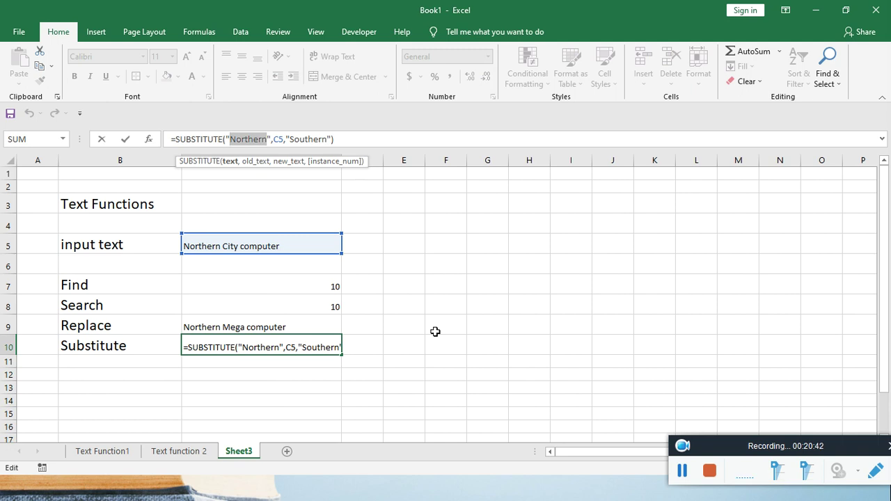
{"action": "type", "text": "e"}
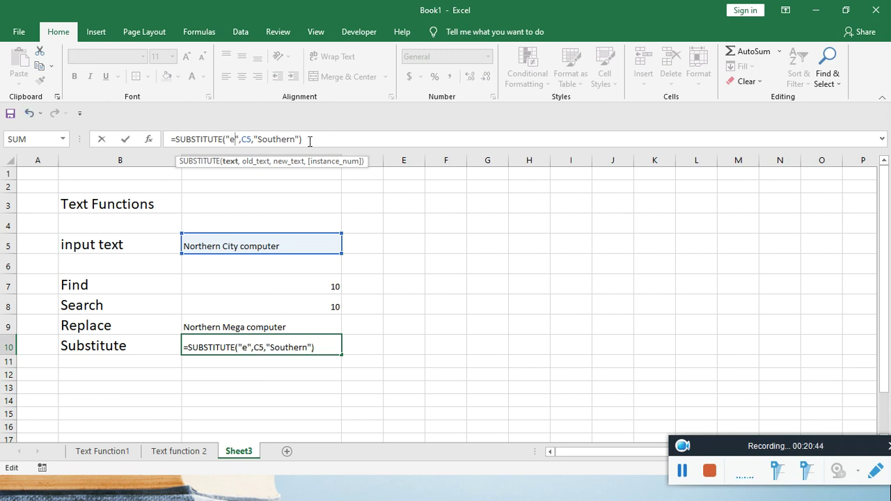
{"action": "left_click_drag", "start_coordinate": [295, 139], "coordinate": [263, 139]}
{"action": "type", "text": "a"}
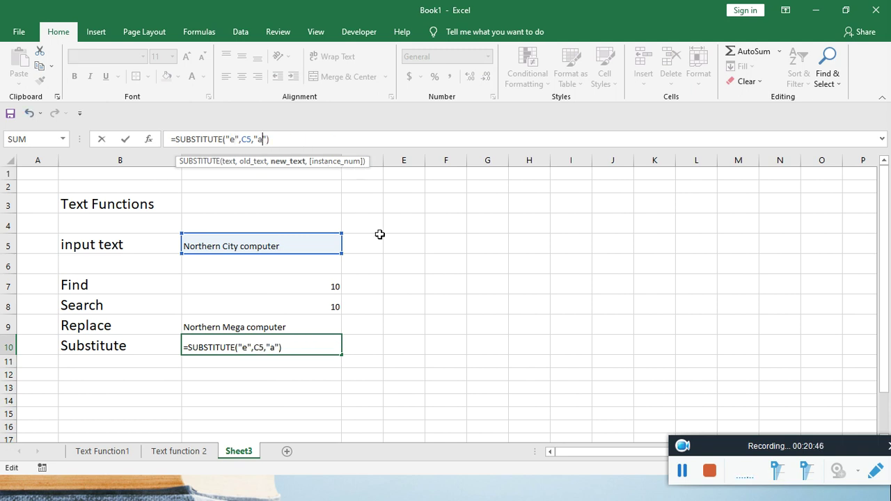
{"action": "key", "text": "Return"}
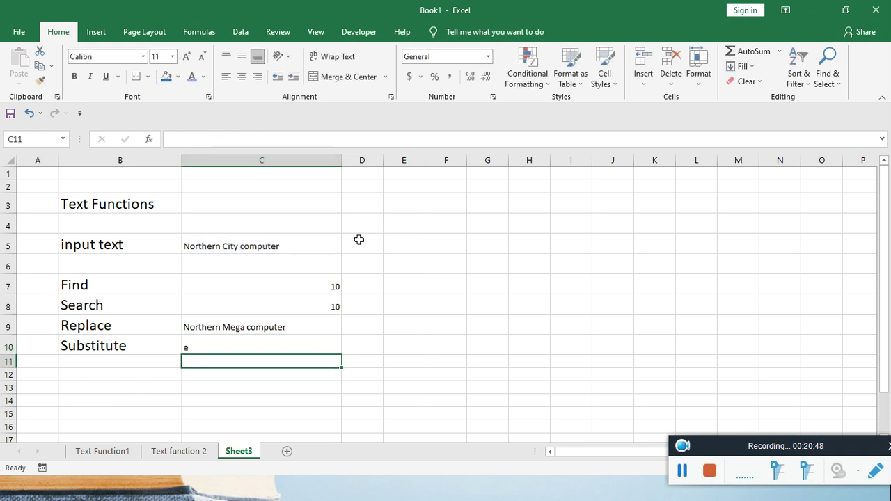
Rewrite the formula's ending so C10 holds =SUBSTITUTE("e","a",C5).
{"action": "left_click", "coordinate": [242, 345]}
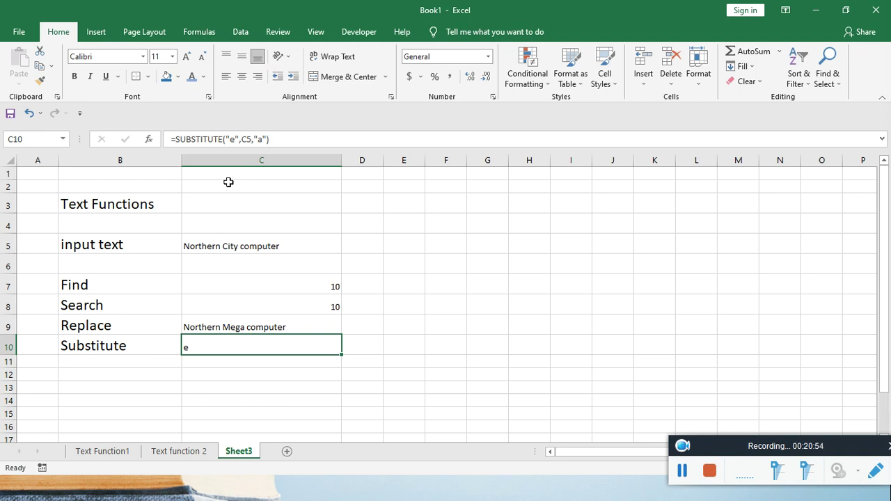
{"action": "left_click", "coordinate": [247, 139]}
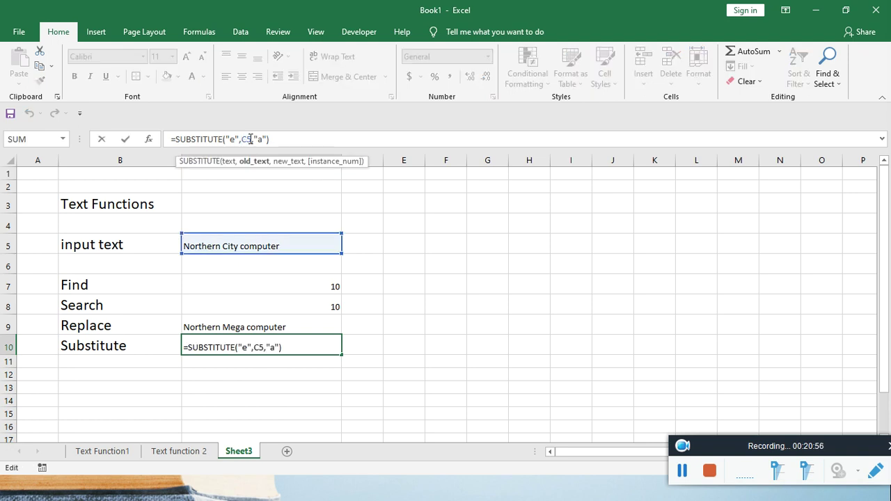
{"action": "double_click", "coordinate": [248, 138]}
{"action": "left_click", "coordinate": [285, 140]}
{"action": "key", "text": "BackSpace"}
{"action": "key", "text": "BackSpace"}
{"action": "key", "text": "BackSpace"}
{"action": "key", "text": "BackSpace"}
{"action": "key", "text": "BackSpace"}
{"action": "key", "text": "BackSpace"}
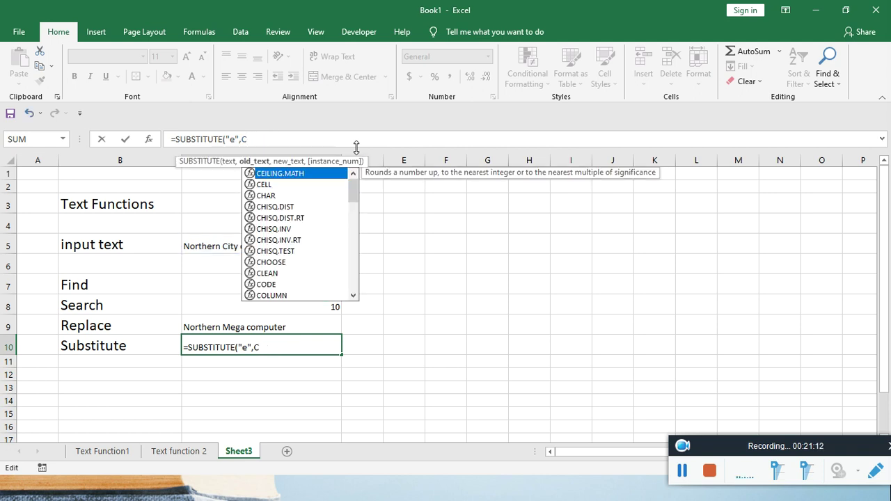
{"action": "key", "text": "BackSpace"}
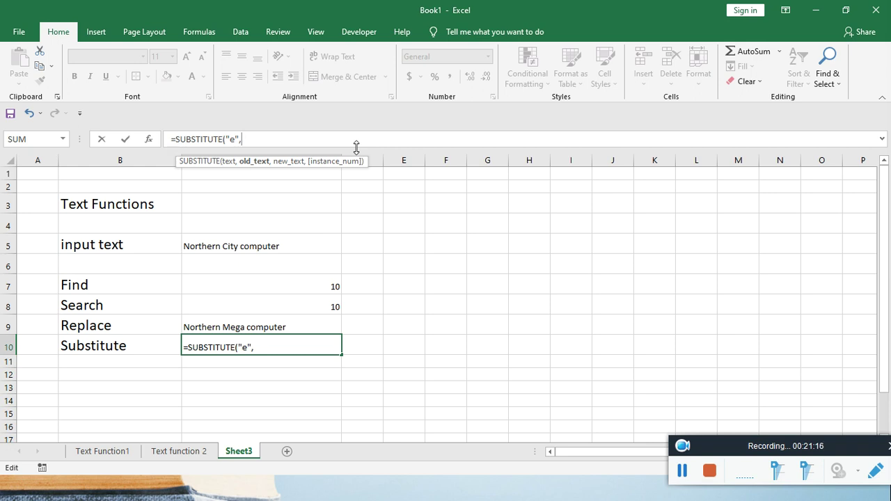
{"action": "type", "text": "\"a"}
{"action": "key", "text": "BackSpace"}
{"action": "type", "text": "a\","}
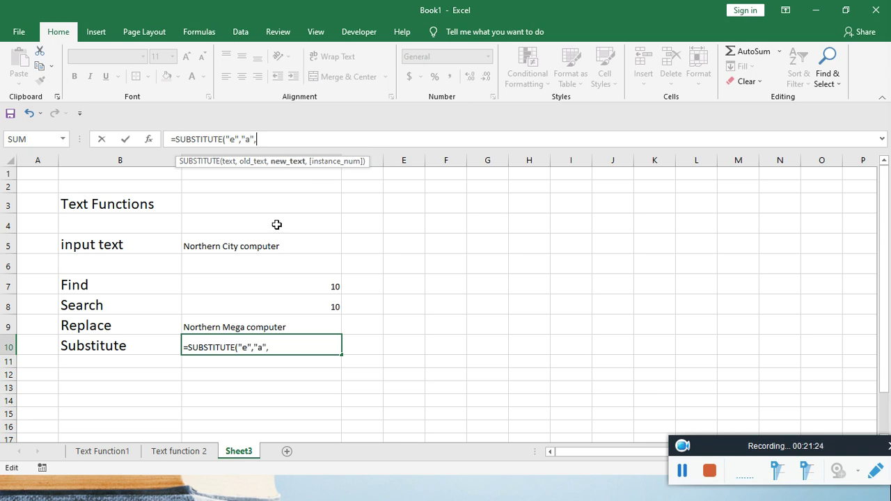
{"action": "left_click", "coordinate": [254, 248]}
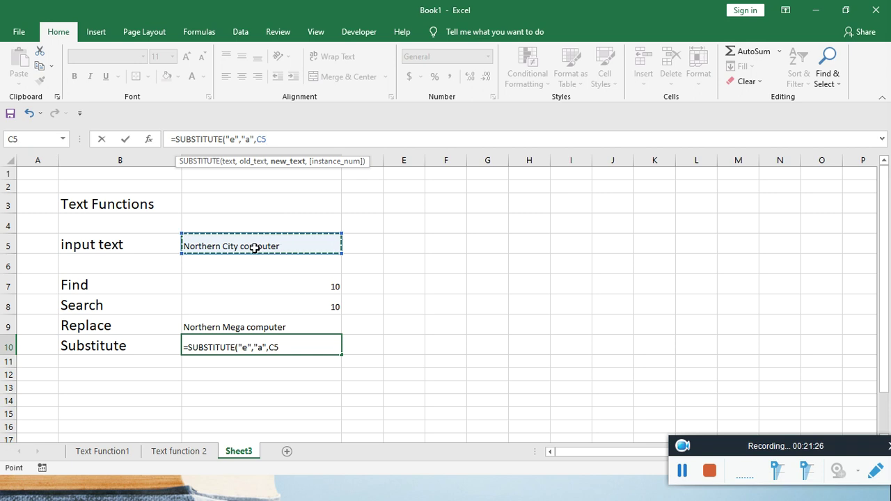
{"action": "type", "text": ")"}
{"action": "key", "text": "Return"}
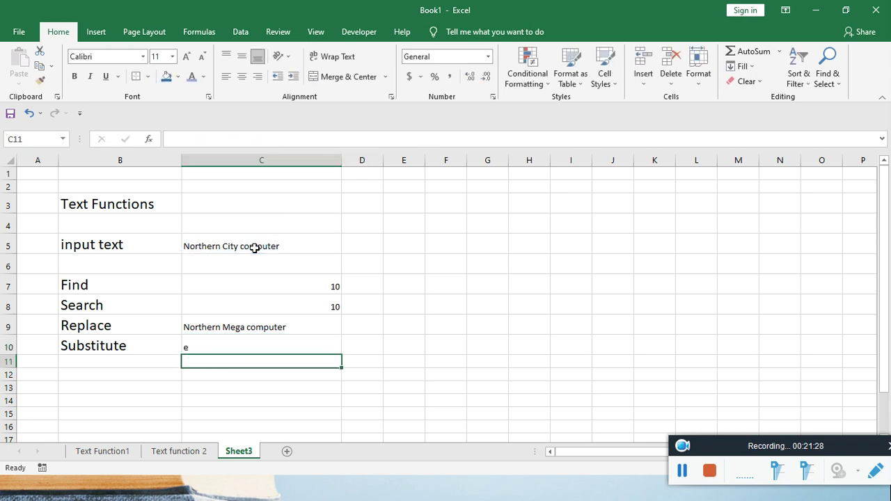
Rewrite C10's formula as =SUBSTITUTE(C5,"t","a").
{"action": "left_click", "coordinate": [237, 345]}
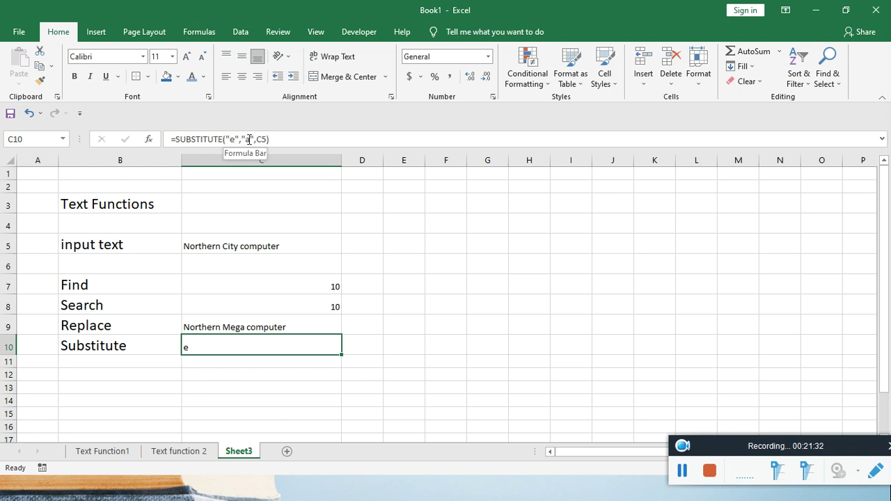
{"action": "left_click_drag", "start_coordinate": [246, 139], "coordinate": [323, 143]}
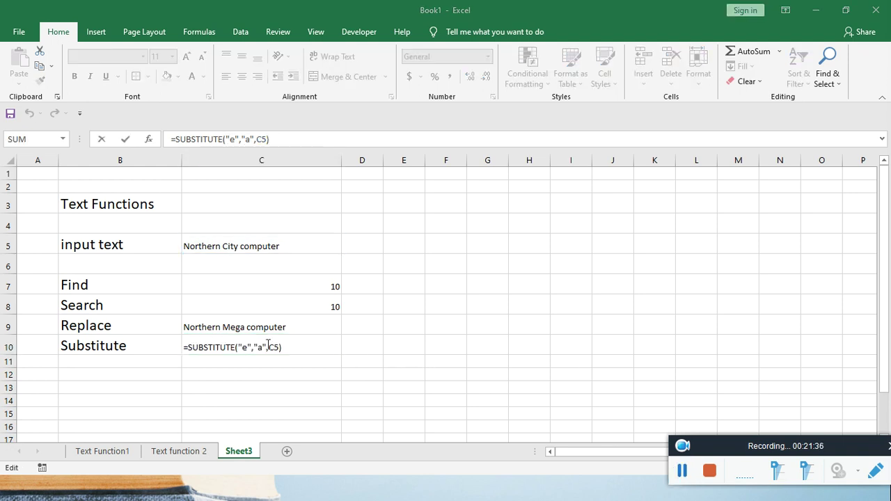
{"action": "mouse_move", "coordinate": [268, 140]}
{"action": "left_mouse_down"}
{"action": "mouse_move", "coordinate": [240, 139]}
{"action": "mouse_move", "coordinate": [360, 137]}
{"action": "left_mouse_up"}
{"action": "key", "text": "BackSpace"}
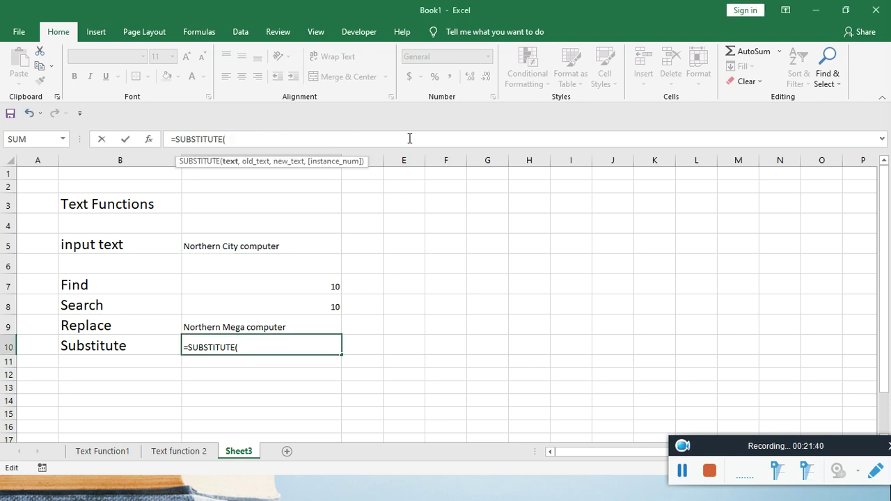
{"action": "left_click", "coordinate": [245, 246]}
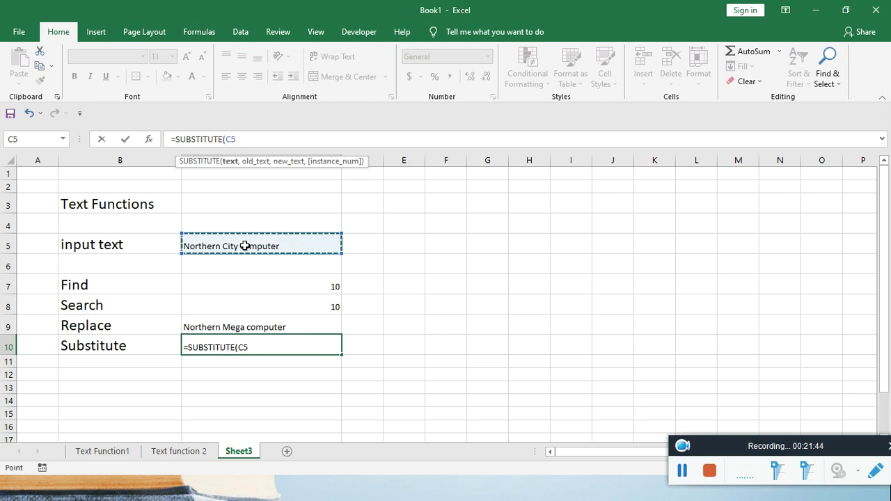
{"action": "type", "text": ",\""}
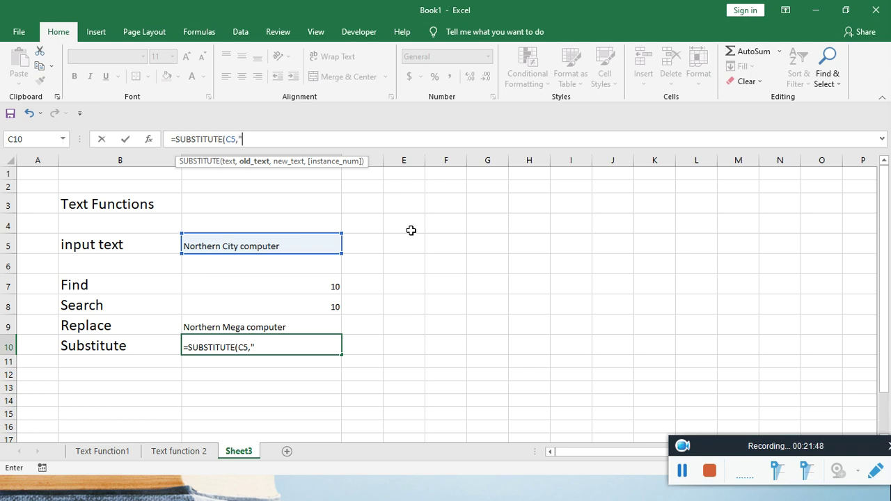
{"action": "type", "text": "t\",\"a\""}
{"action": "key", "text": "Return"}
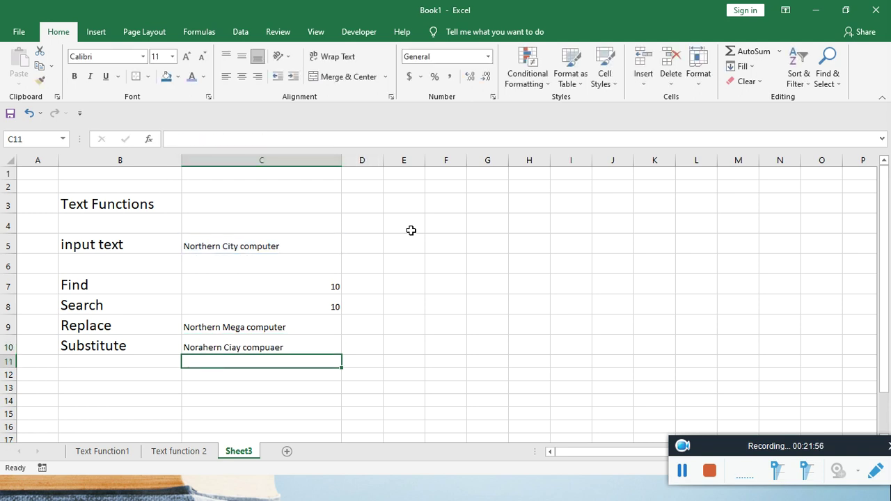
Change the formula's old text to "City" and replacement to "Mega", giving Northern Mega computer.
{"action": "left_click", "coordinate": [247, 347]}
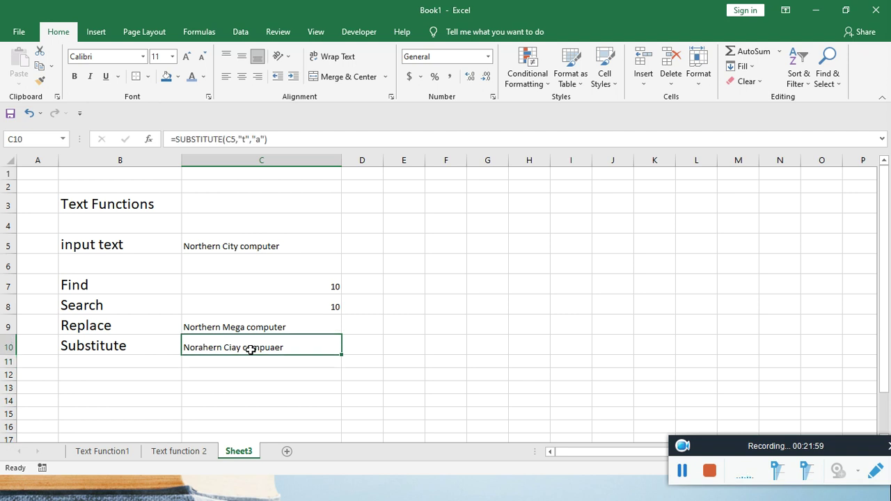
{"action": "left_click", "coordinate": [256, 140]}
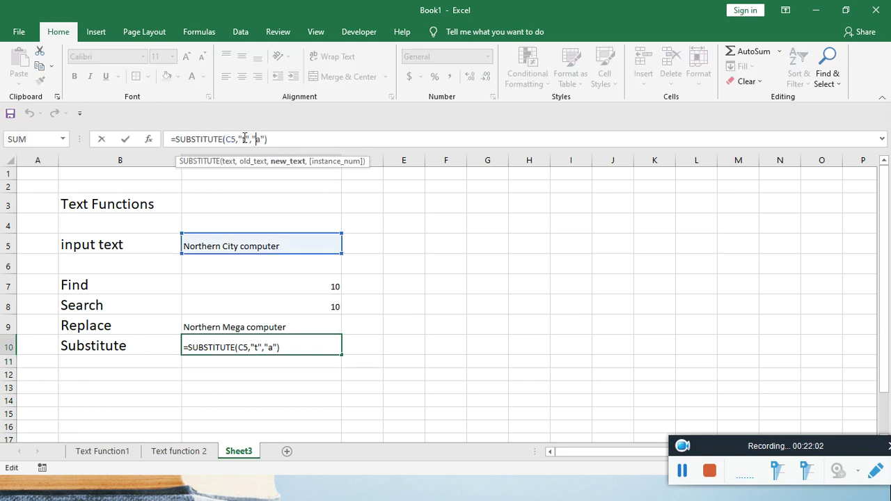
{"action": "left_click", "coordinate": [242, 139]}
{"action": "type", "text": "City"}
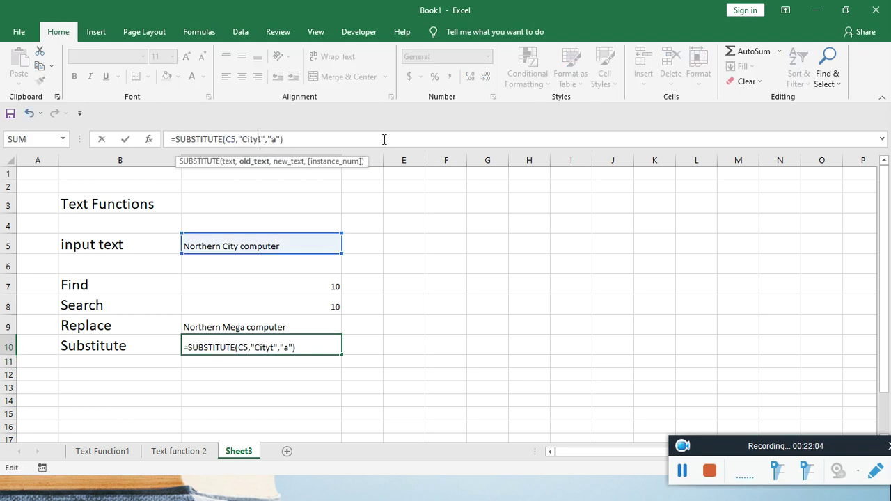
{"action": "key", "text": "Delete"}
{"action": "left_click", "coordinate": [275, 139]}
{"action": "key", "text": "BackSpace"}
{"action": "type", "text": "Mega"}
{"action": "key", "text": "Return"}
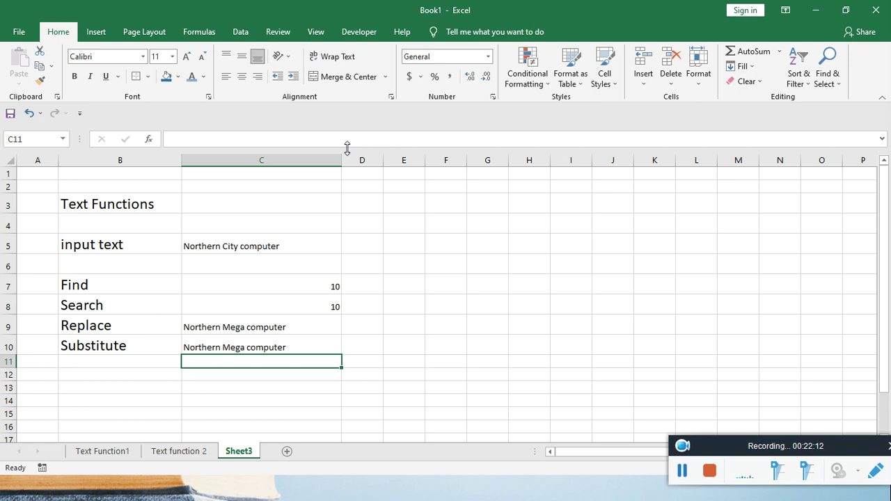
{"action": "left_click", "coordinate": [263, 346]}
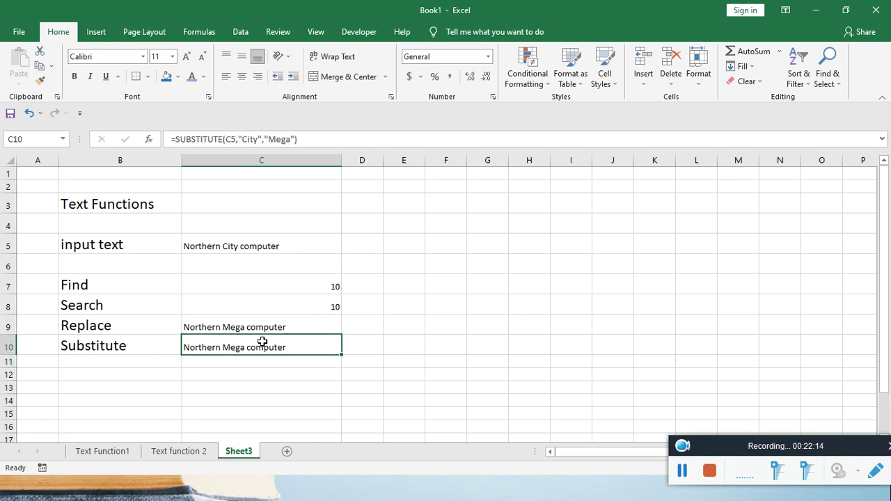
{"action": "double_click", "coordinate": [230, 139]}
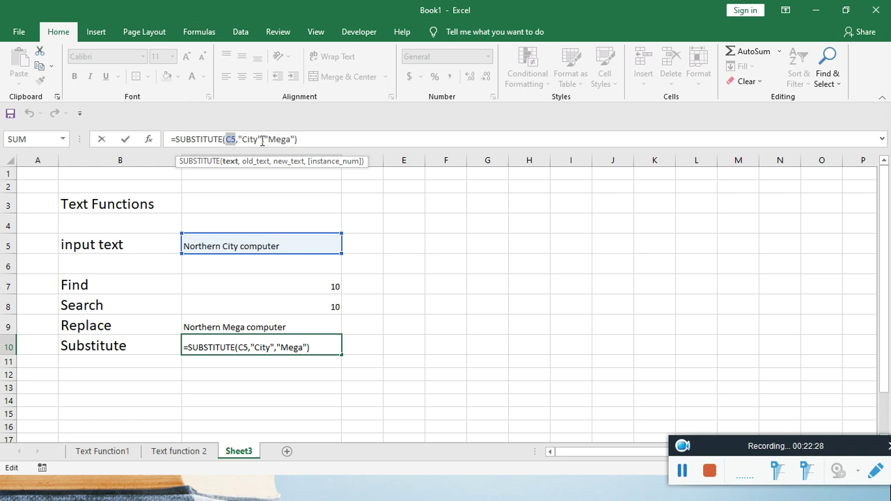
{"action": "left_click", "coordinate": [242, 140]}
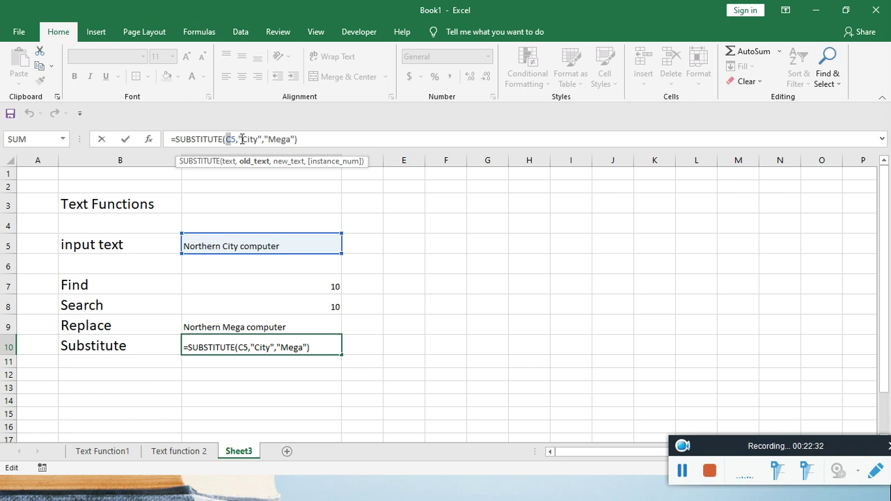
{"action": "left_click_drag", "start_coordinate": [231, 140], "coordinate": [331, 142]}
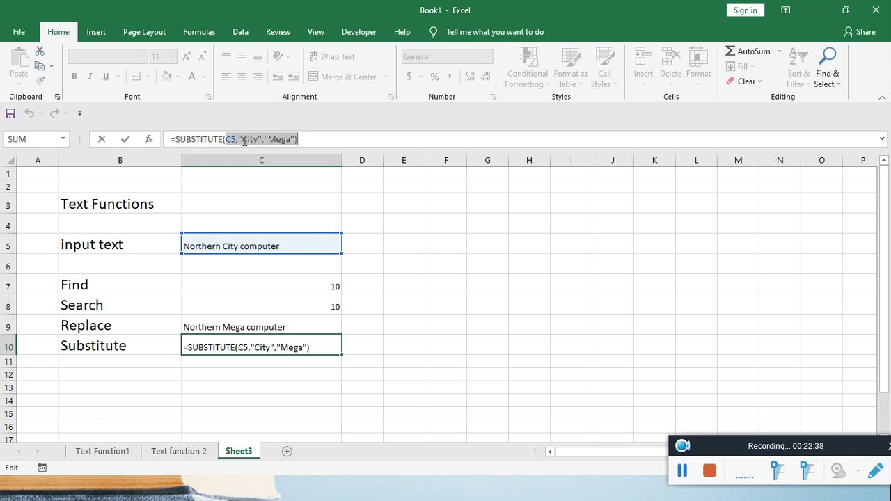
{"action": "left_click", "coordinate": [243, 140]}
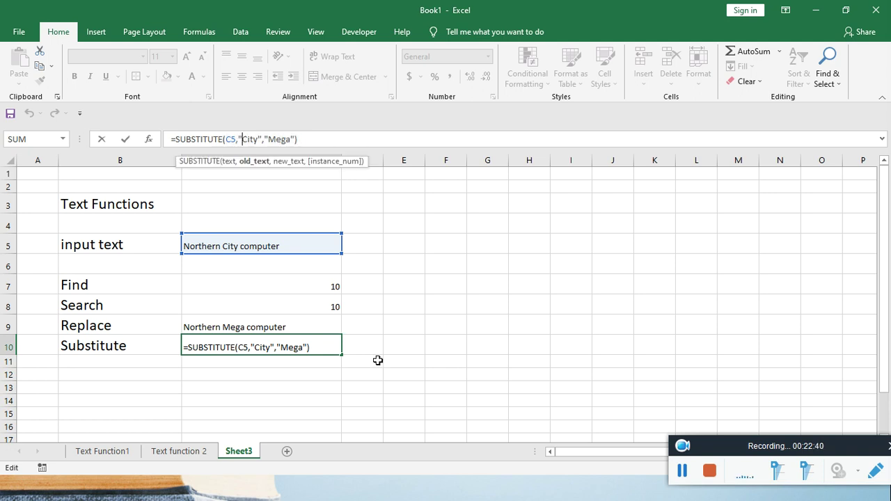
{"action": "key", "text": "Return"}
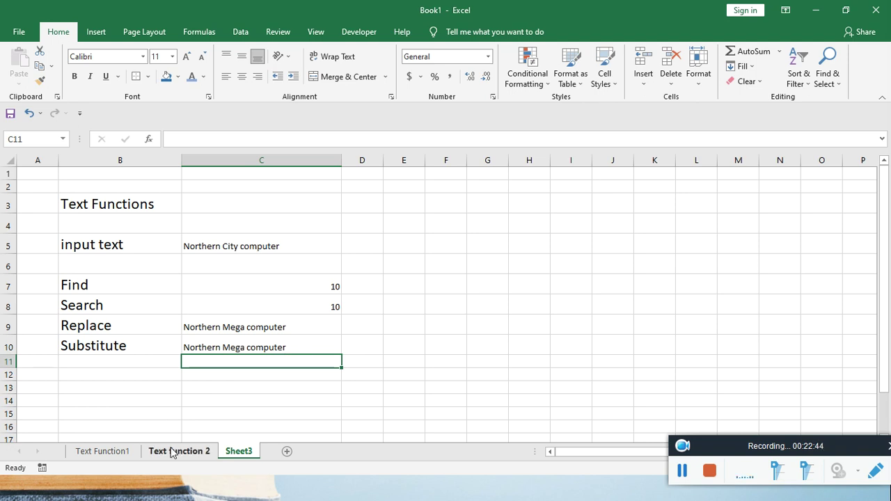
Switch to the Text Function1 sheet, select B4, and scroll through the student names table.
{"action": "left_click", "coordinate": [122, 451]}
{"action": "left_click", "coordinate": [304, 265]}
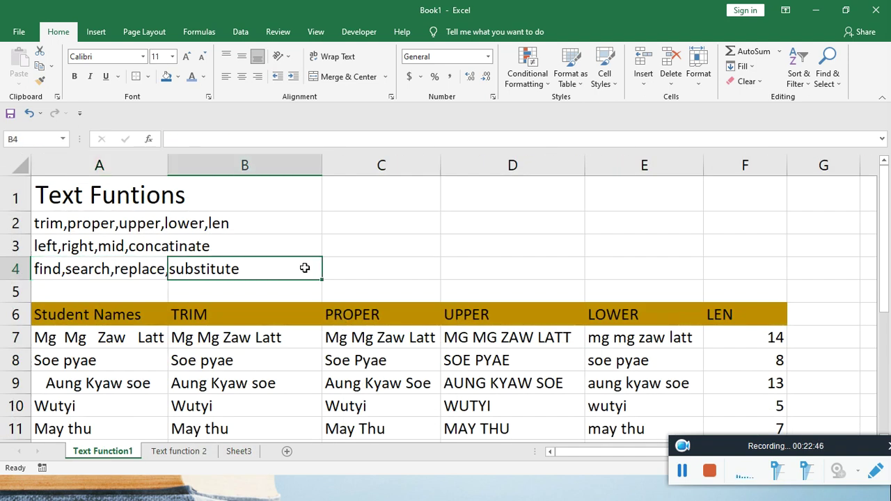
{"action": "scroll", "coordinate": [305, 268], "scroll_direction": "down", "scroll_amount": 2}
{"action": "scroll", "coordinate": [304, 268], "scroll_direction": "up", "scroll_amount": 2}
{"action": "scroll", "coordinate": [280, 257], "scroll_direction": "down", "scroll_amount": 1}
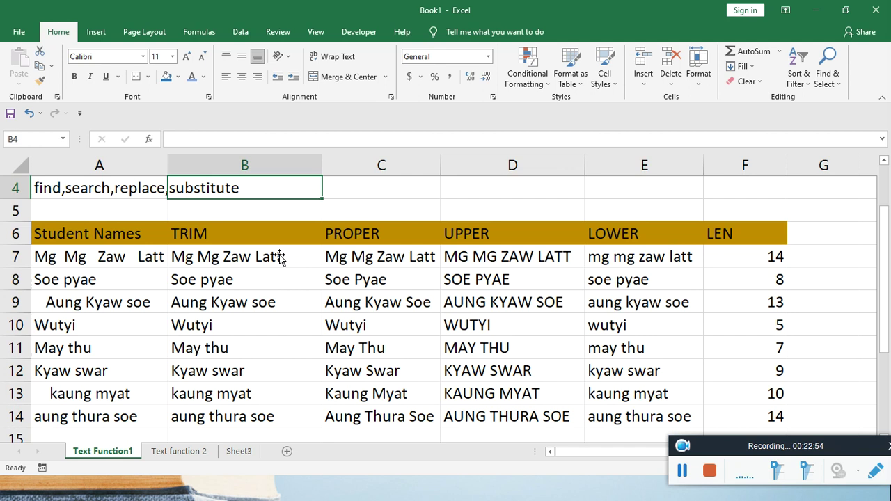